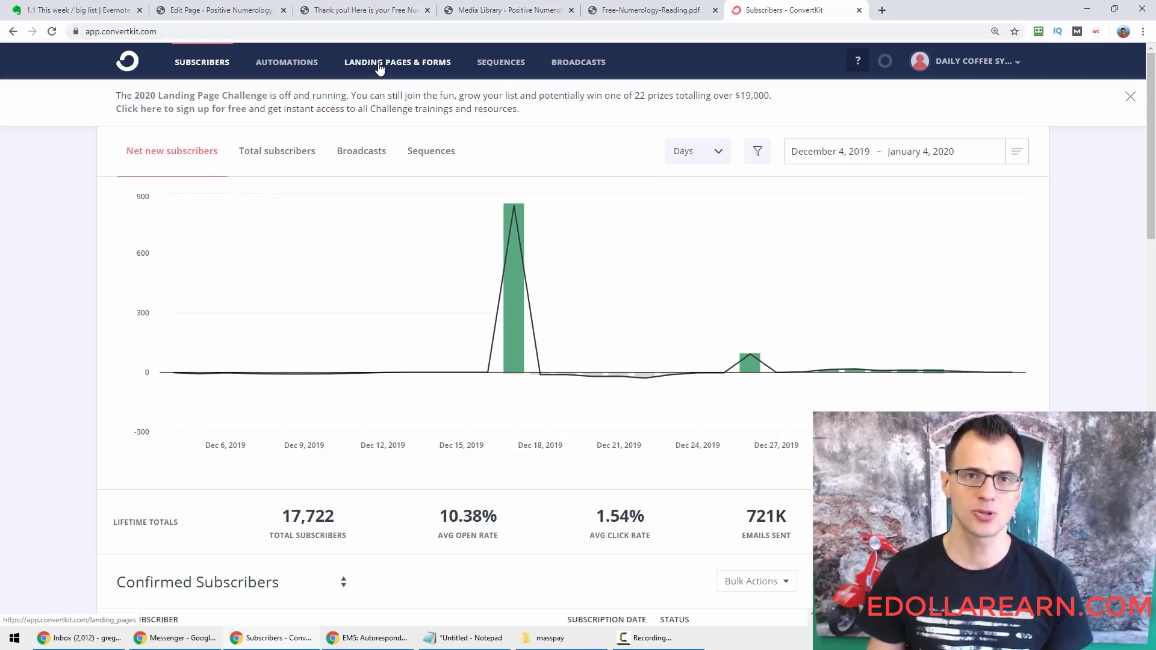
# Go to Landing Pages & Forms and start creating a new form or landing page with Create New.
pyautogui.click(380, 68)
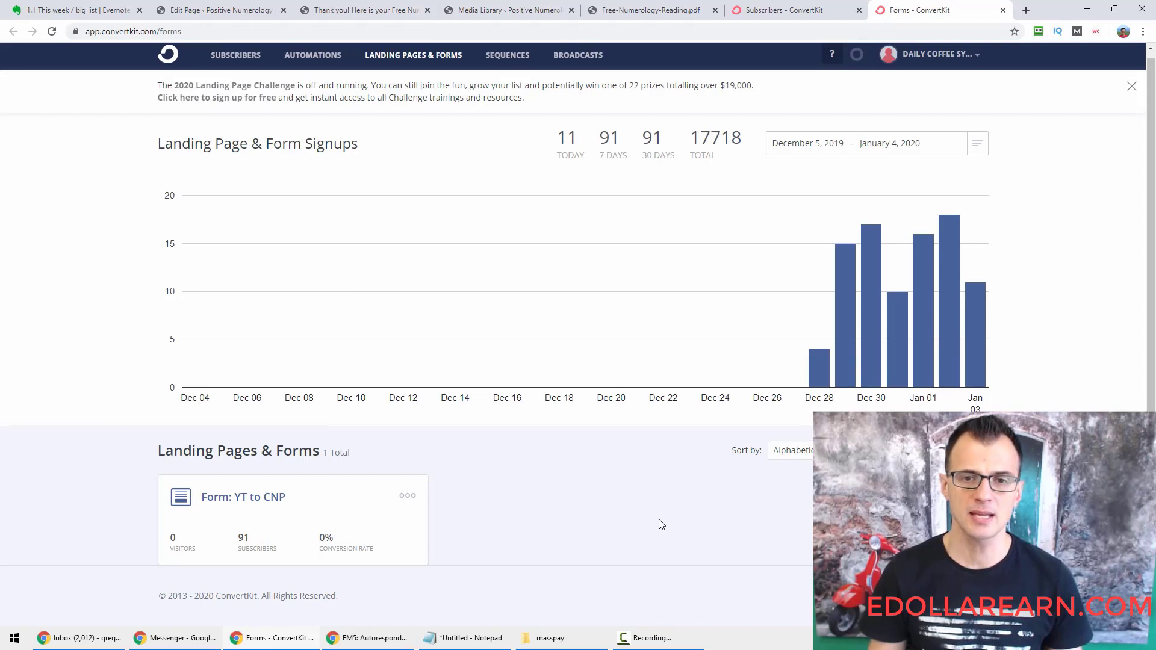
pyautogui.hotkey('ctrl', '-')
pyautogui.hotkey('ctrl', '-')
pyautogui.hotkey('ctrl', '-')
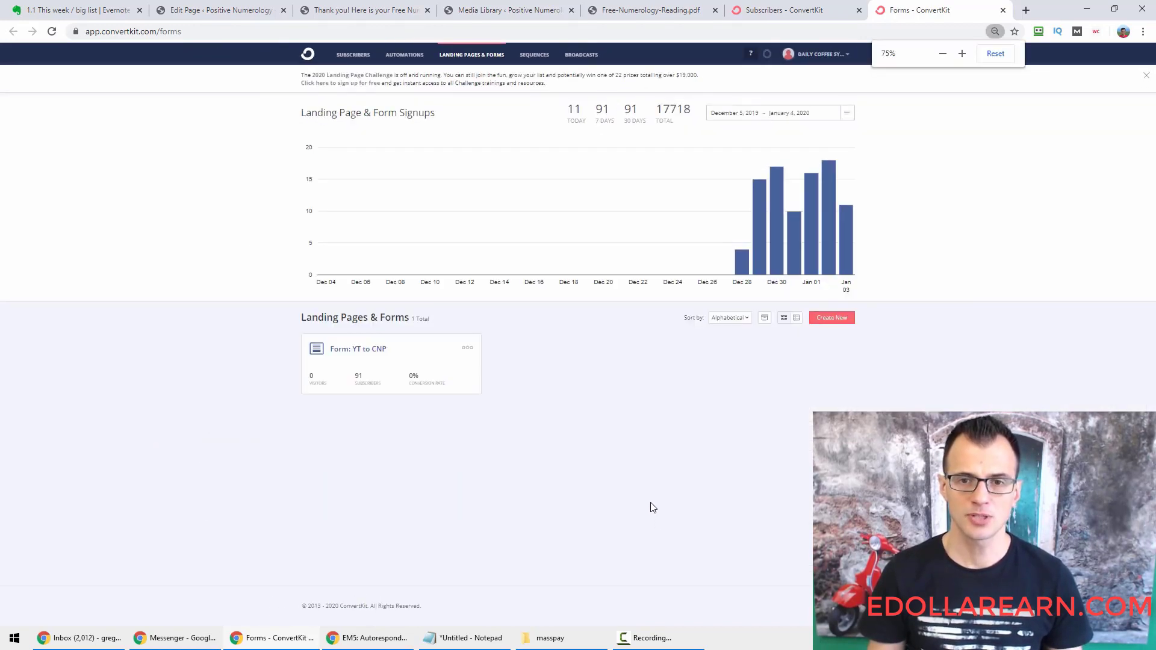
pyautogui.hotkey('ctrl', '+')
pyautogui.hotkey('ctrl', '+')
pyautogui.hotkey('ctrl', '+')
pyautogui.hotkey('ctrl', '+')
pyautogui.hotkey('ctrl', '+')
pyautogui.hotkey('ctrl', '+')
pyautogui.hotkey('ctrl', '+')
pyautogui.hotkey('ctrl', '+')
pyautogui.hotkey('ctrl', '-')
pyautogui.hotkey('ctrl', '-')
pyautogui.hotkey('ctrl', '+')
pyautogui.hotkey('ctrl', '+')
pyautogui.hotkey('ctrl', '+')
pyautogui.hotkey('ctrl', '+')
pyautogui.hotkey('ctrl', '+')
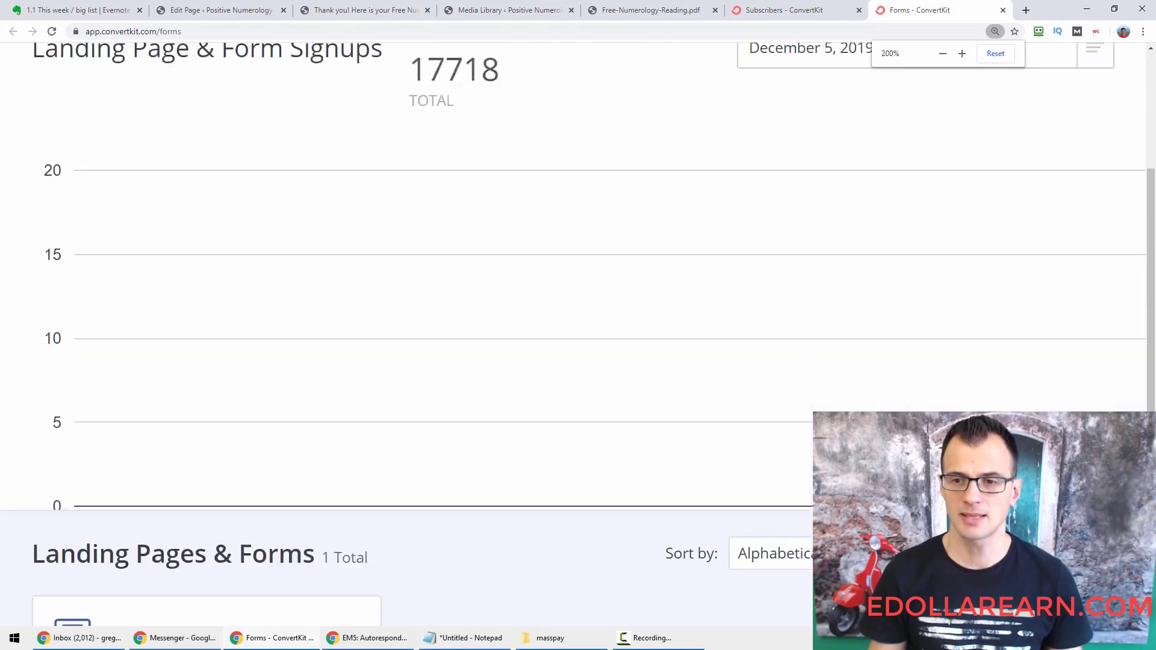
pyautogui.scroll(-6, 932, 272)
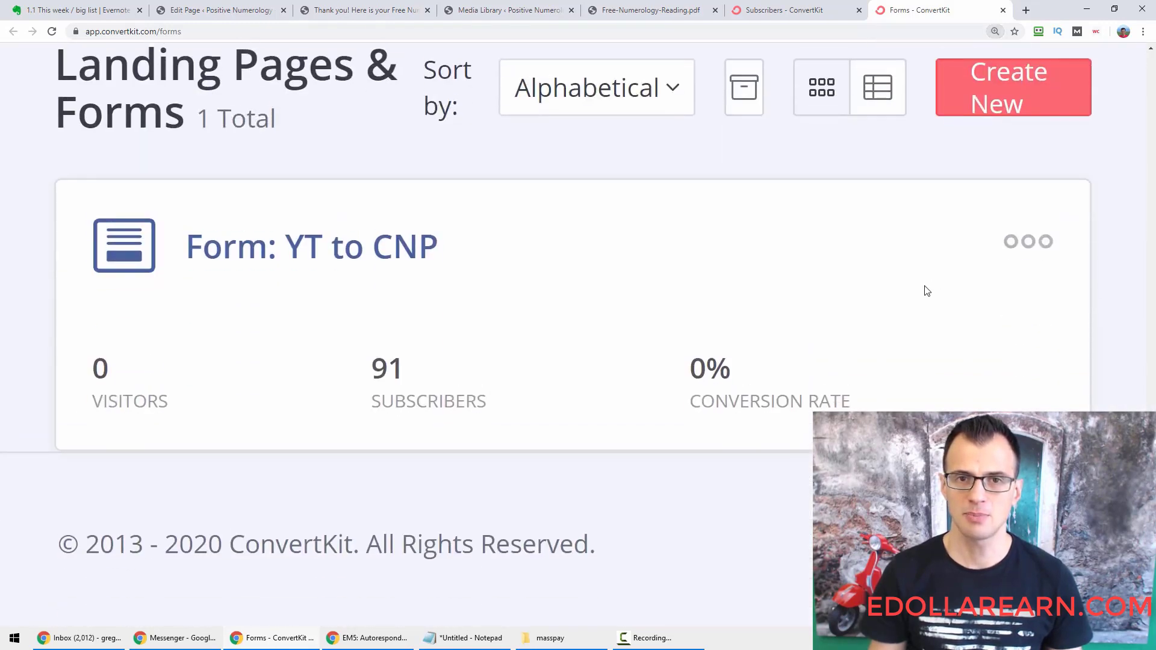
pyautogui.scroll(1, 927, 283)
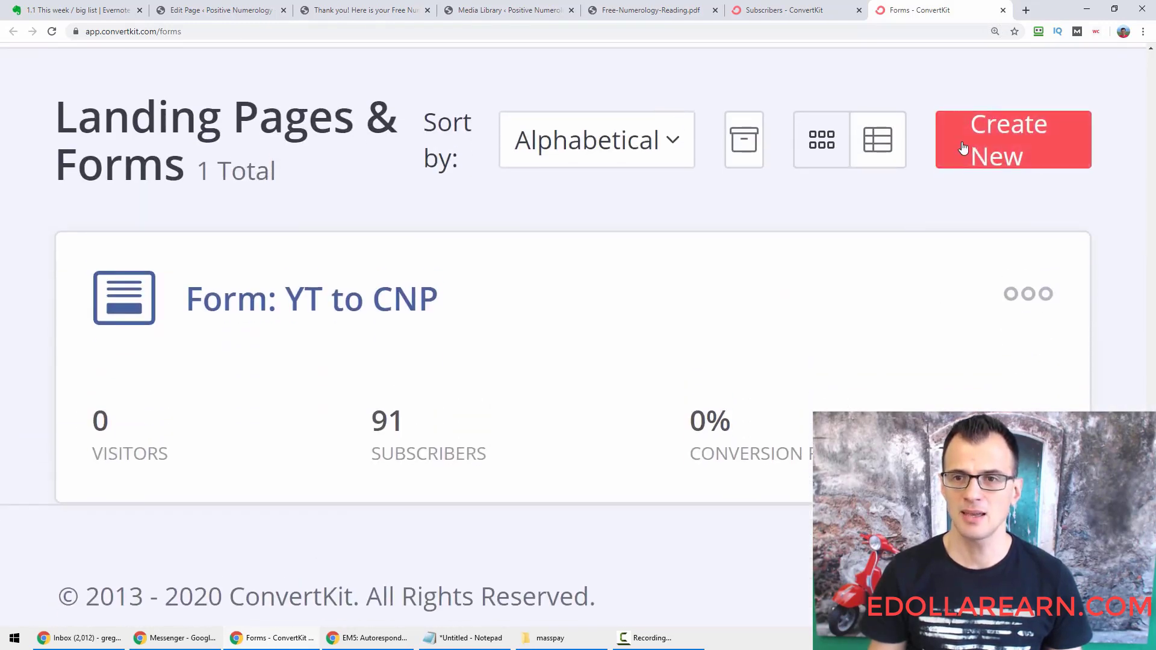
pyautogui.click(1011, 153)
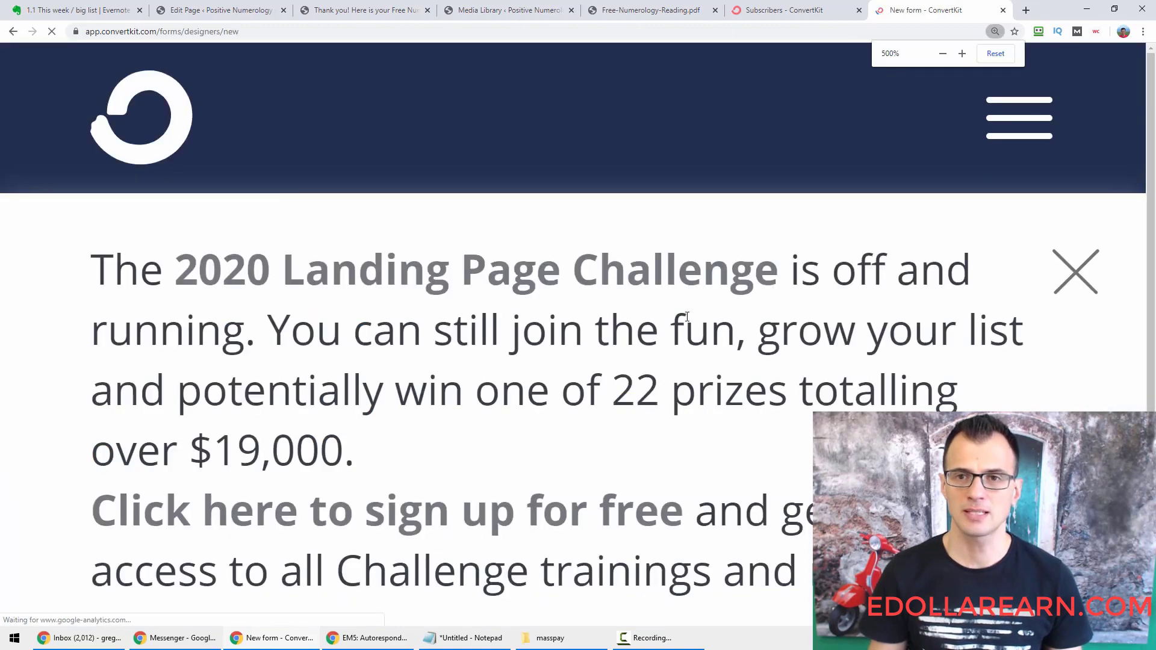
pyautogui.keyDown('ctrl'); pyautogui.scroll(-9, 687, 330); pyautogui.keyUp('ctrl')
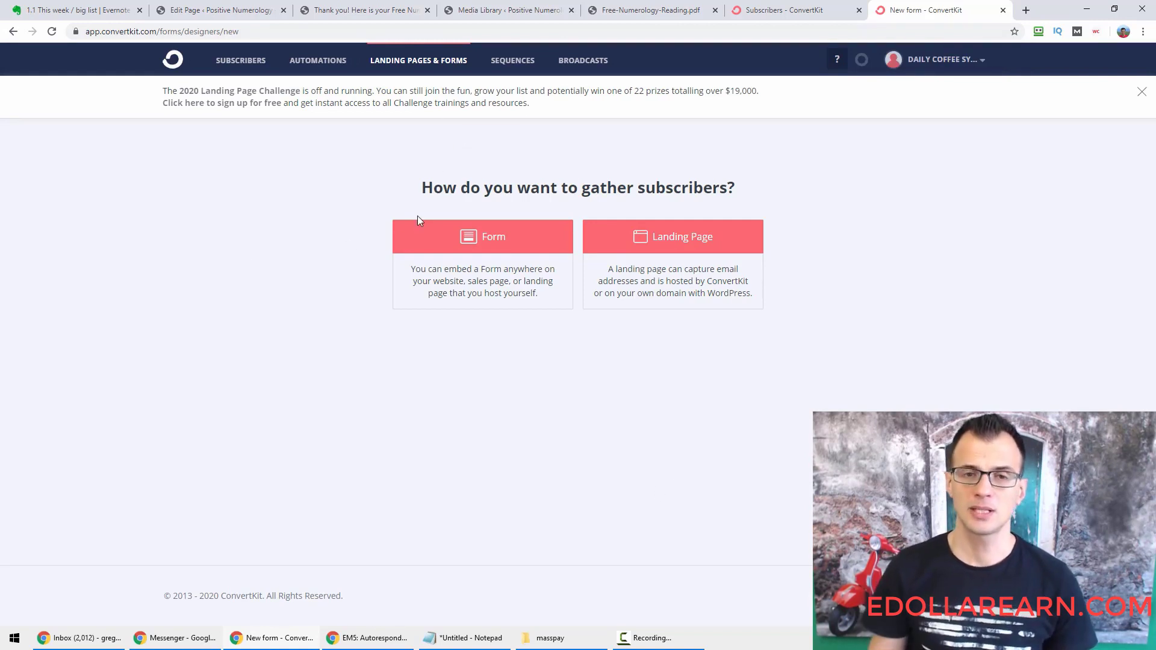
# Create an inline Form from the Mills 'Join the Newsletter' template.
pyautogui.tripleClick(610, 190)
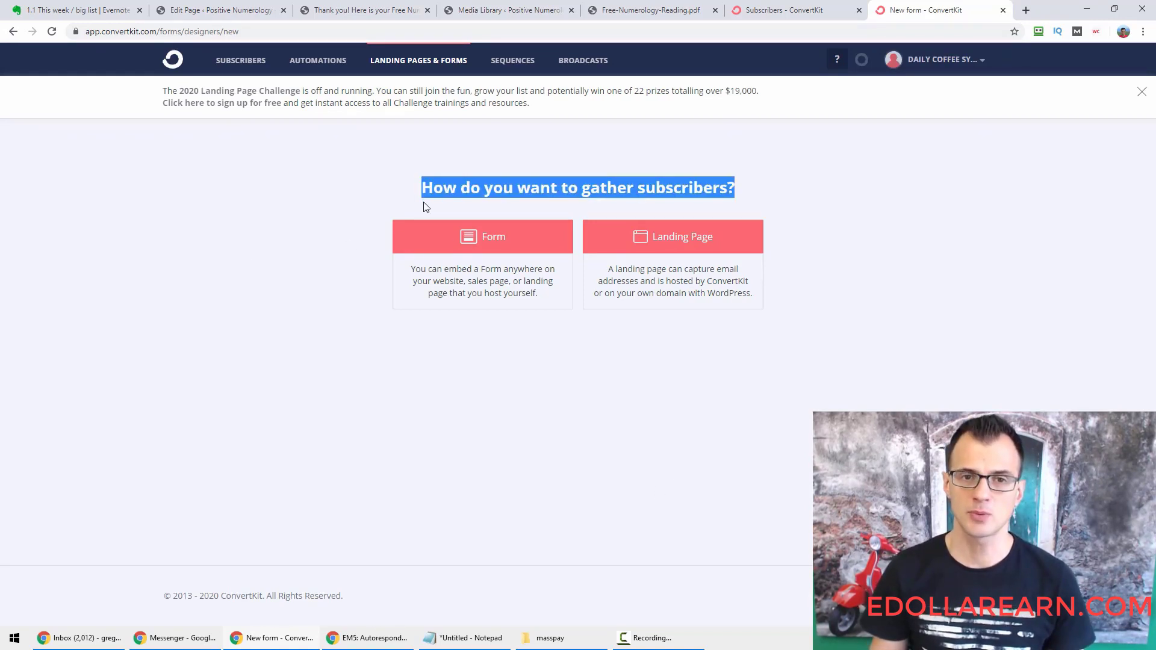
pyautogui.click(469, 250)
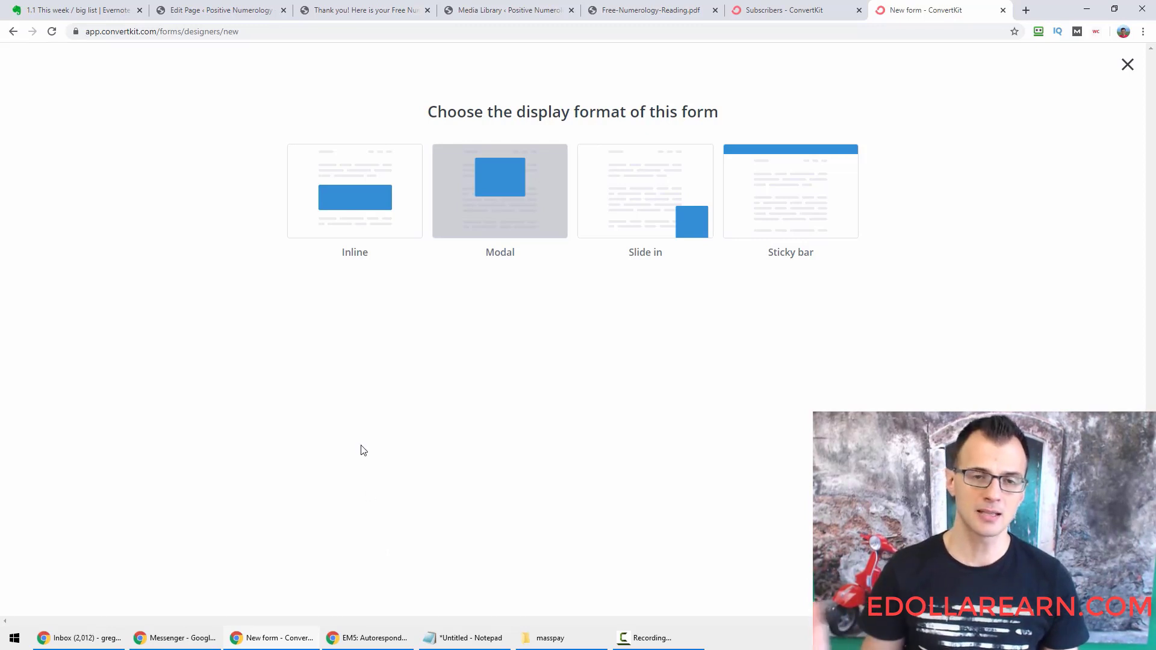
pyautogui.click(355, 200)
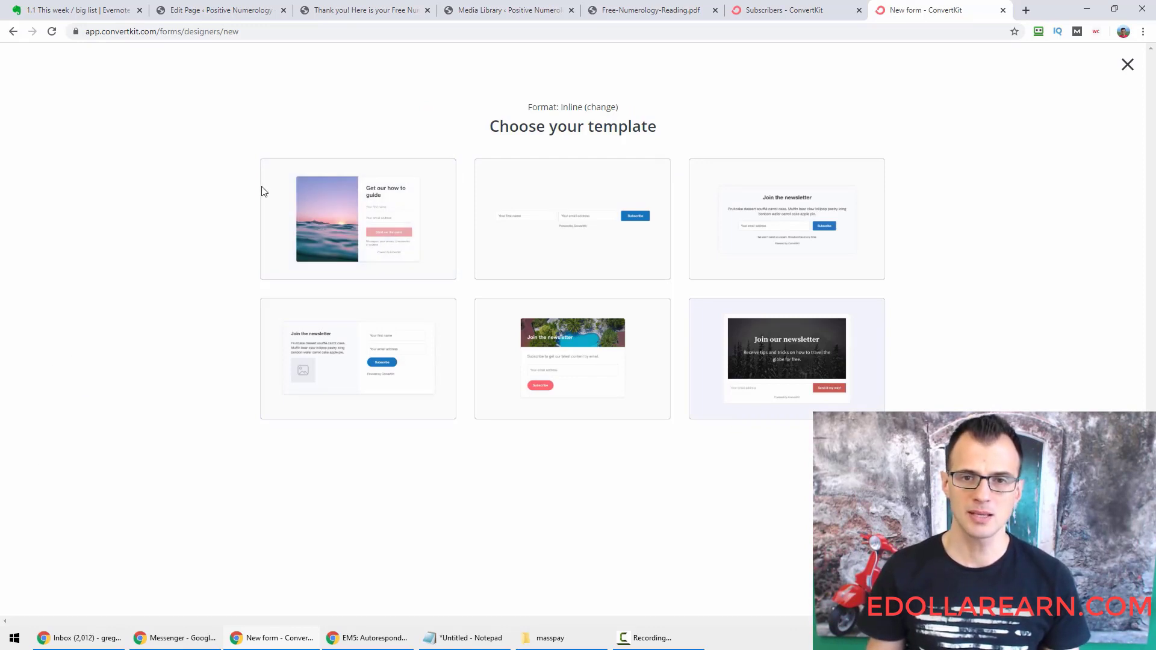
pyautogui.moveTo(861, 232)
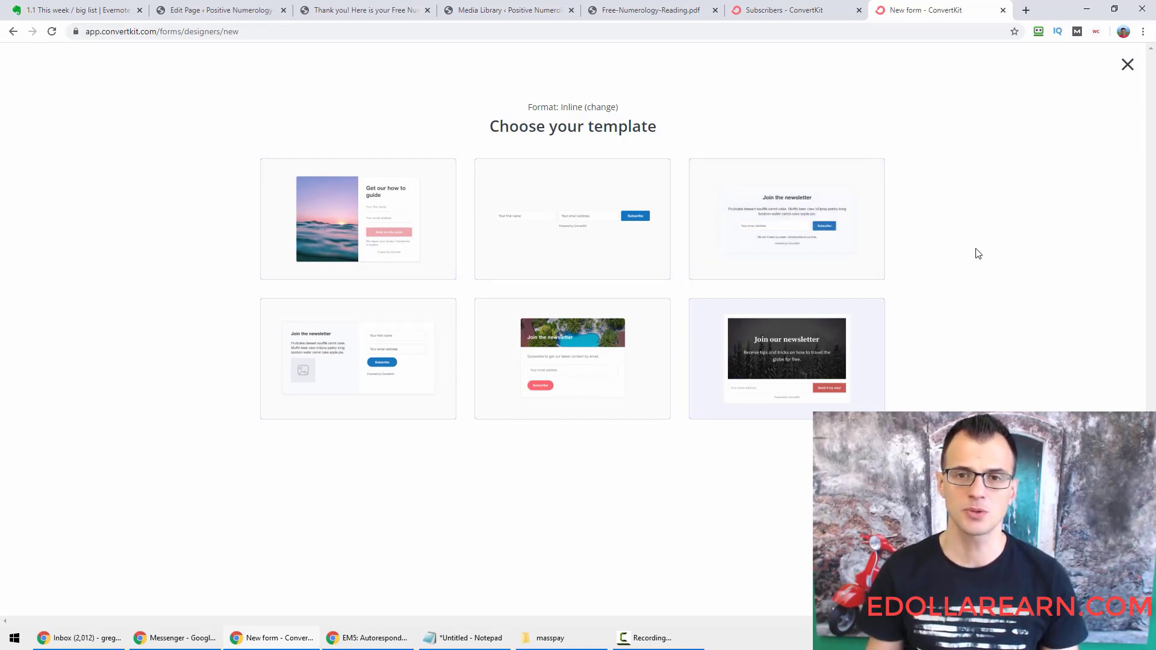
pyautogui.click(789, 219)
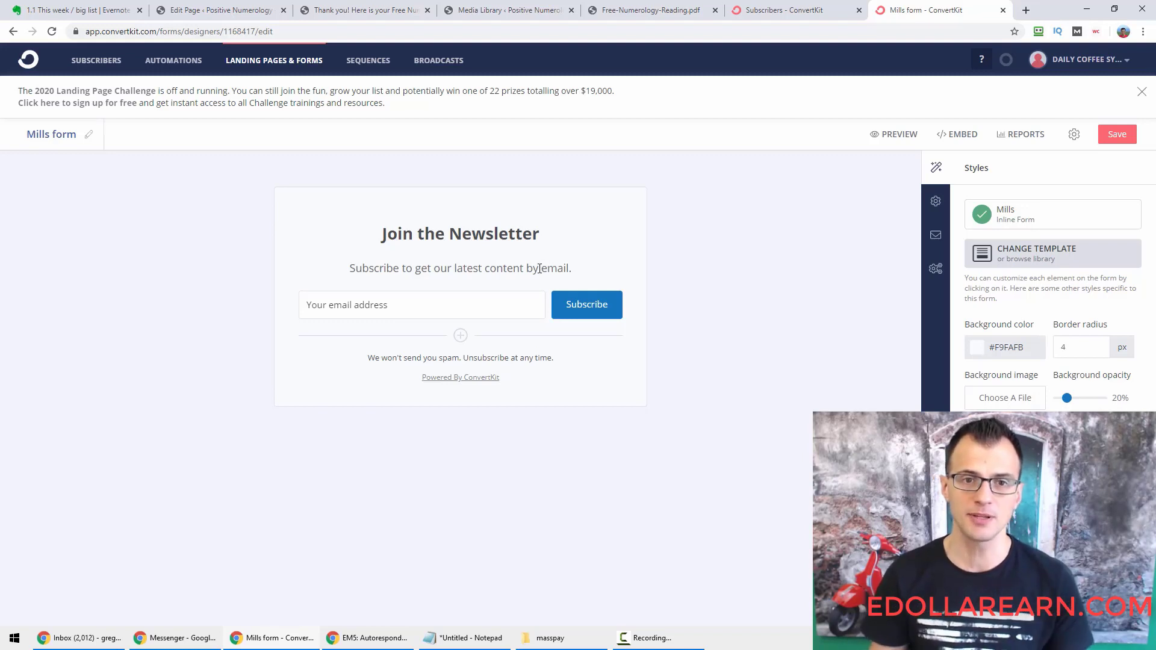
# Change the form title from 'Mills form' to 'Pos-Num in-post'.
pyautogui.click(90, 136)
pyautogui.hotkey('ctrl', 'a')
pyautogui.write('Pos')
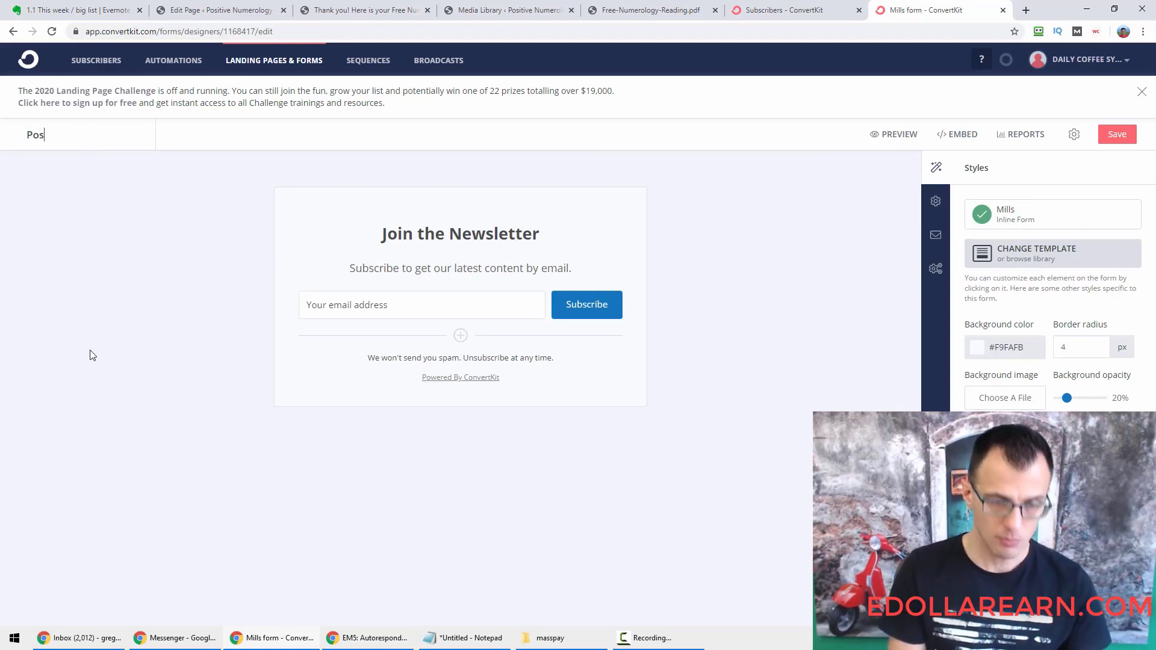
pyautogui.write('itive N')
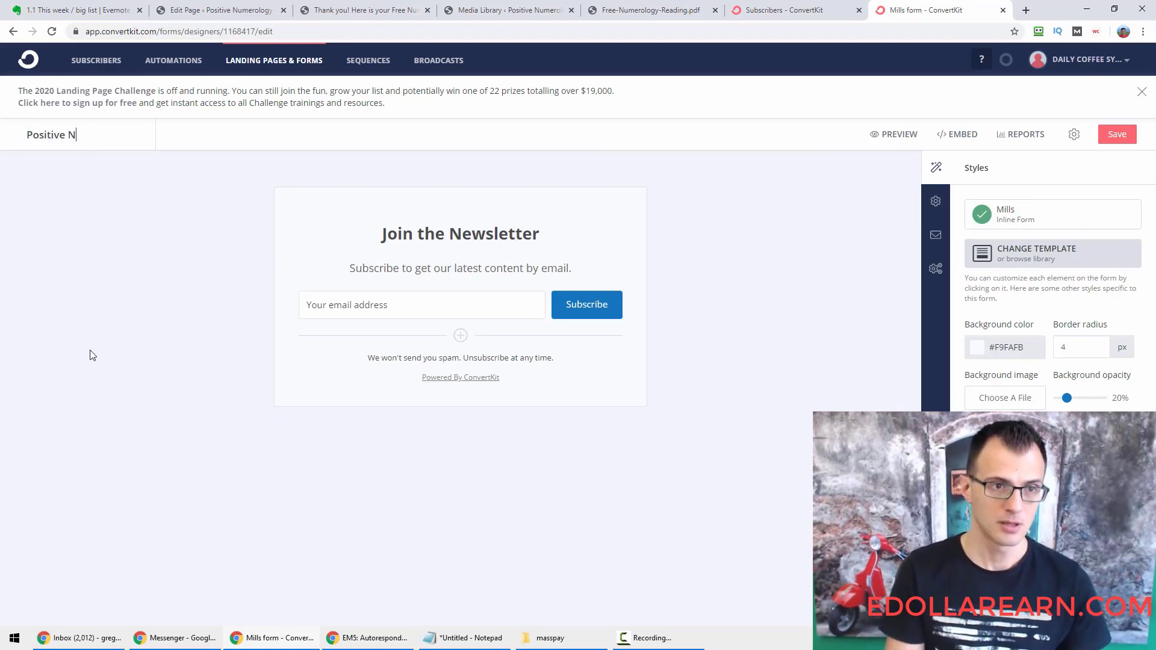
pyautogui.press('Delete')
pyautogui.press('Delete')
pyautogui.press('Delete')
pyautogui.press('Delete')
pyautogui.press('Delete')
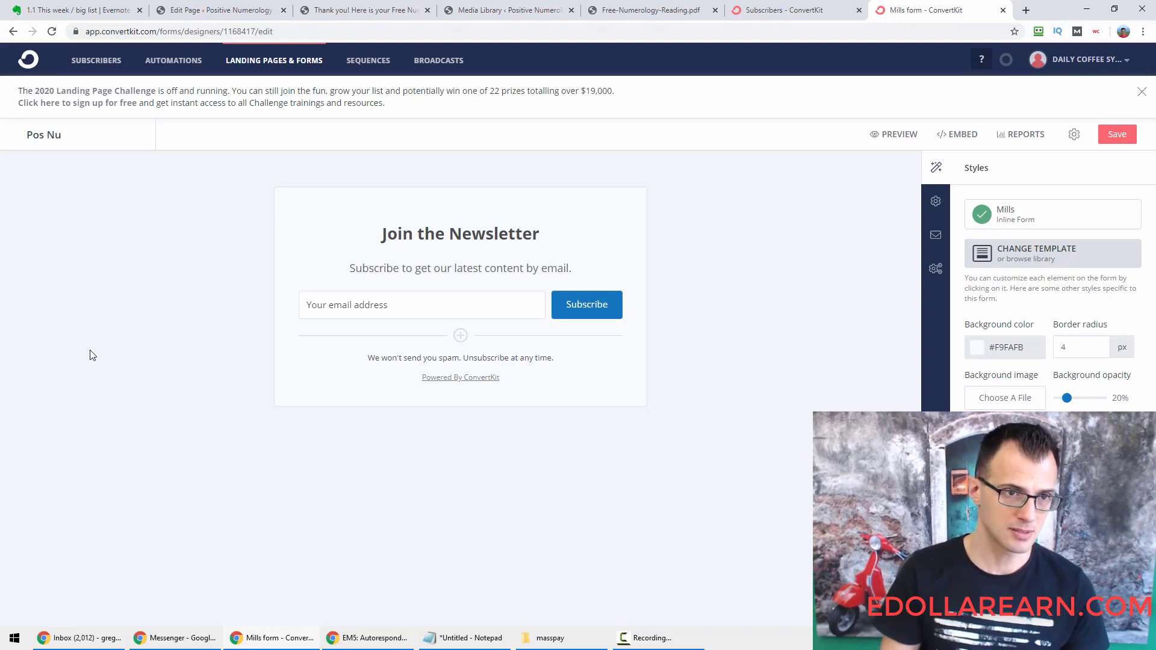
pyautogui.press('BackSpace')
pyautogui.write('-Num in-')
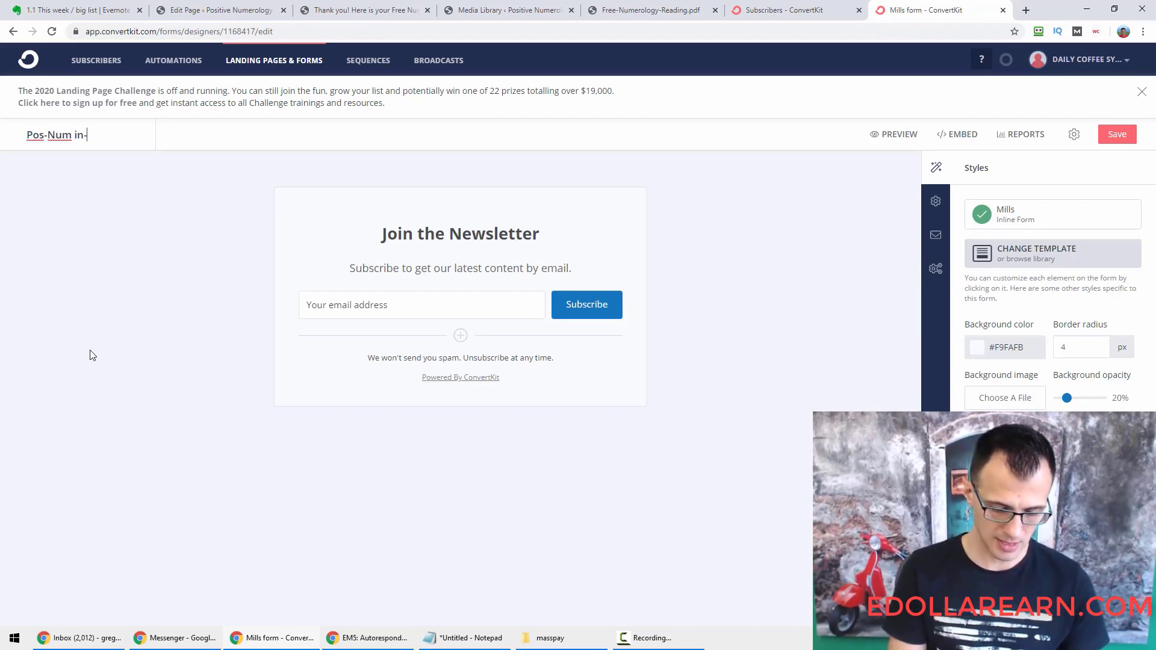
pyautogui.write('post')
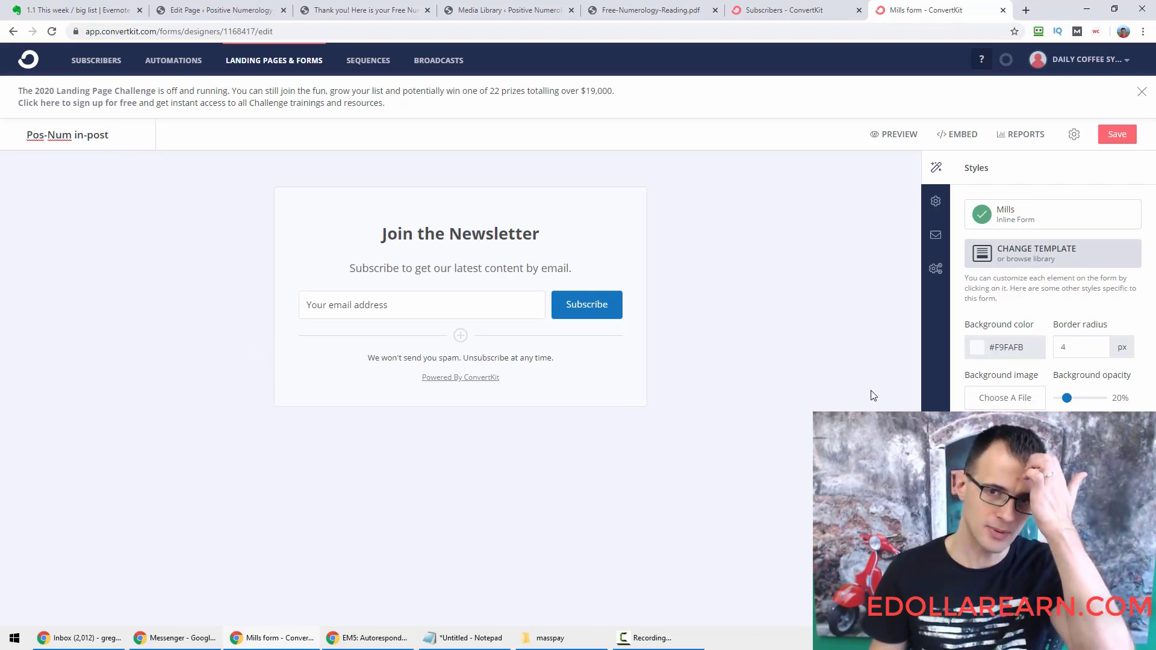
# Replace the 'Join the Newsletter' heading with 'Free Numerology Reading'.
pyautogui.click(472, 233)
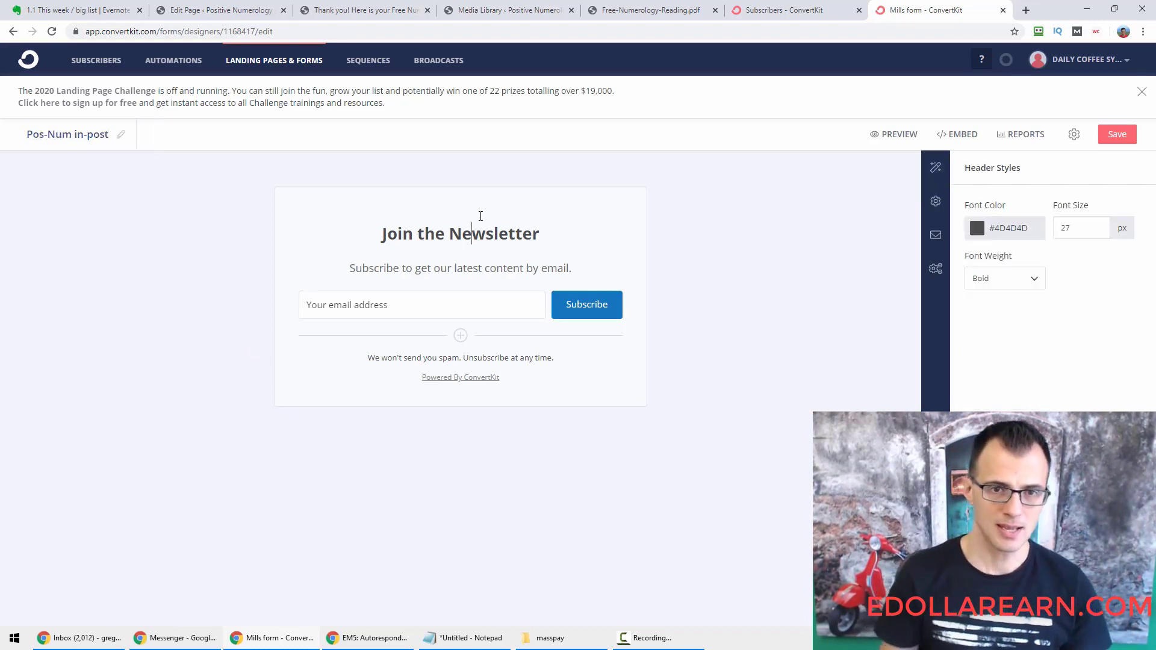
pyautogui.tripleClick(481, 215)
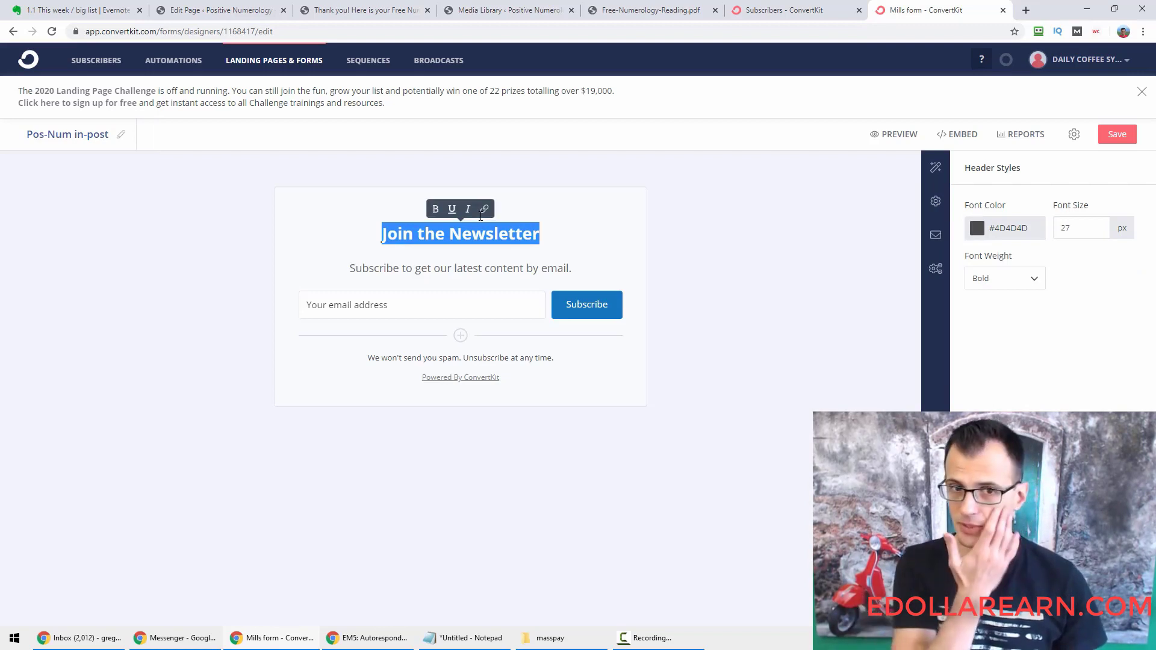
pyautogui.click(455, 236)
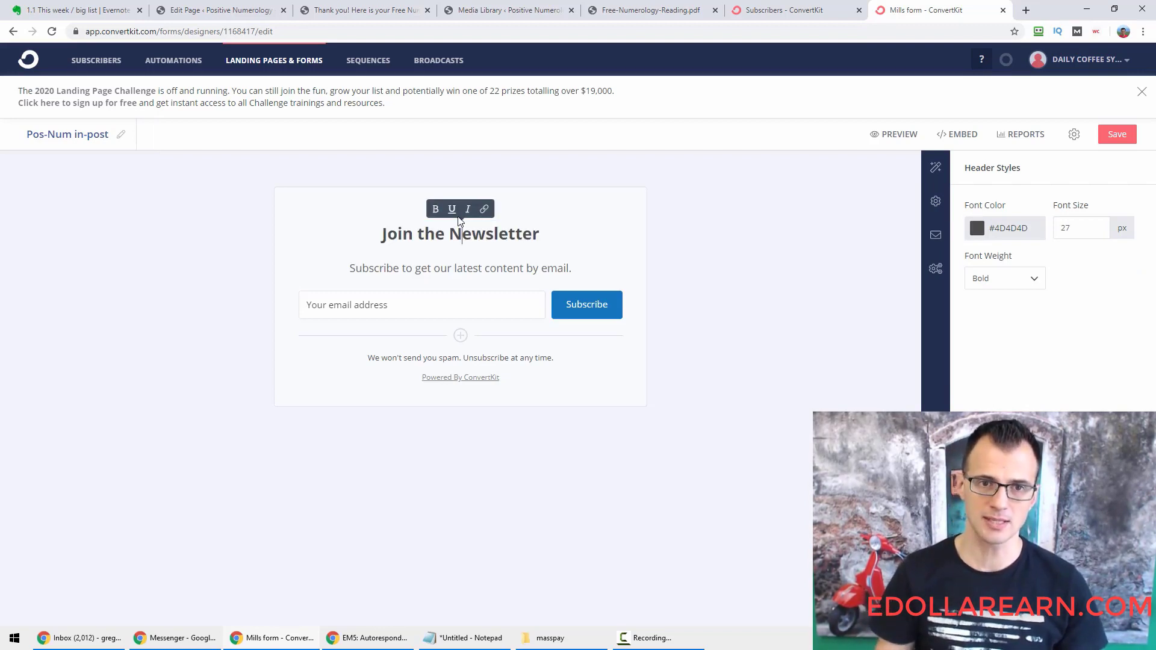
pyautogui.tripleClick(458, 216)
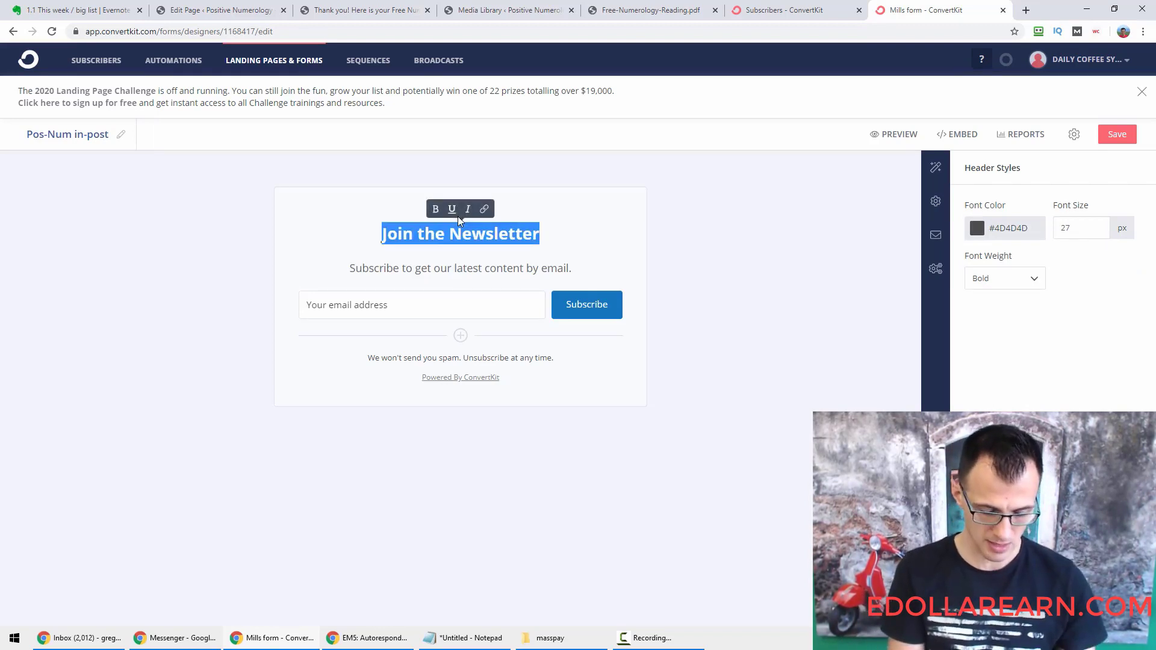
pyautogui.write('Free Numerology R')
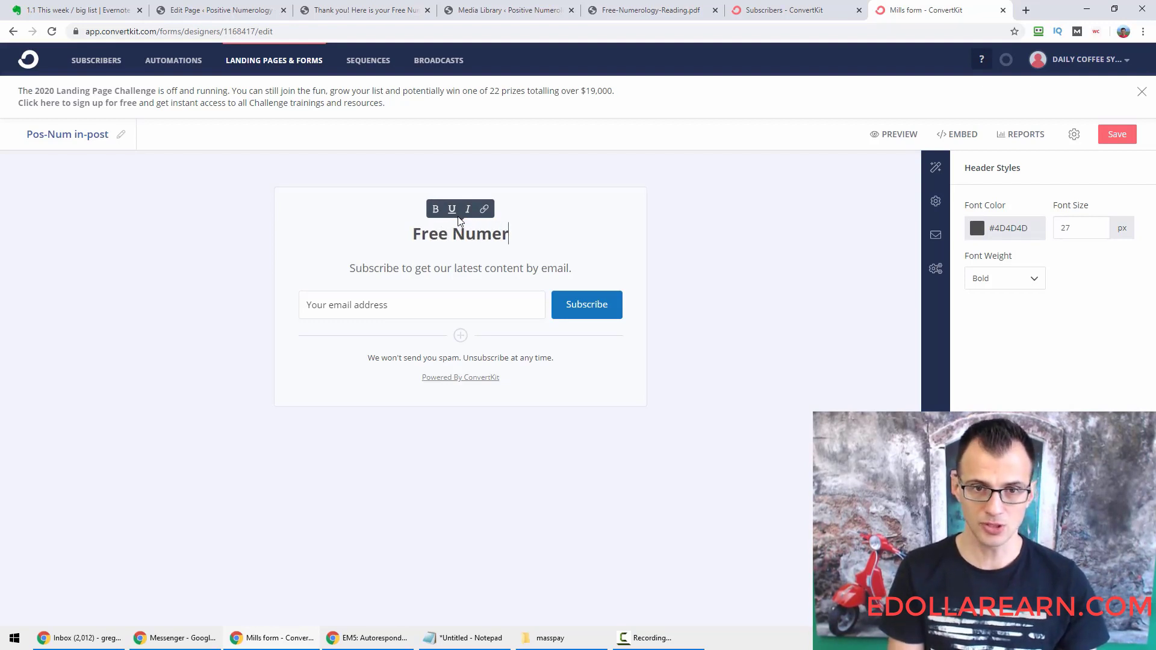
pyautogui.write('eading')
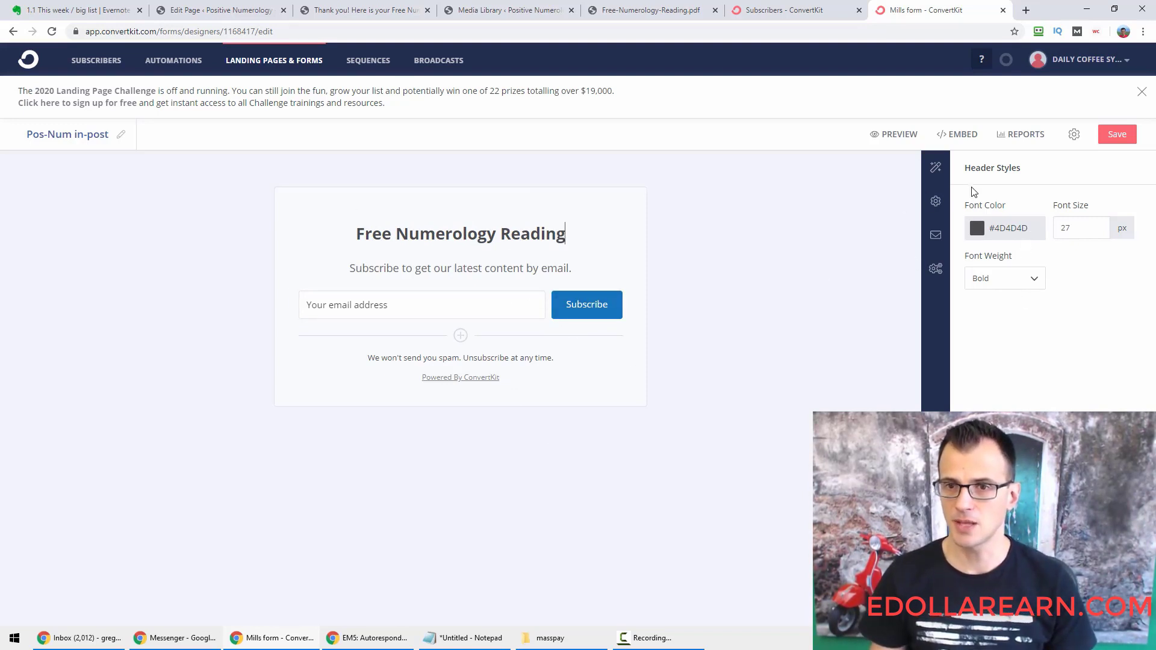
pyautogui.click(937, 202)
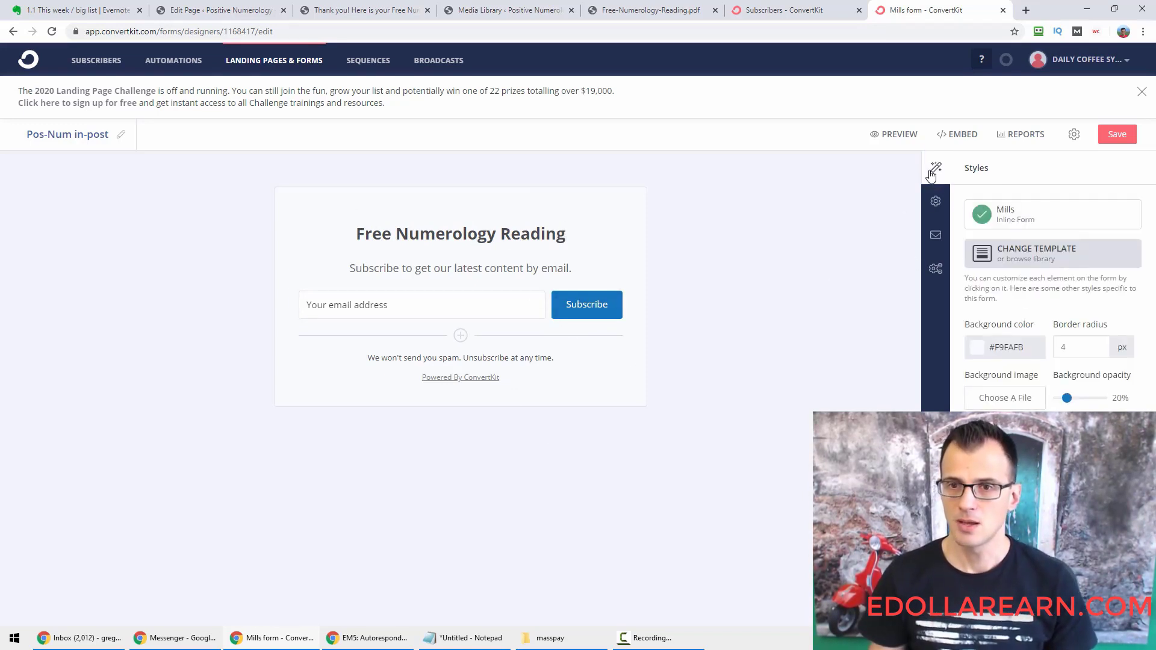
# Show the form's Settings tab, where subscribers currently get the default confirm-by-email success message.
pyautogui.click(935, 208)
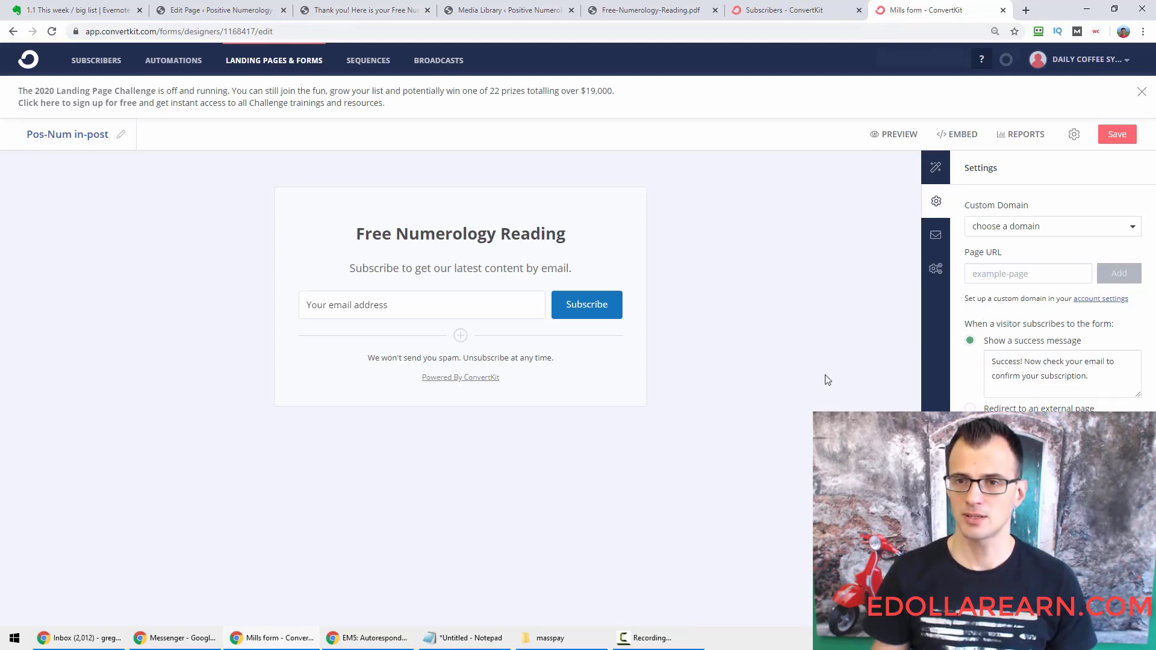
pyautogui.hotkey('ctrl', '-')
pyautogui.hotkey('ctrl', '-')
pyautogui.hotkey('ctrl', '-')
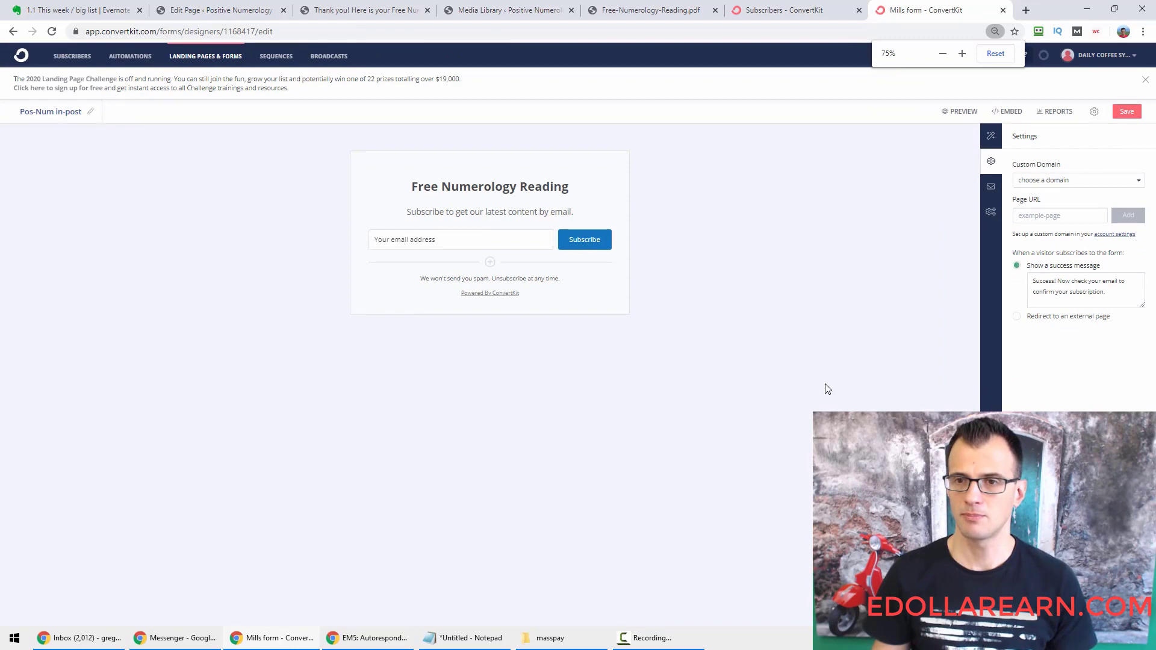
pyautogui.hotkey('ctrl', '+')
pyautogui.hotkey('ctrl', '+')
pyautogui.hotkey('ctrl', '+')
pyautogui.hotkey('ctrl', '+')
pyautogui.hotkey('ctrl', '+')
pyautogui.hotkey('ctrl', '+')
pyautogui.hotkey('ctrl', '+')
pyautogui.scroll(-1, 763, 392)
pyautogui.hotkey('ctrl', '0')
pyautogui.hotkey('ctrl', '-')
pyautogui.hotkey('ctrl', '-')
pyautogui.hotkey('ctrl', '-')
pyautogui.hotkey('ctrl', '-')
pyautogui.hotkey('ctrl', '-')
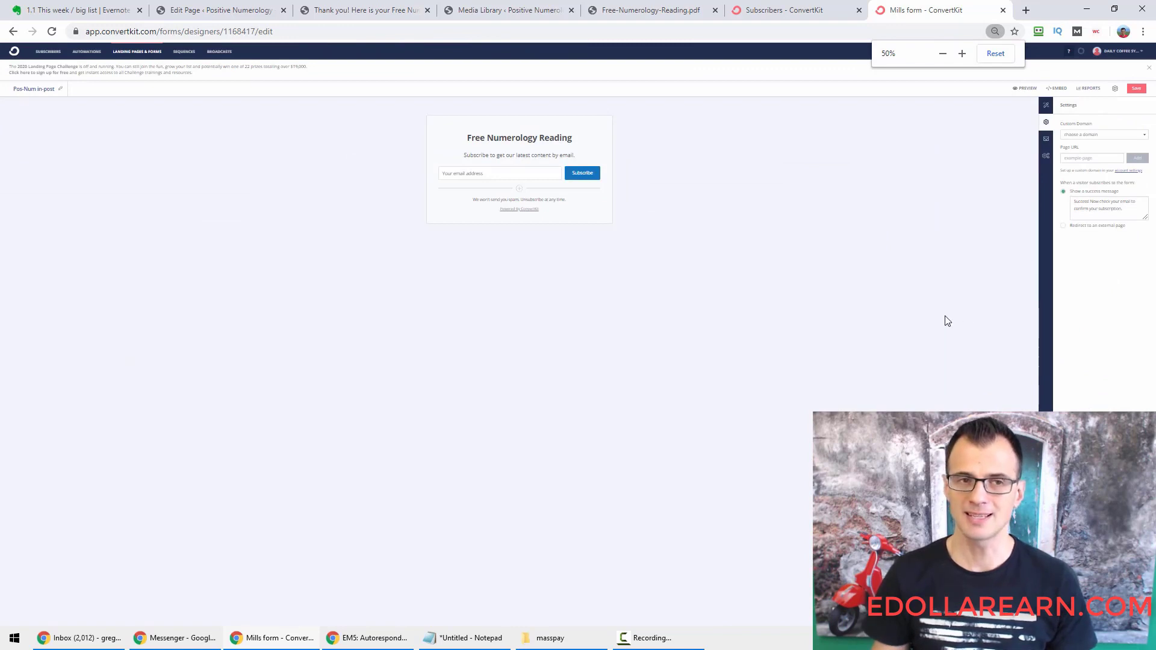
pyautogui.hotkey('ctrl', '+')
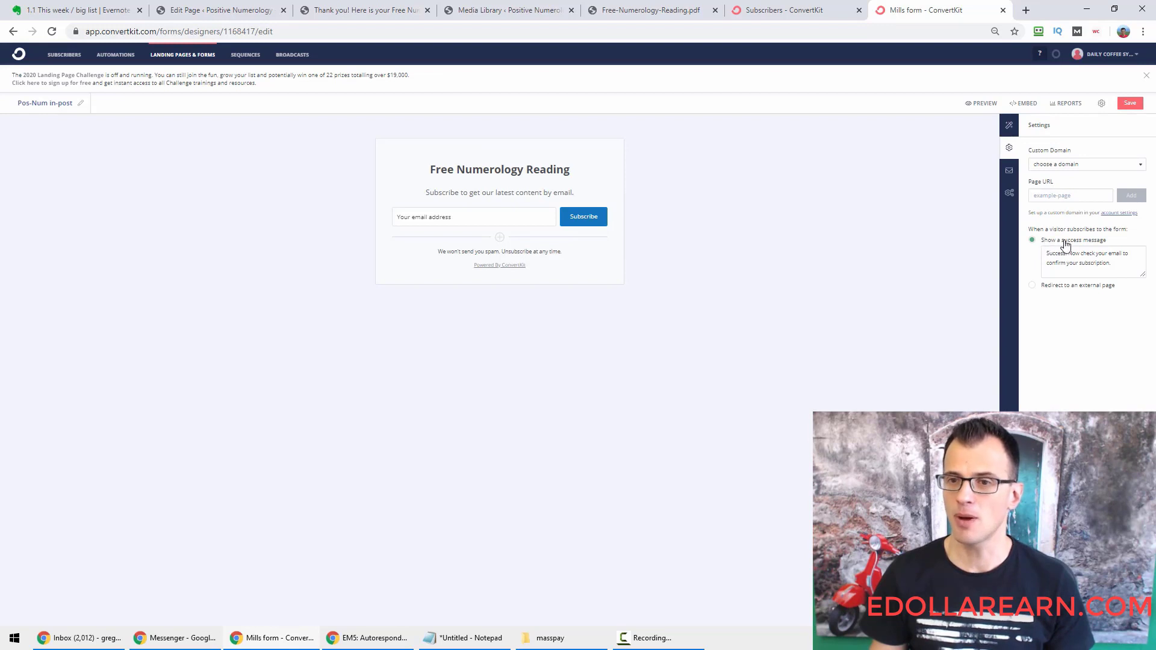
# Choose 'Redirect to an external page' and copy the WordPress thank-you-free-report page URL.
pyautogui.click(1072, 287)
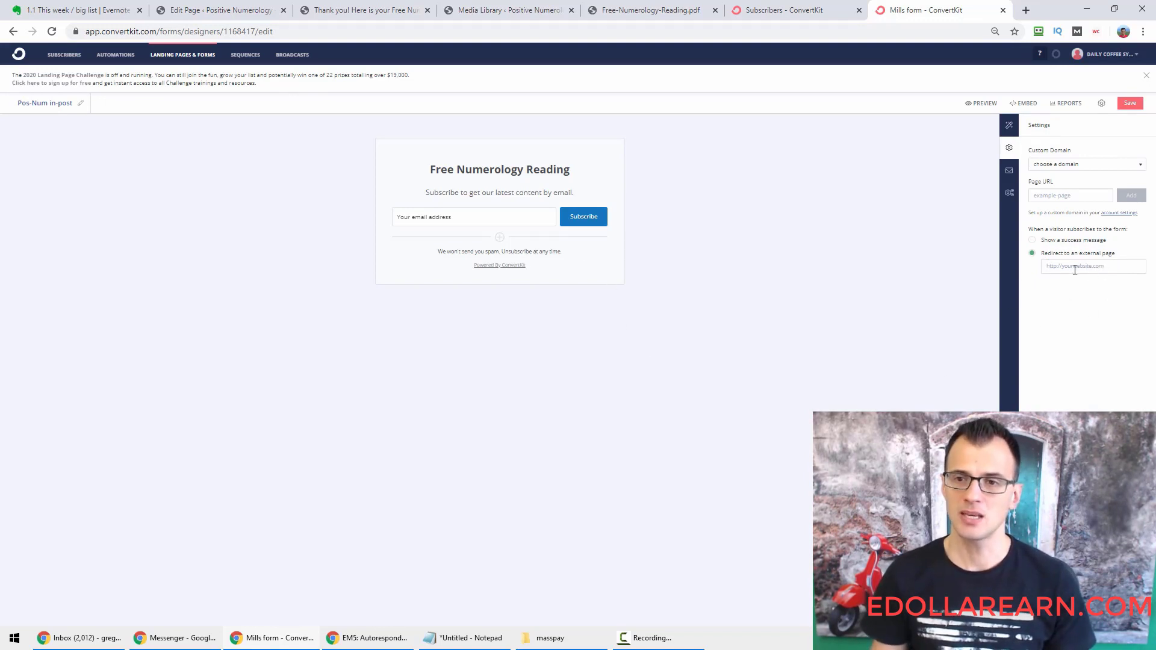
pyautogui.click(308, 4)
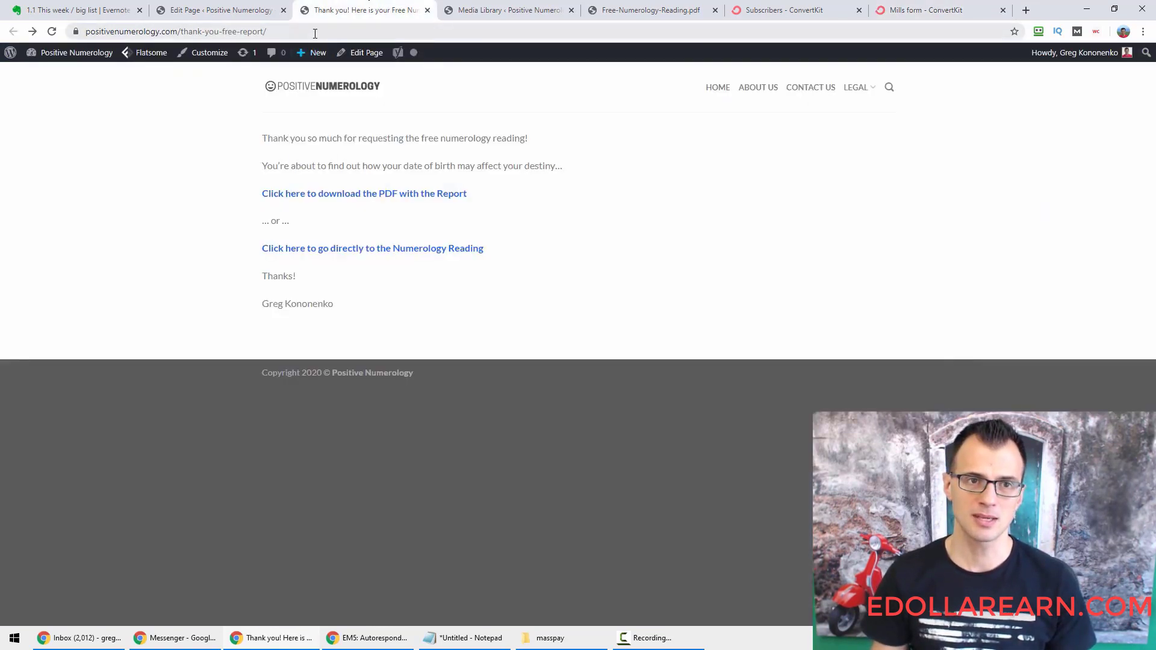
pyautogui.click(184, 33)
pyautogui.hotkey('ctrl', 'a')
pyautogui.rightClick(133, 31)
pyautogui.click(174, 102)
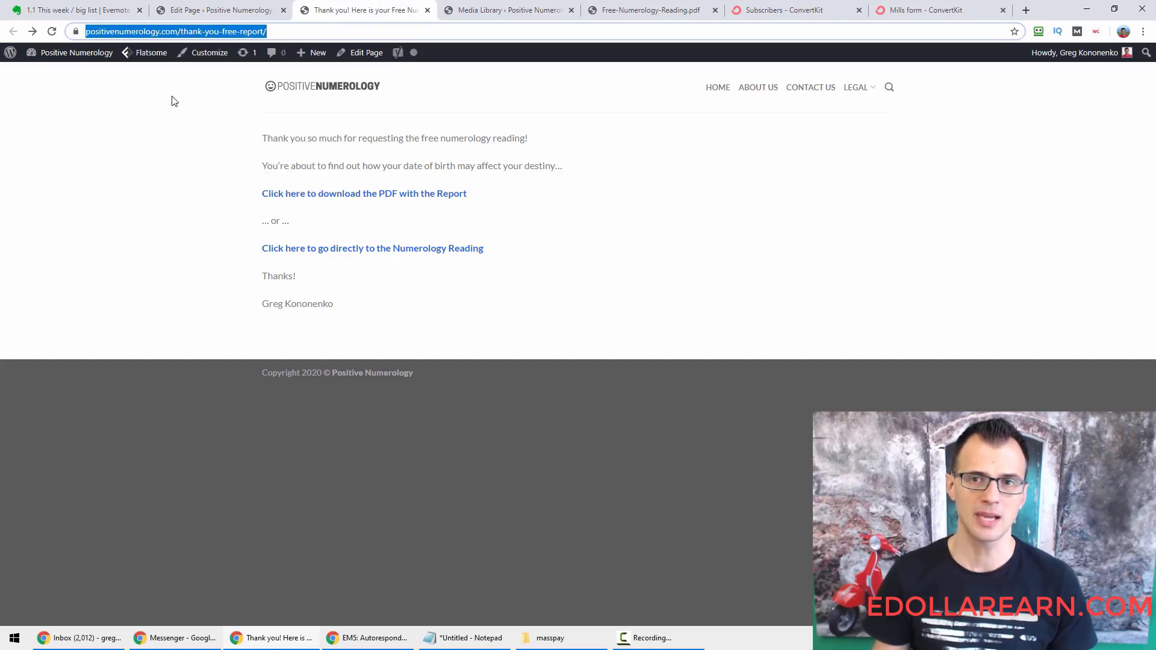
# Paste the thank-you-free-report URL into the form's redirect field.
pyautogui.click(922, 5)
pyautogui.rightClick(1072, 265)
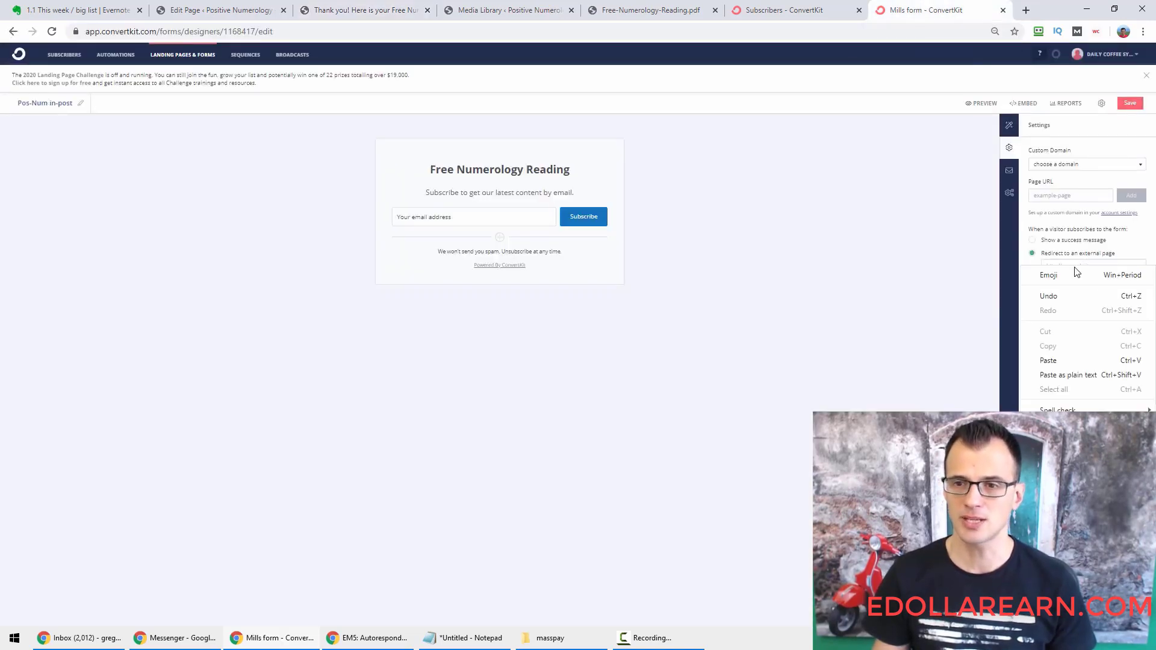
pyautogui.click(1050, 360)
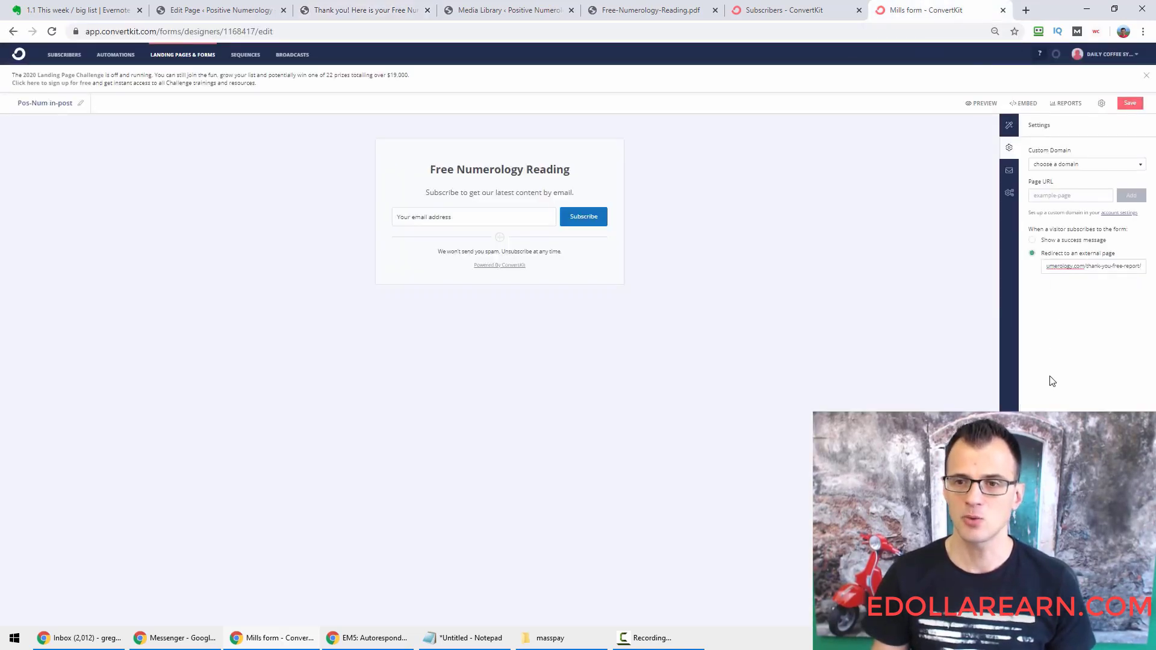
pyautogui.hotkey('ctrl', '-')
pyautogui.hotkey('ctrl', '-')
pyautogui.hotkey('ctrl', '-')
pyautogui.hotkey('ctrl', '+')
pyautogui.hotkey('ctrl', '+')
pyautogui.hotkey('ctrl', '+')
pyautogui.hotkey('ctrl', '+')
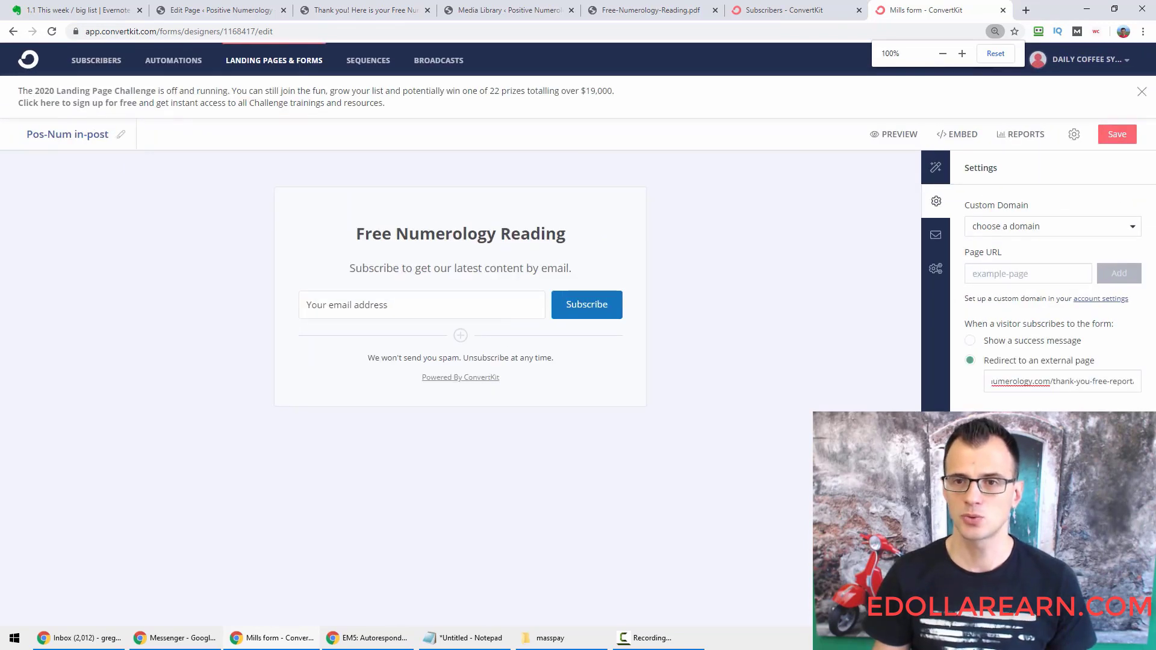
# Uncheck 'Send incentive email' so subscribers are auto-confirmed, then view Advanced Settings.
pyautogui.click(936, 236)
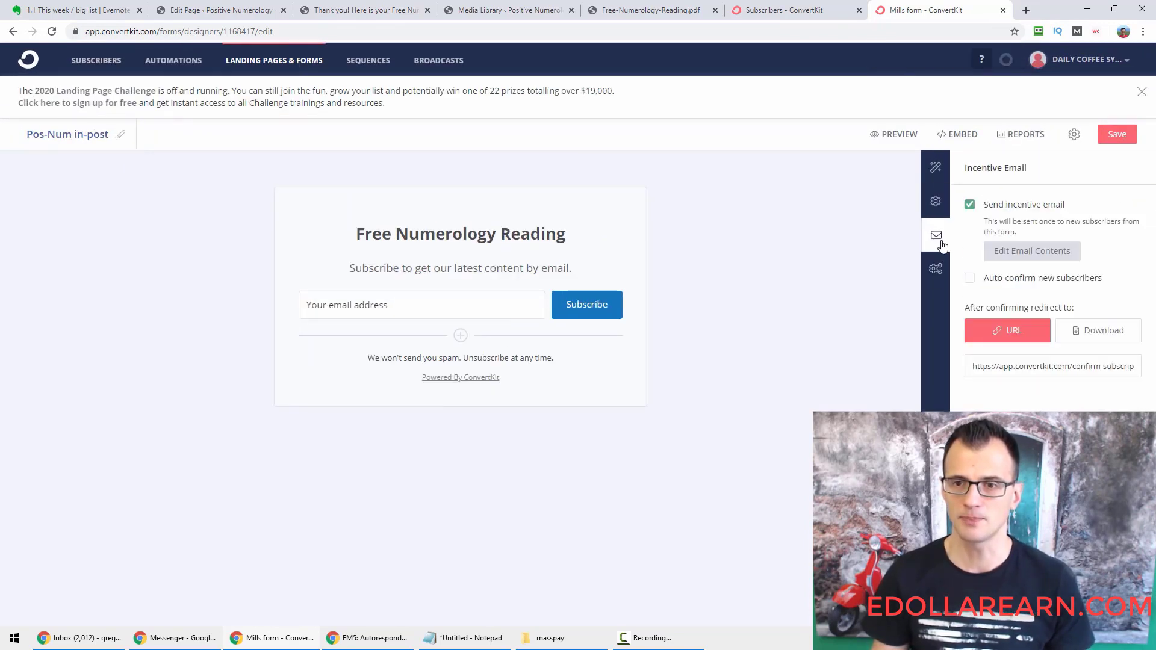
pyautogui.click(970, 204)
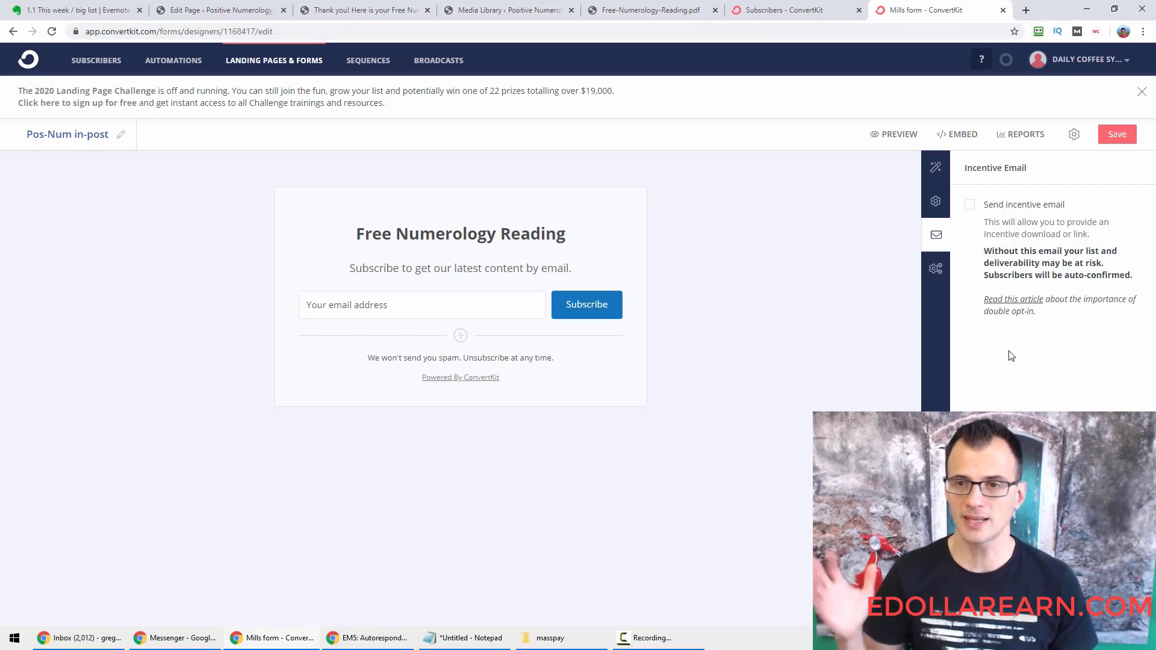
pyautogui.tripleClick(980, 167)
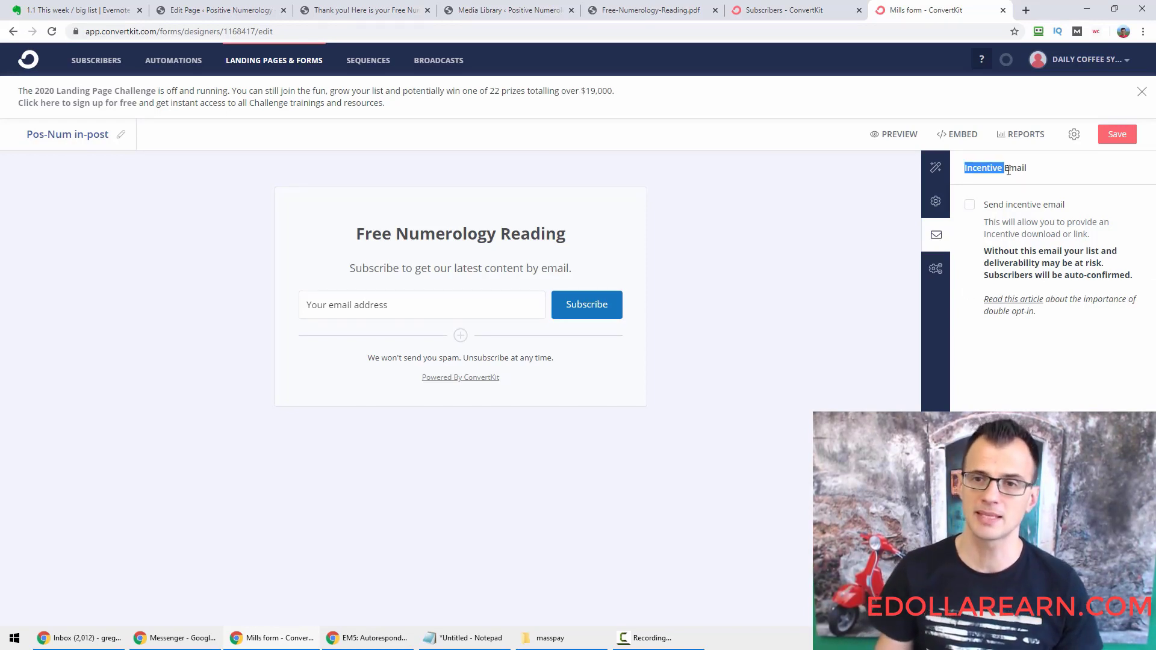
pyautogui.click(930, 281)
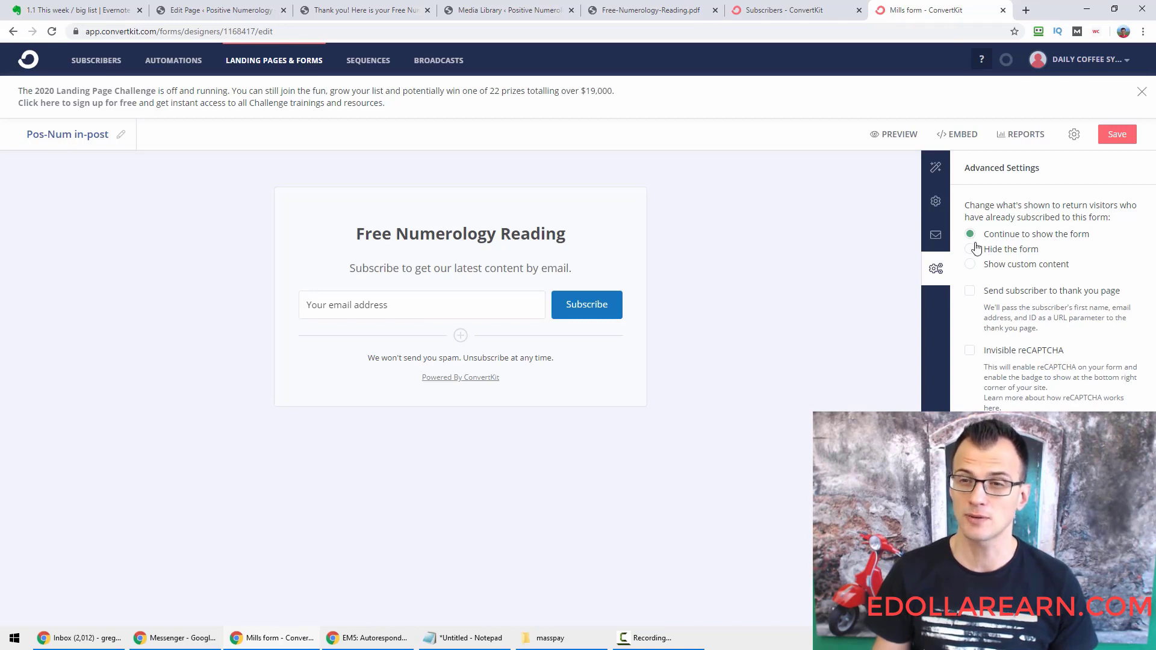
# Save the Pos-Num in-post form and go to the Visual Automations page.
pyautogui.click(1122, 137)
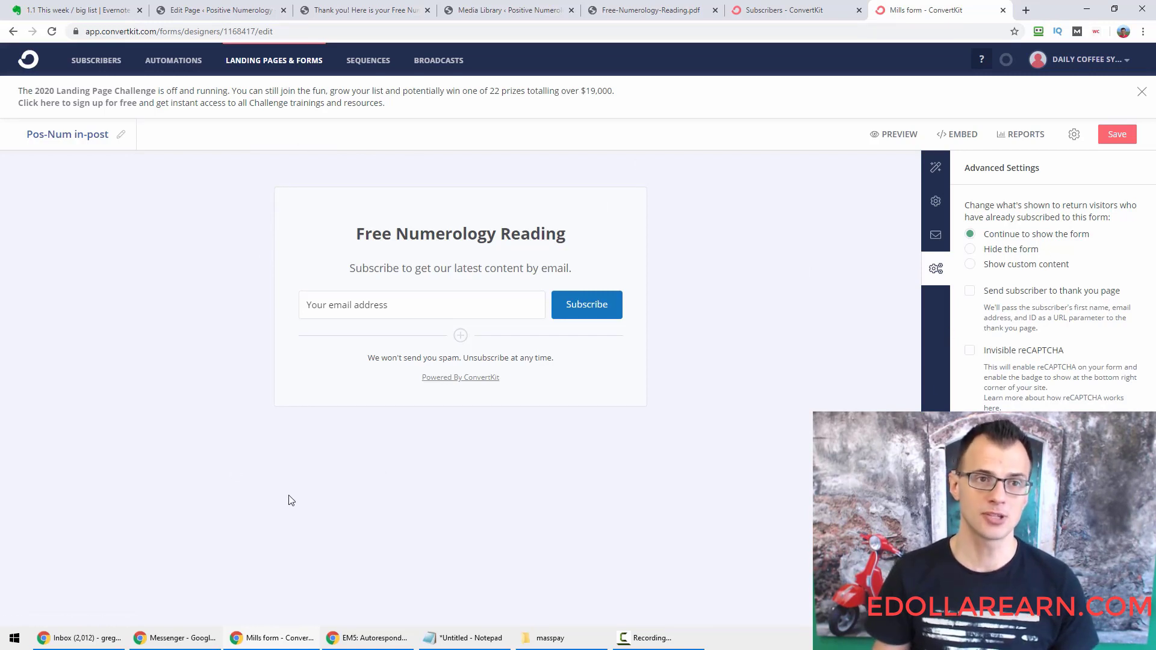
pyautogui.click(194, 62)
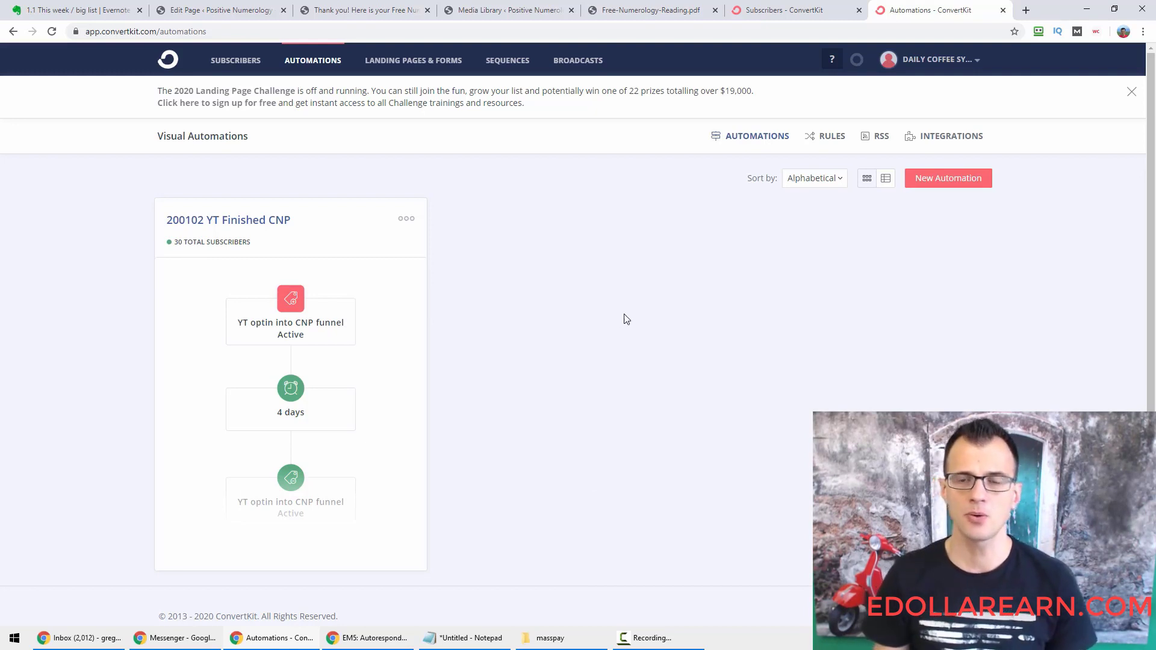
# Start a new rule triggered when someone subscribes to the Pos-Num in-post form.
pyautogui.click(833, 139)
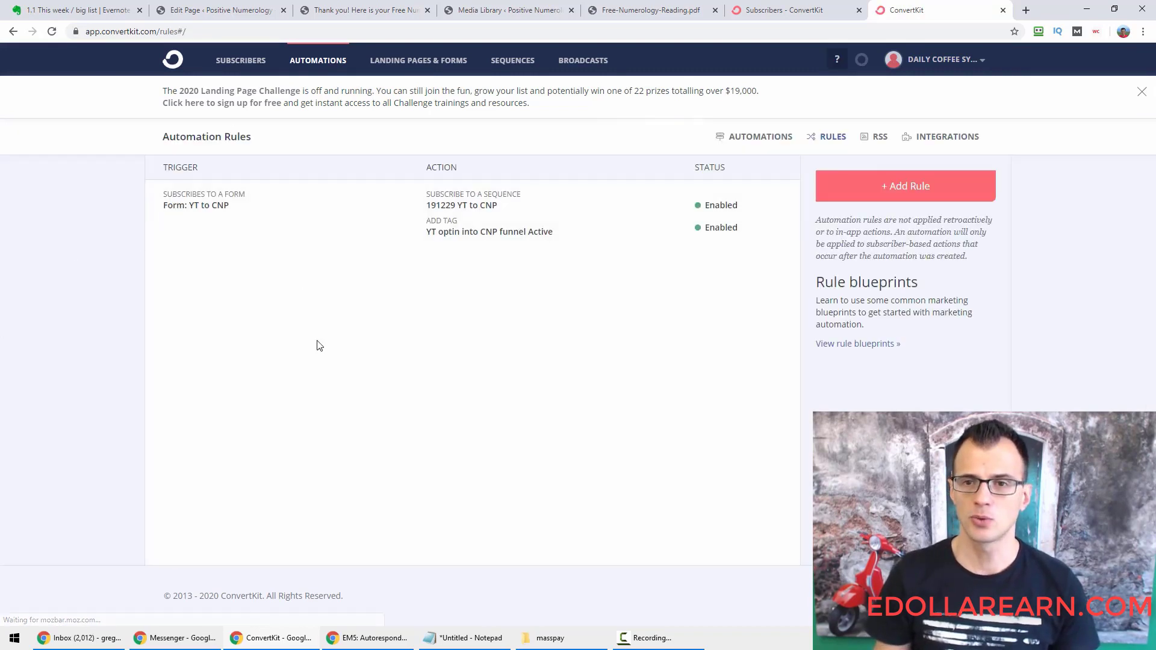
pyautogui.click(907, 192)
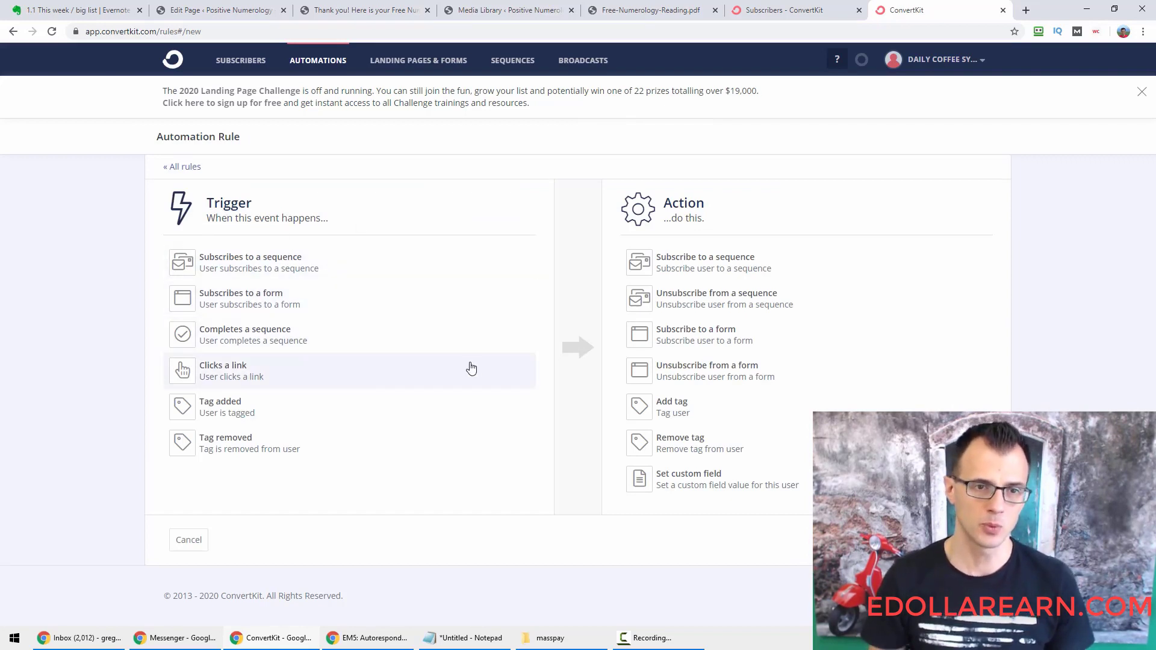
pyautogui.click(257, 316)
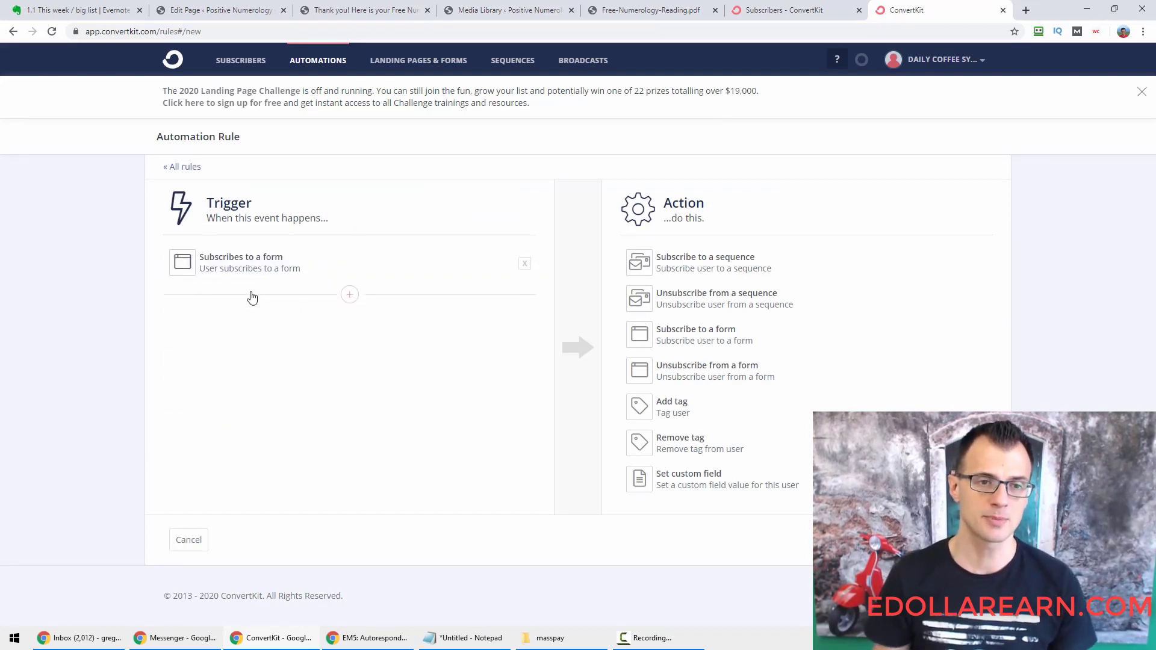
pyautogui.click(289, 312)
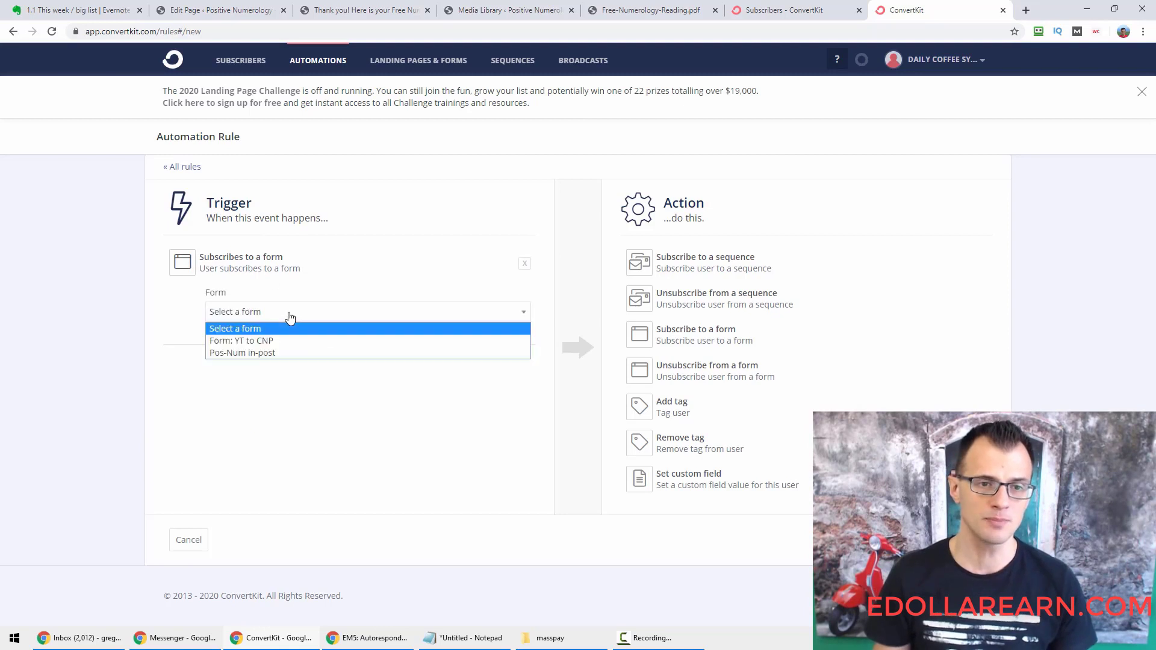
pyautogui.click(259, 354)
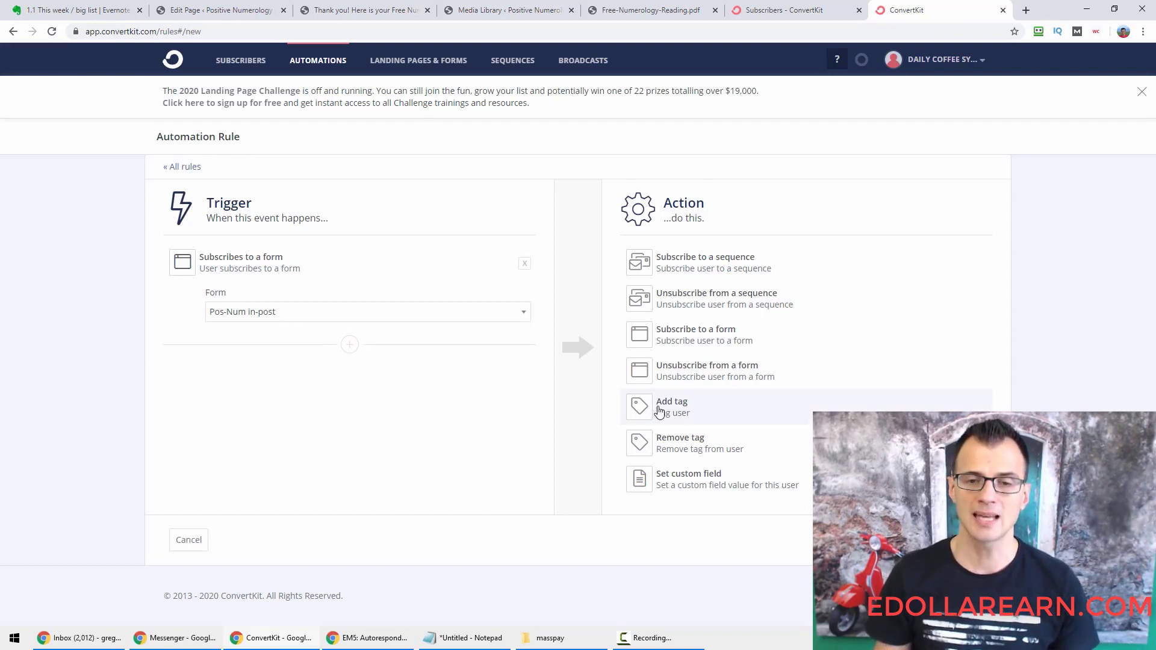
pyautogui.hotkey('ctrl', '-')
pyautogui.hotkey('ctrl', '-')
pyautogui.hotkey('ctrl', '-')
pyautogui.hotkey('ctrl', '-')
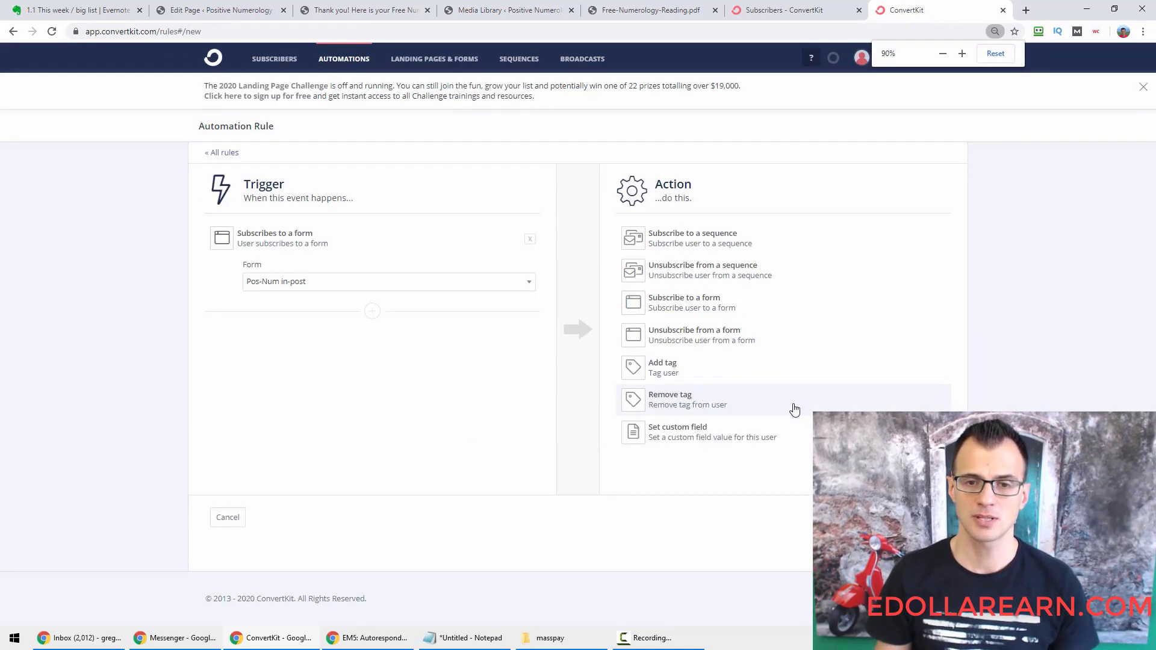
pyautogui.hotkey('ctrl', '+')
pyautogui.hotkey('ctrl', '+')
pyautogui.hotkey('ctrl', '+')
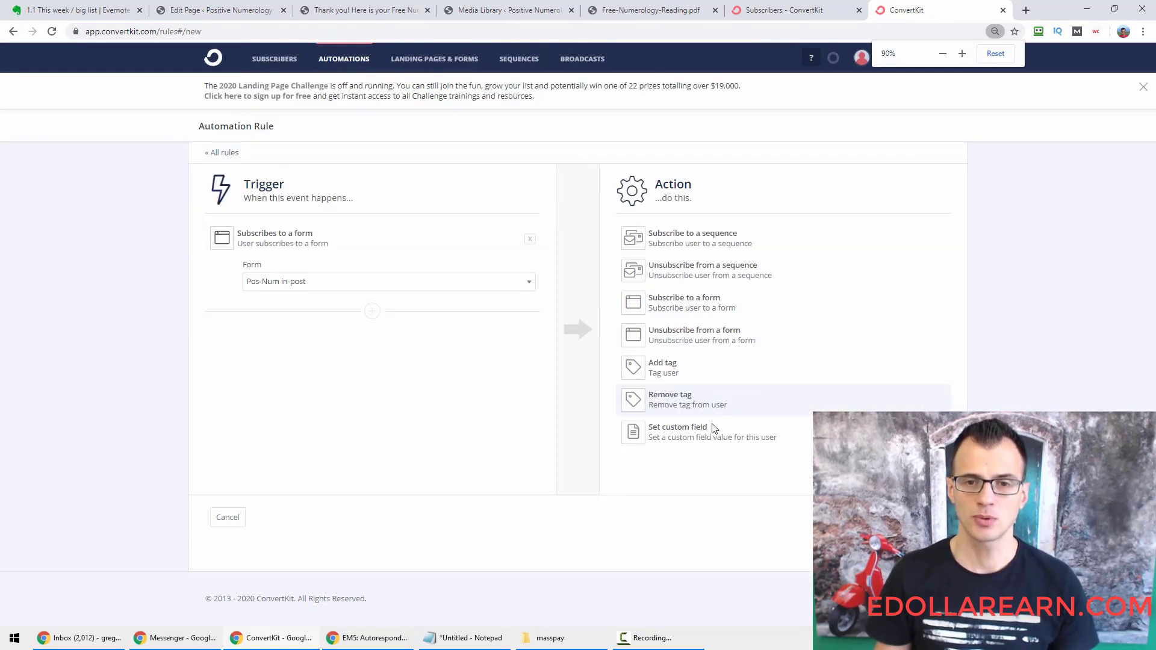
# Make the rule's action add a new tag 'Pos-Num Opted In From Post' and save it.
pyautogui.click(666, 371)
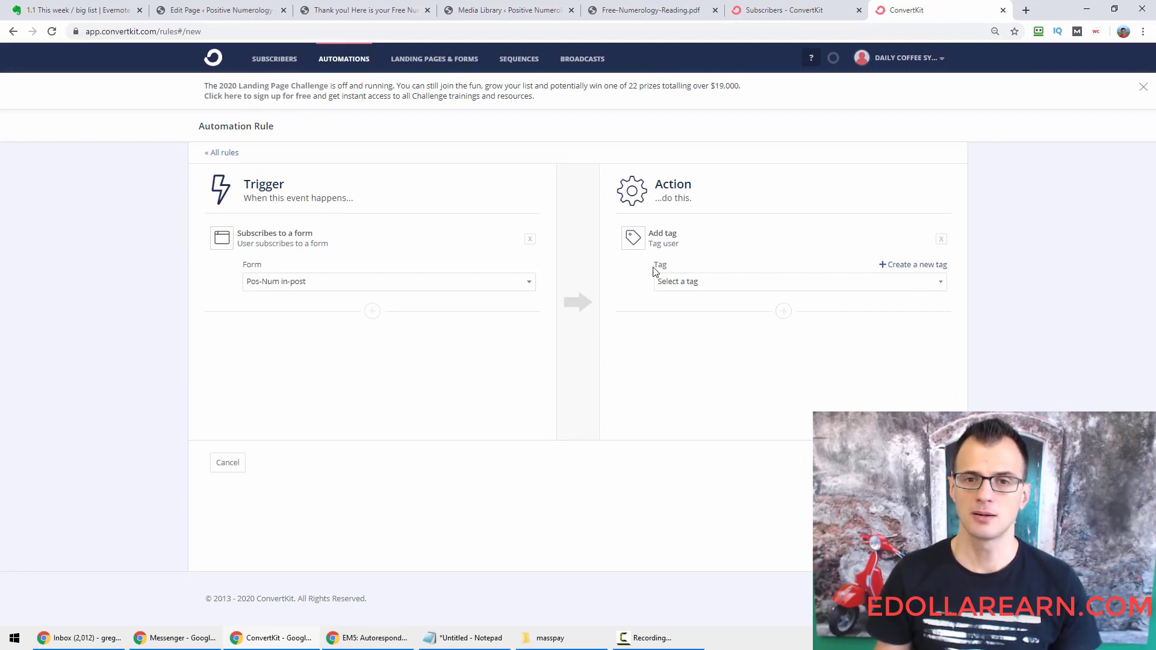
pyautogui.click(686, 282)
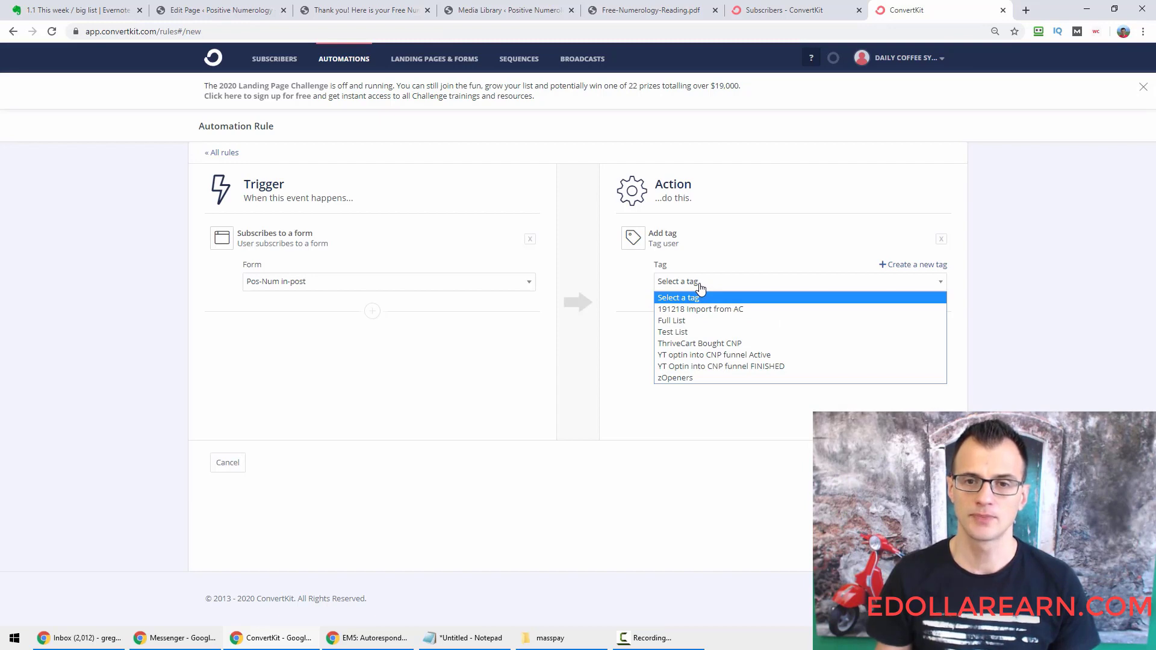
pyautogui.click(700, 288)
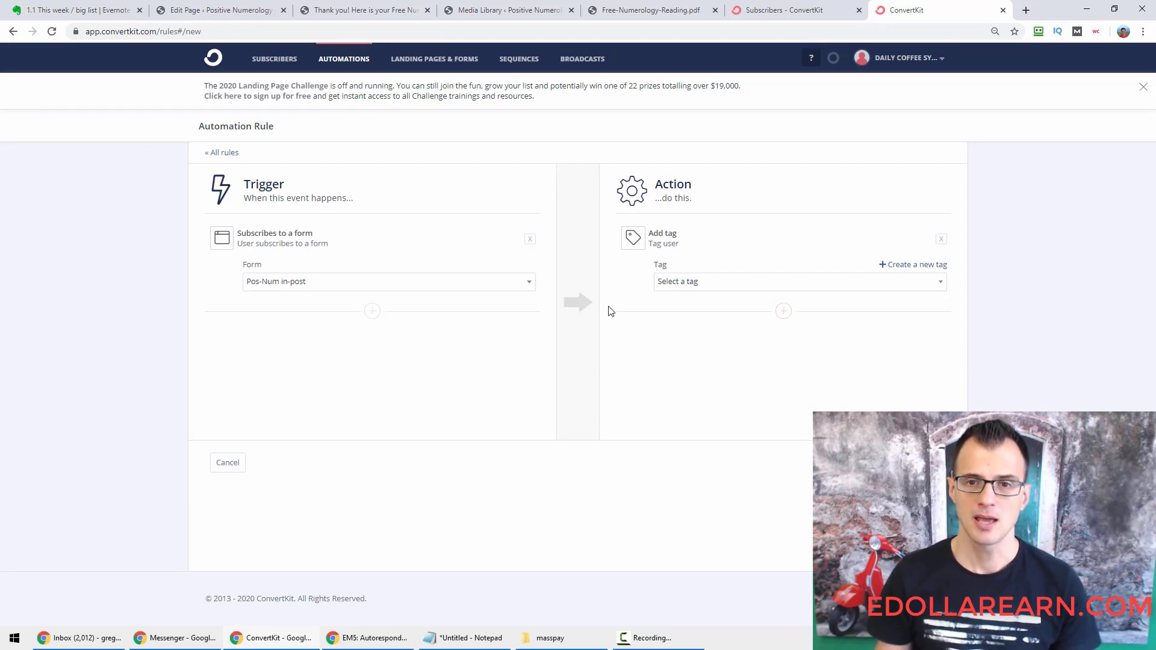
pyautogui.hotkey('ctrl', '+')
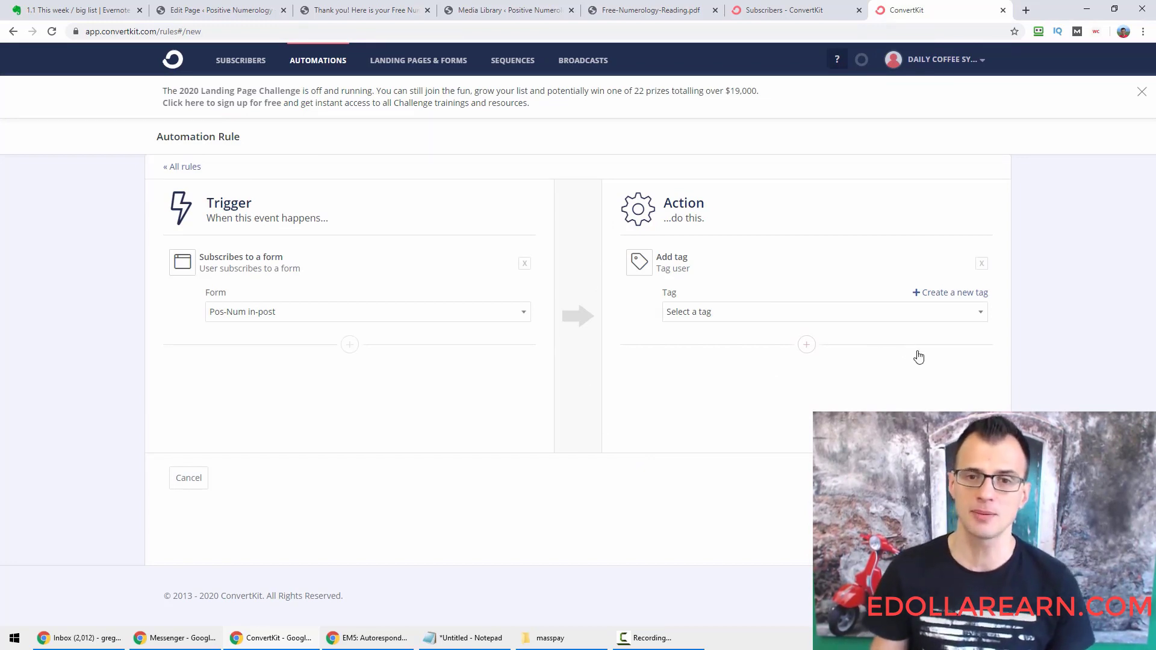
pyautogui.click(952, 293)
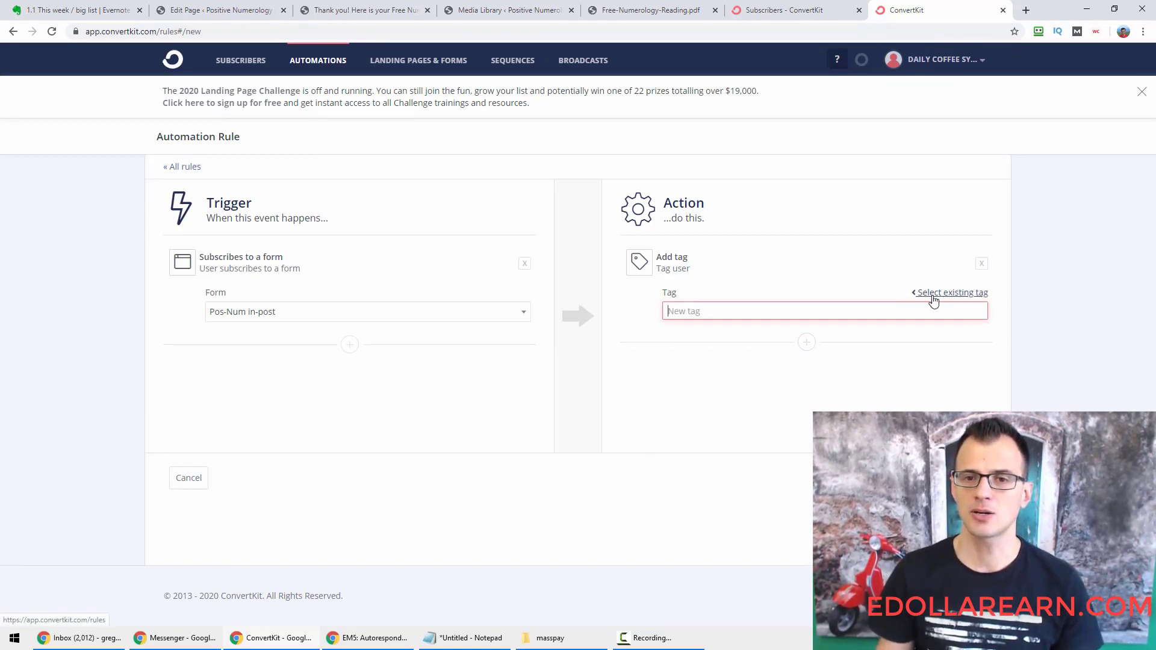
pyautogui.write('Pos-Num Opted In From Post')
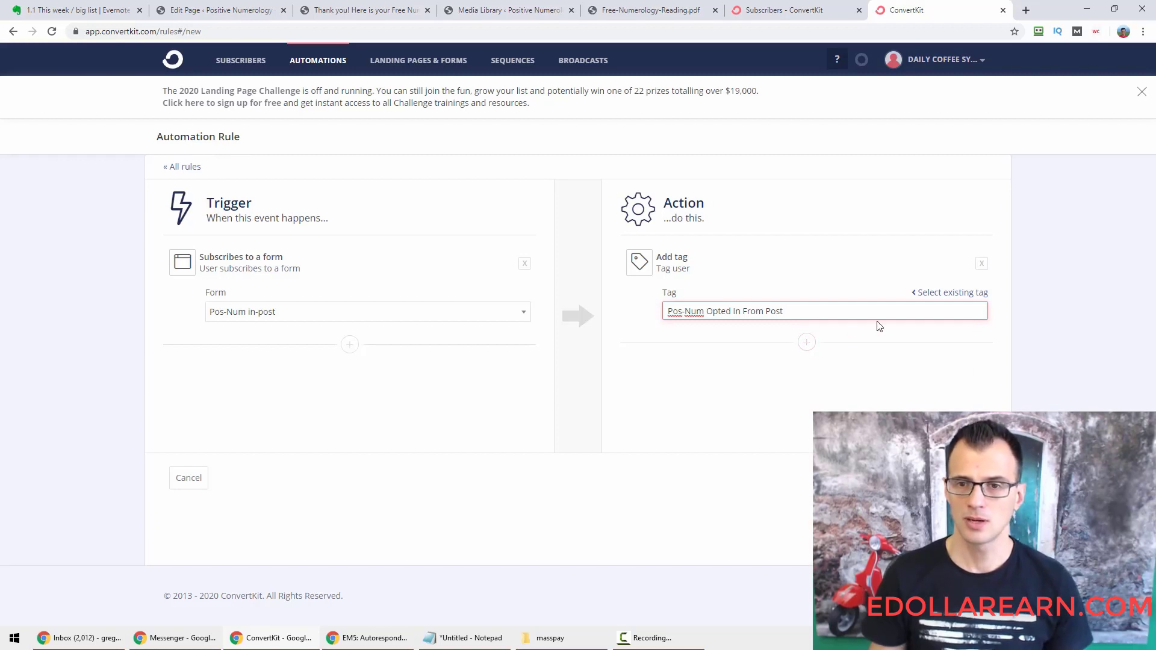
pyautogui.press('Return')
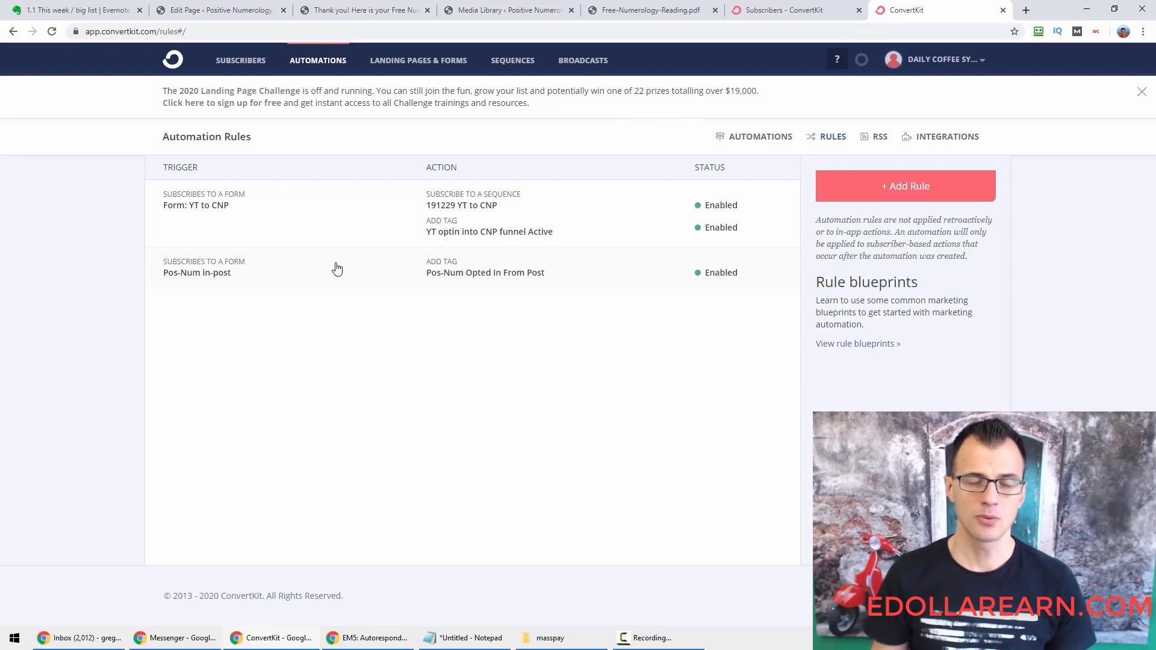
# Keep the Pos-Num Opted In From Post tag and add a 'Subscribe to a sequence' action.
pyautogui.click(278, 273)
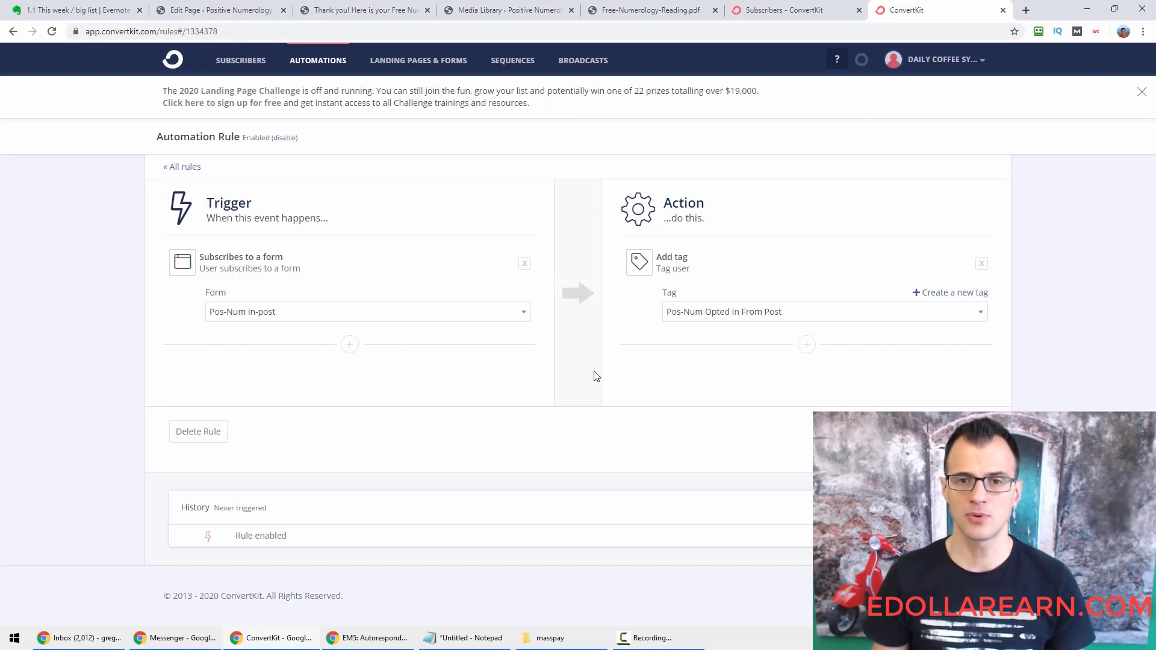
pyautogui.click(727, 313)
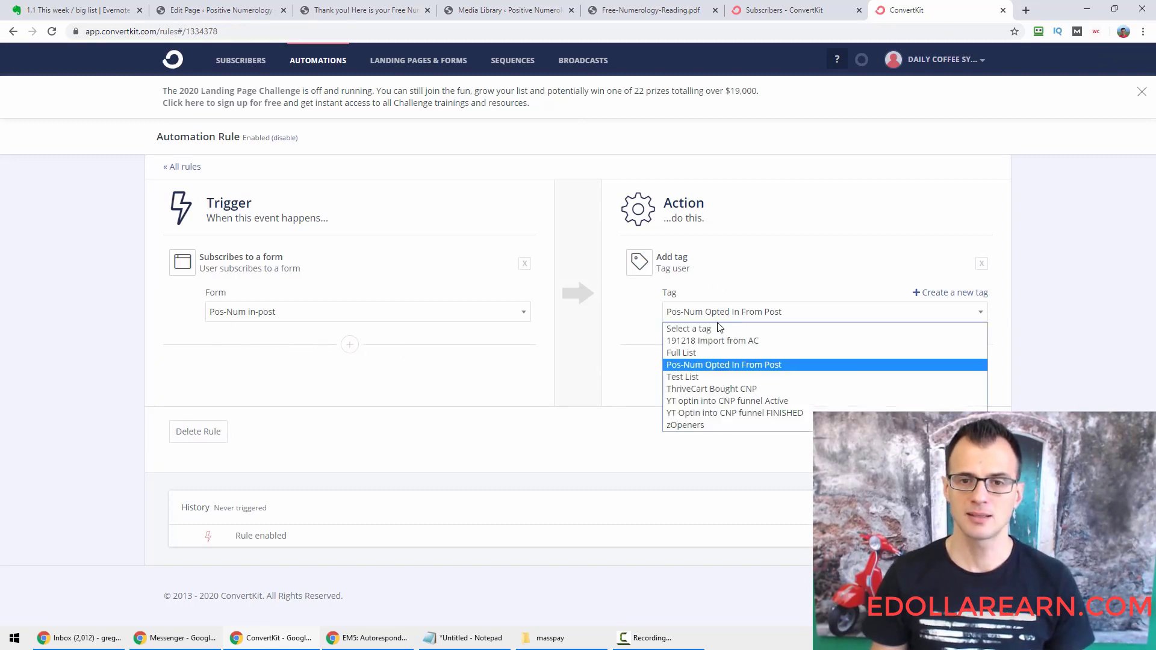
pyautogui.click(730, 363)
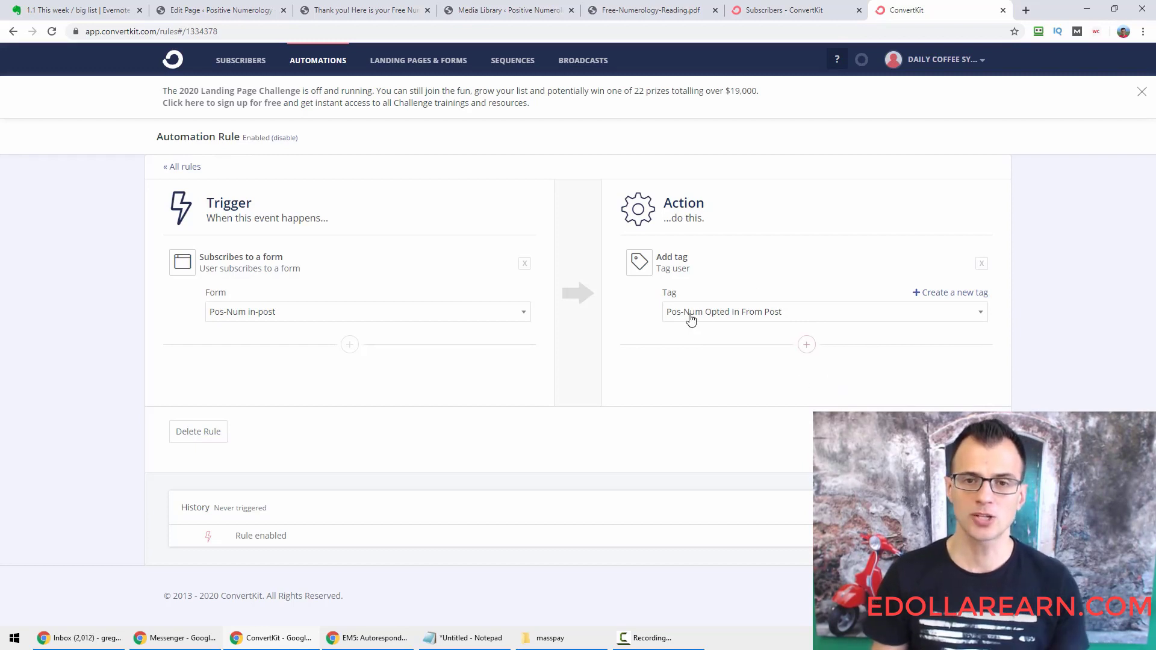
pyautogui.click(806, 345)
pyautogui.scroll(-3, 645, 379)
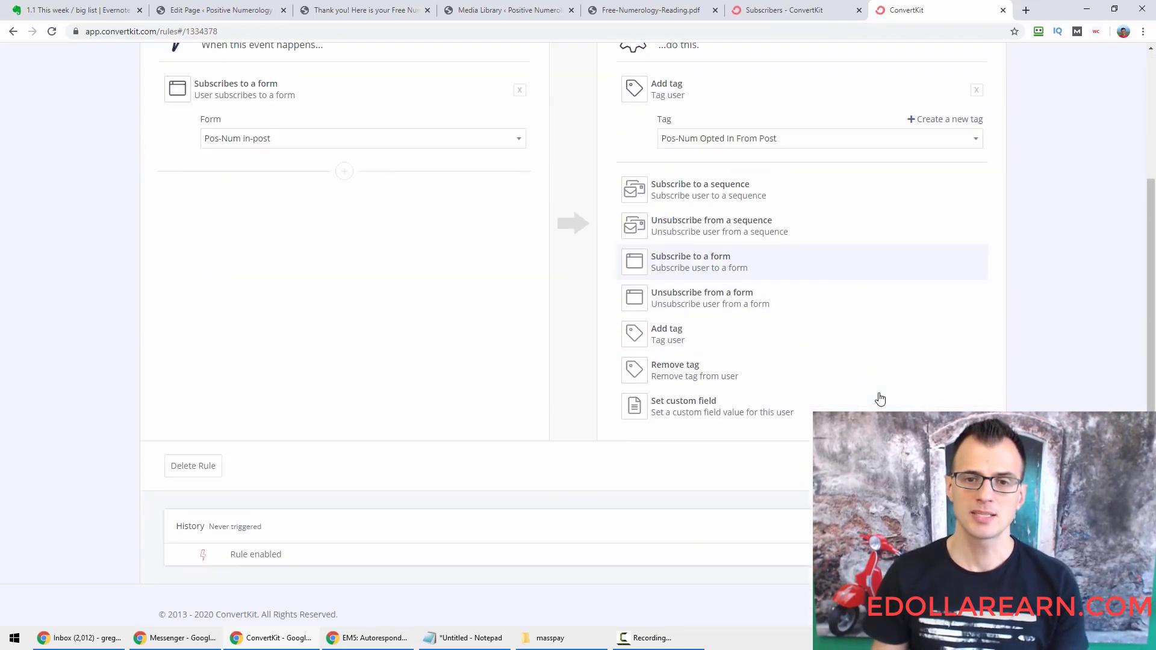
pyautogui.click(722, 183)
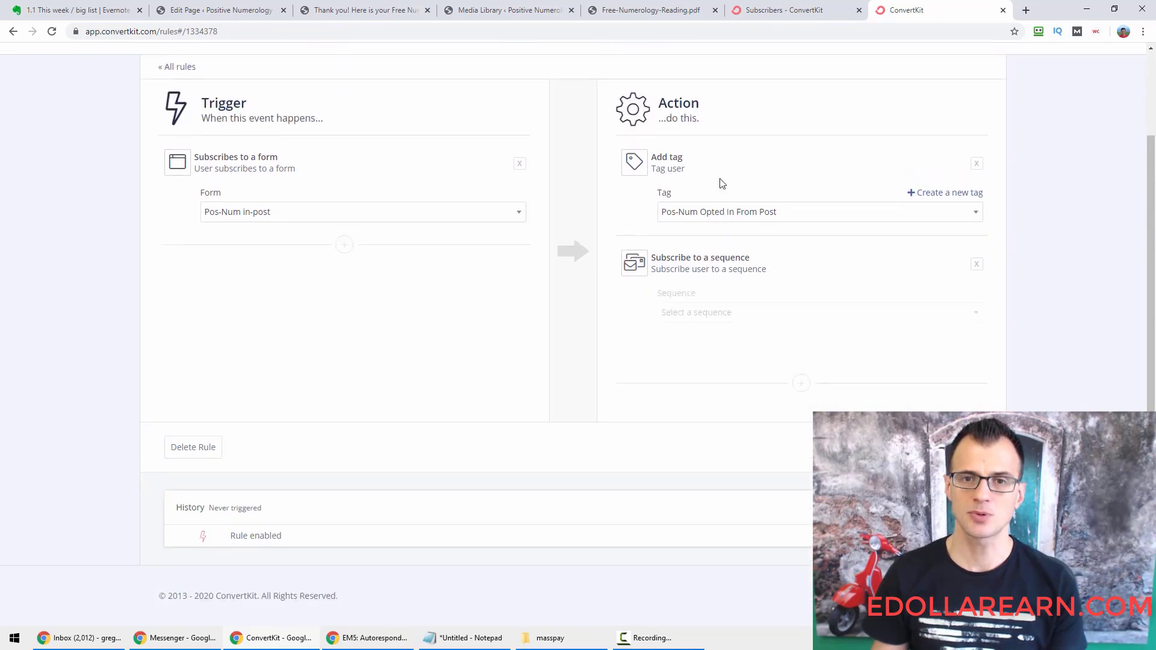
pyautogui.click(731, 356)
pyautogui.click(733, 356)
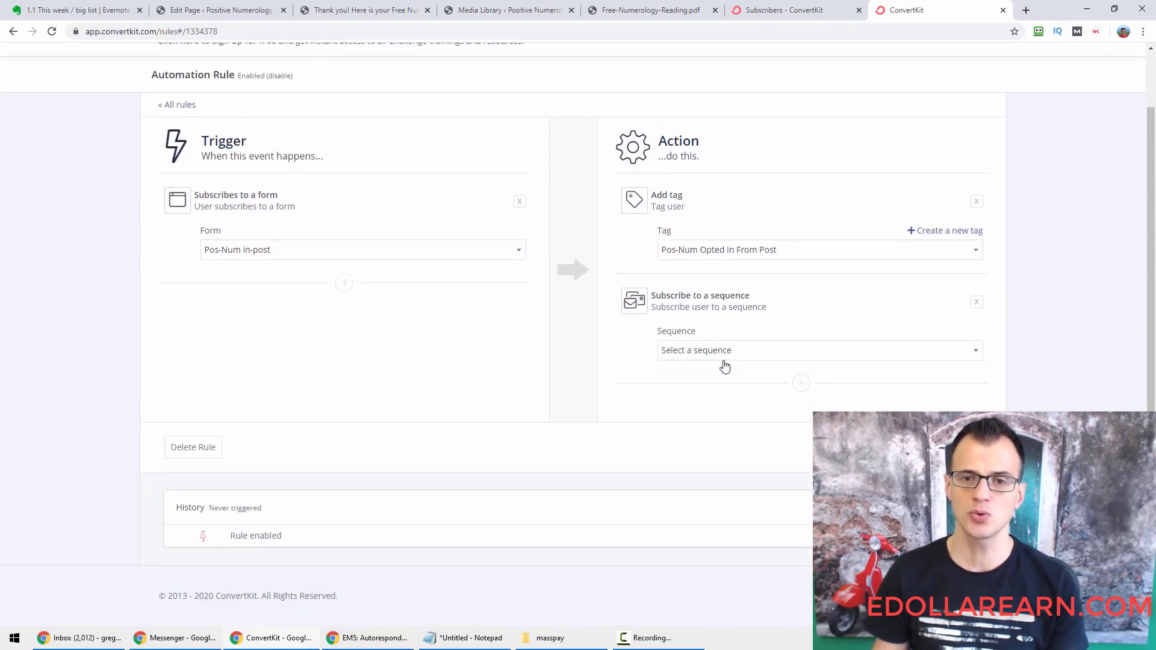
# Open the Sequences page in a new browser tab.
pyautogui.hotkey('ctrl', '-')
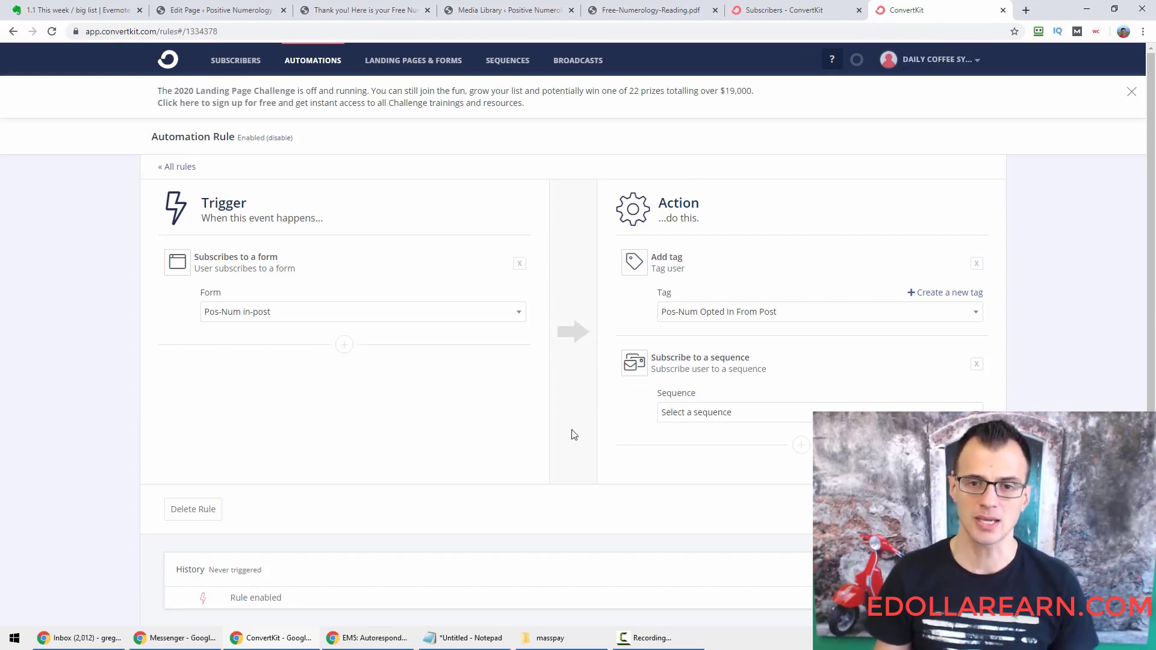
pyautogui.rightClick(503, 69)
pyautogui.click(530, 72)
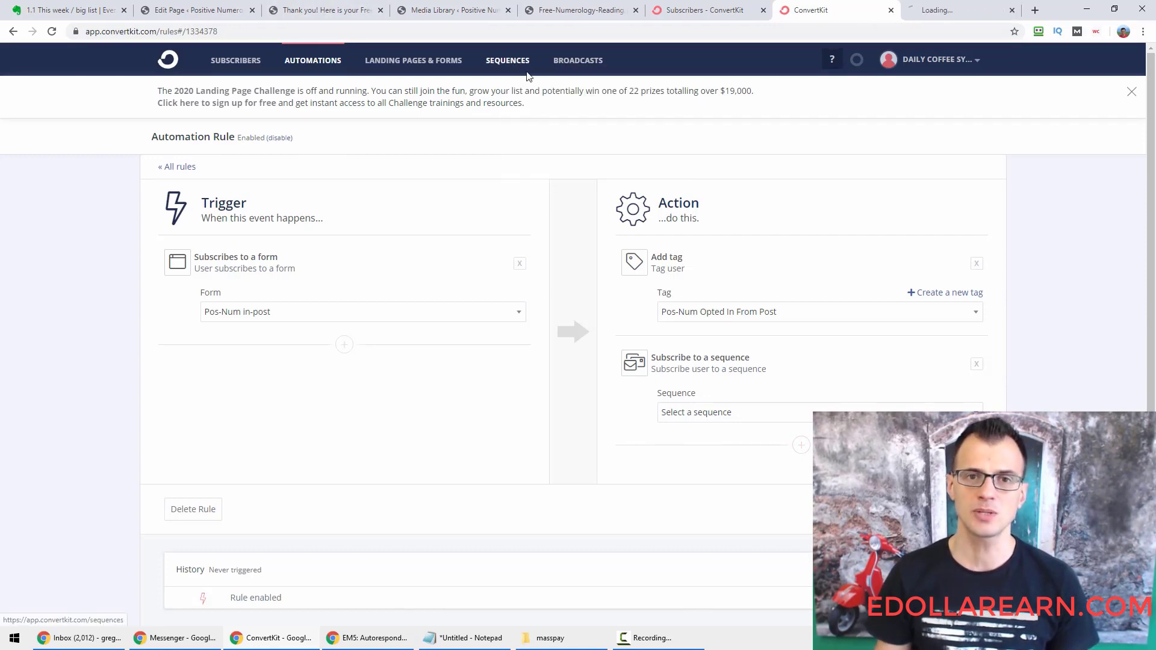
# Create a new sequence titled 'Pos-Num Opted In From Blog Post'.
pyautogui.click(936, 10)
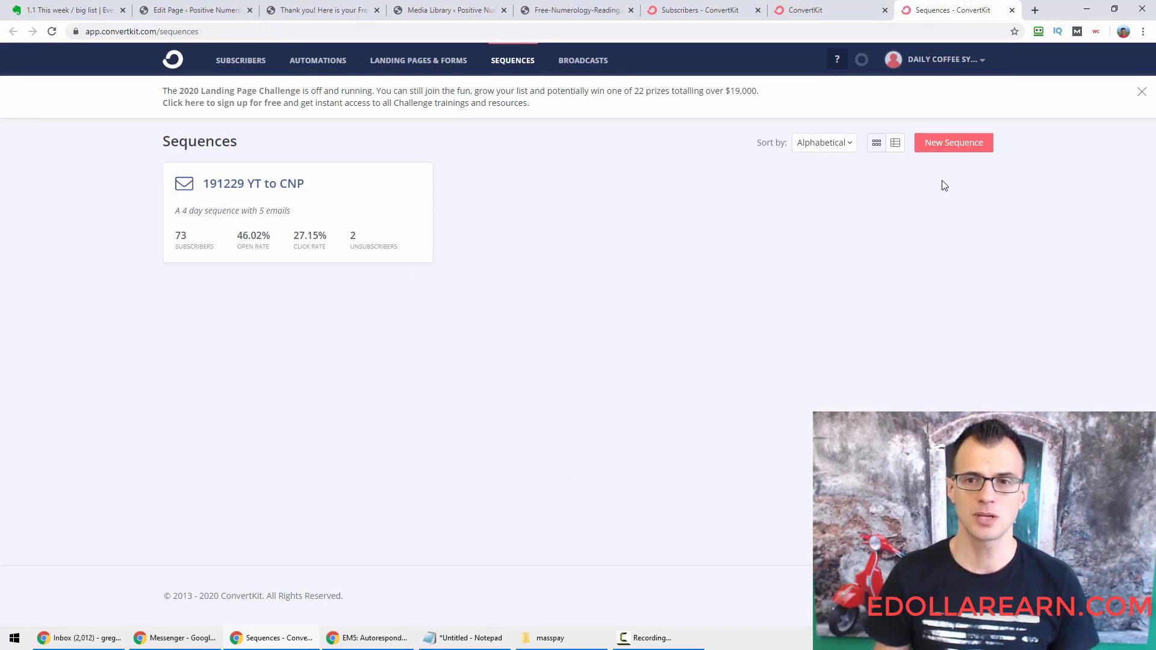
pyautogui.click(962, 143)
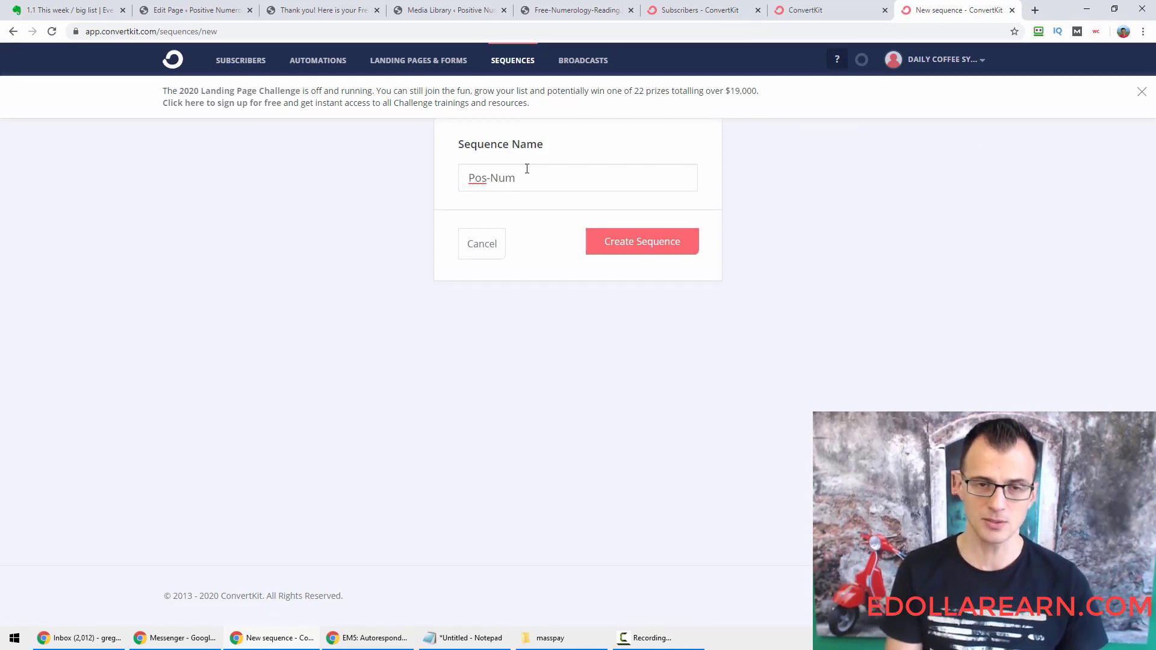
pyautogui.write('Pos-Num Opted In From Blog Post')
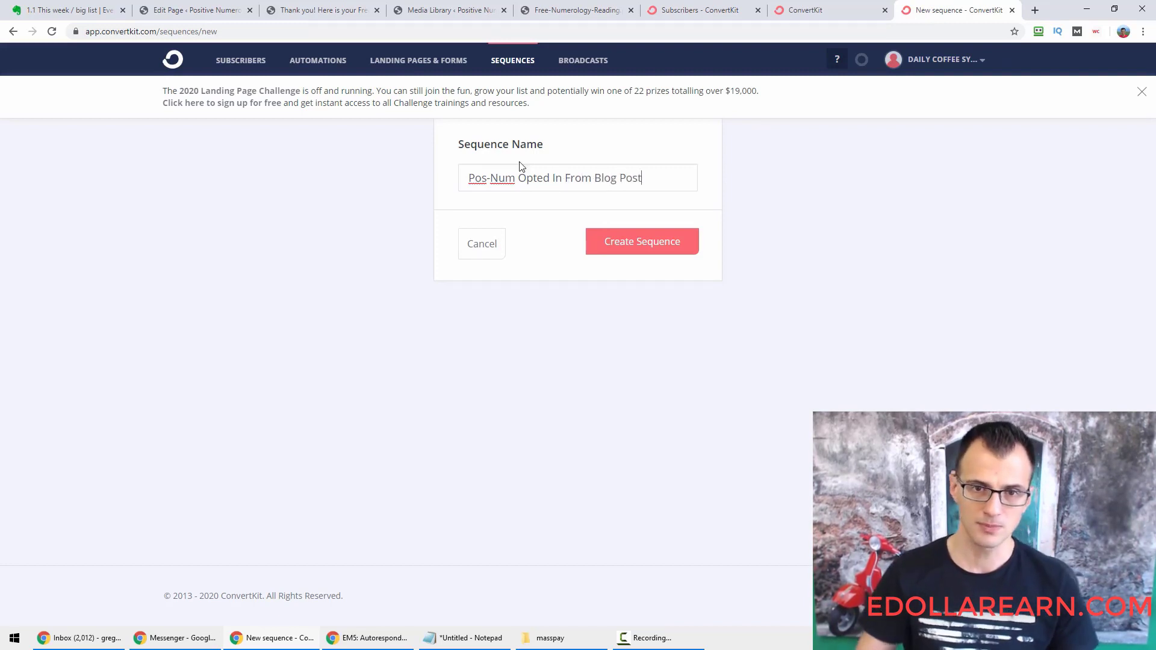
pyautogui.click(656, 253)
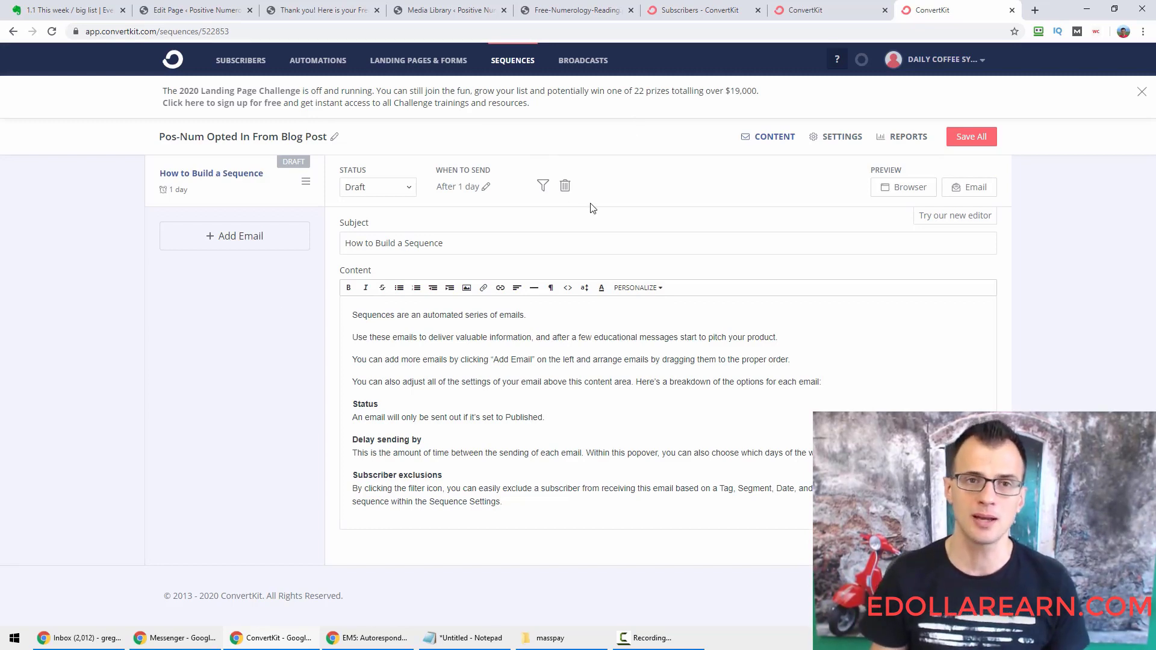
# Set the first email's status to Active and its send delay to 0 days.
pyautogui.click(363, 188)
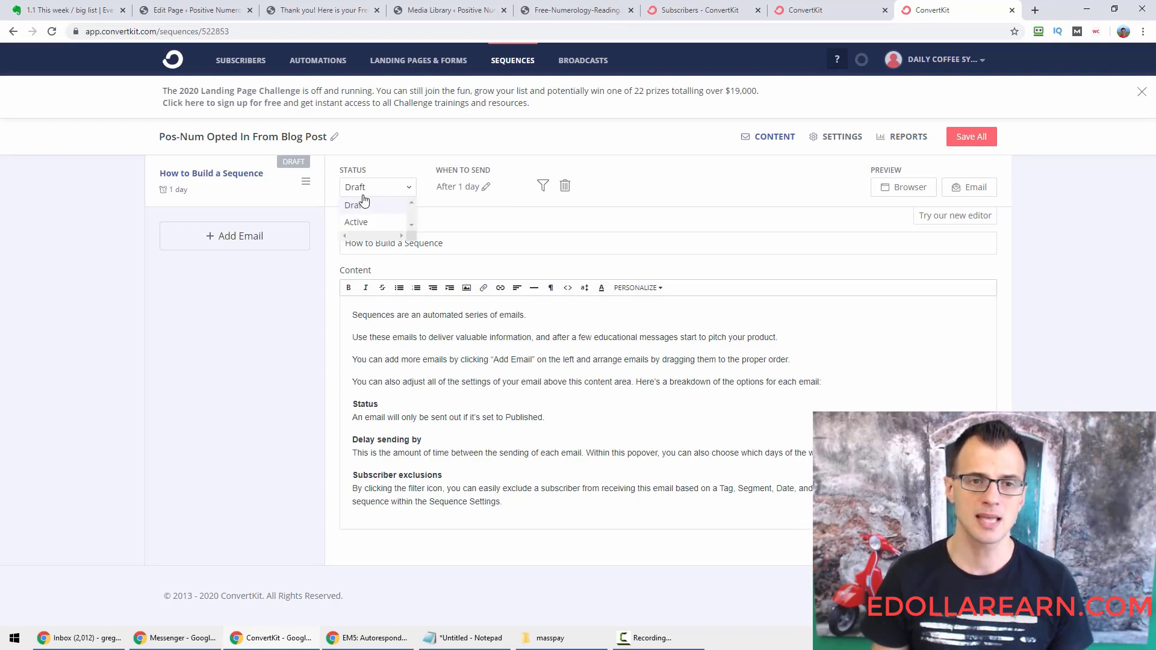
pyautogui.click(365, 222)
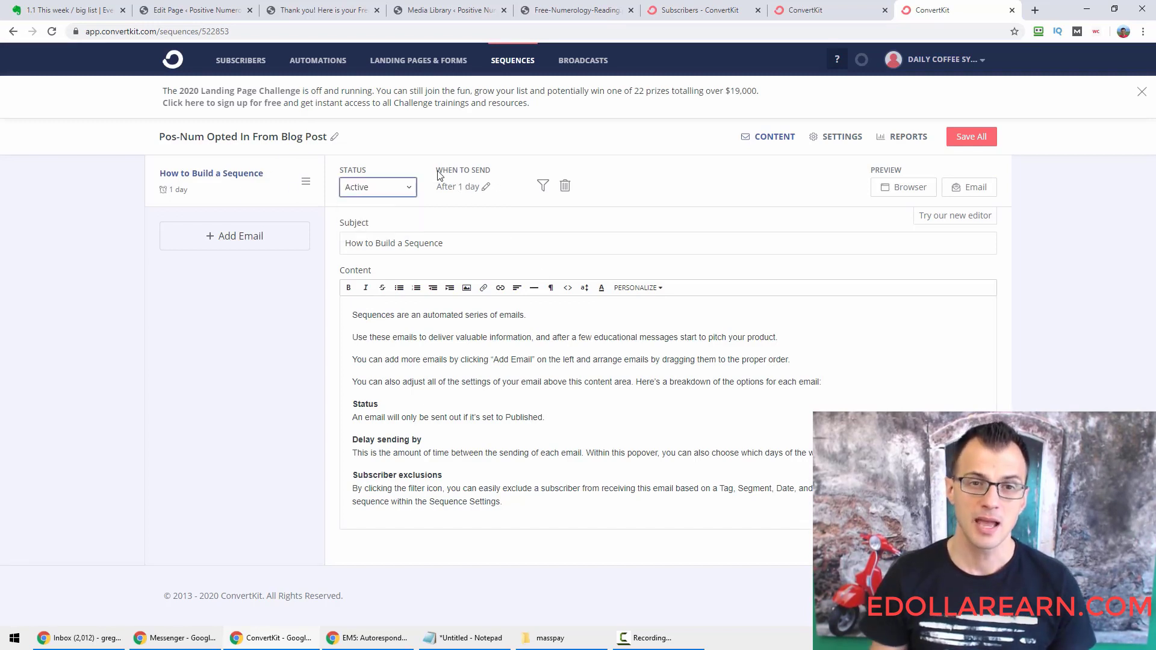
pyautogui.click(486, 188)
pyautogui.press('BackSpace')
pyautogui.write('0')
pyautogui.press('Tab')
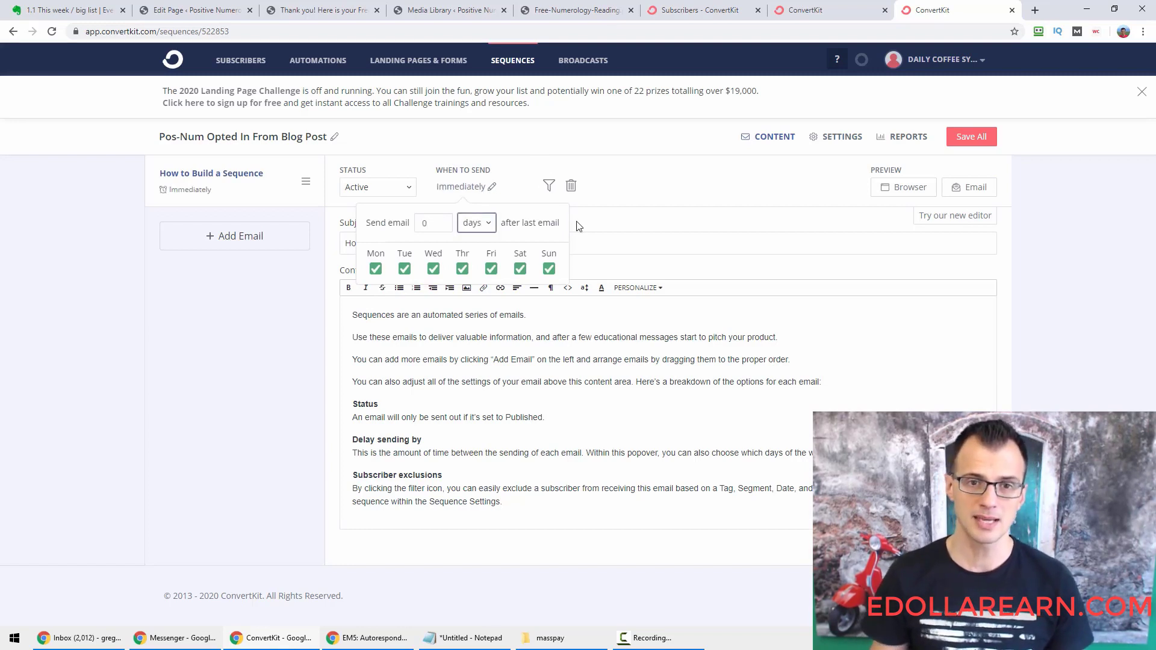
pyautogui.click(655, 199)
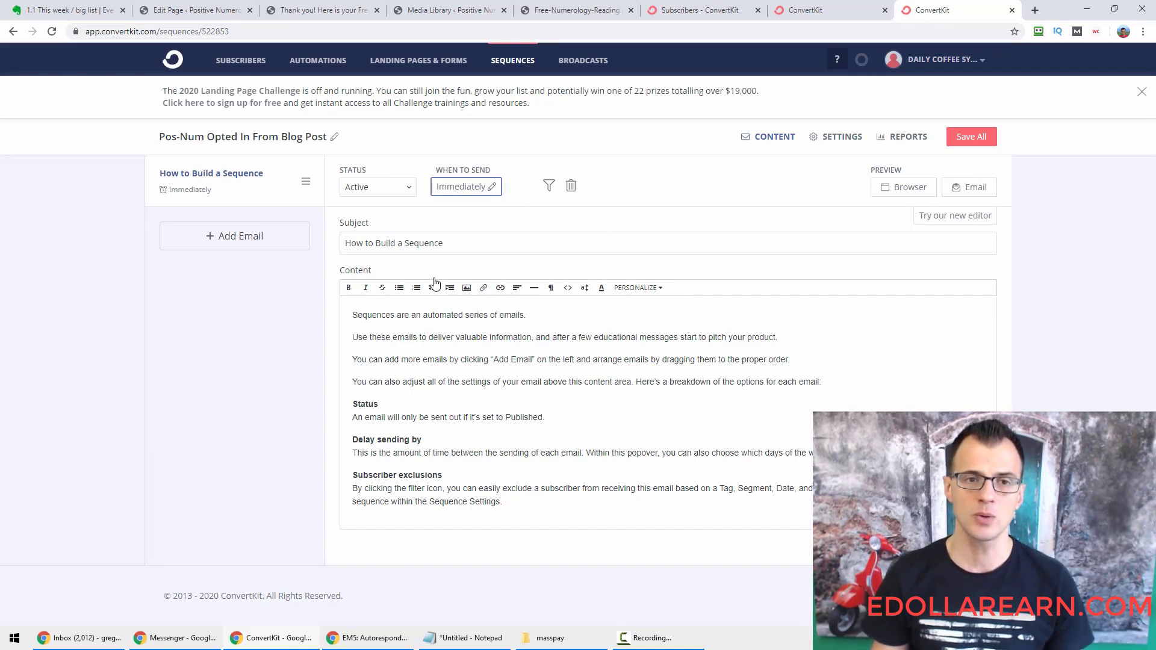
# Switch the email's content to the new editor.
pyautogui.tripleClick(338, 243)
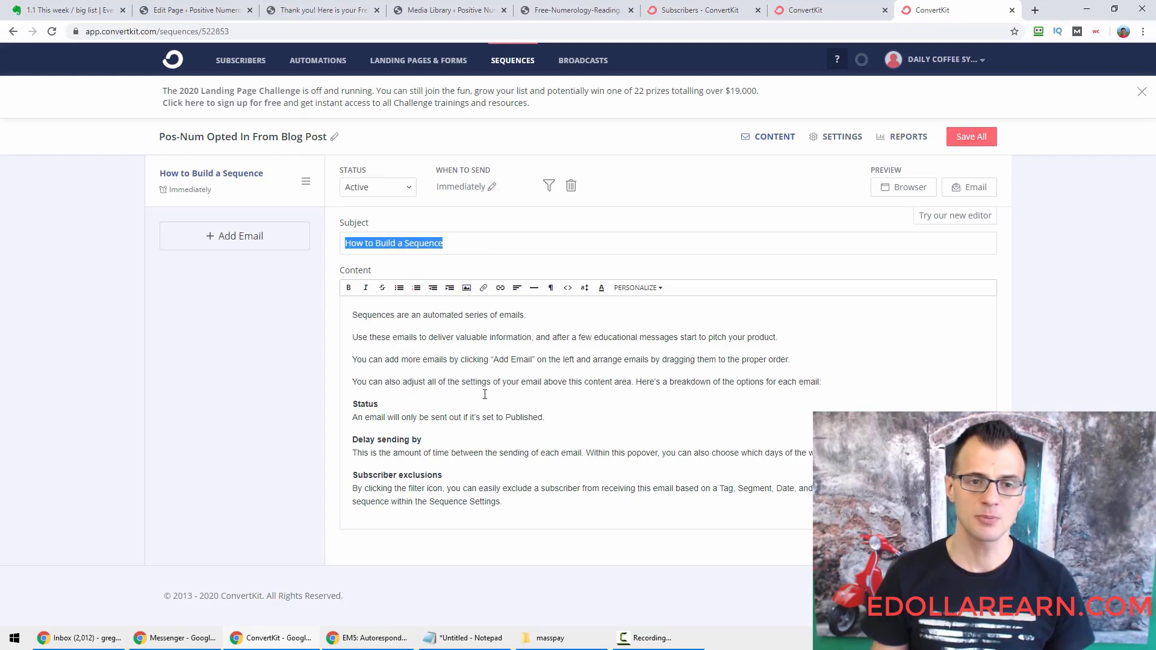
pyautogui.click(652, 385)
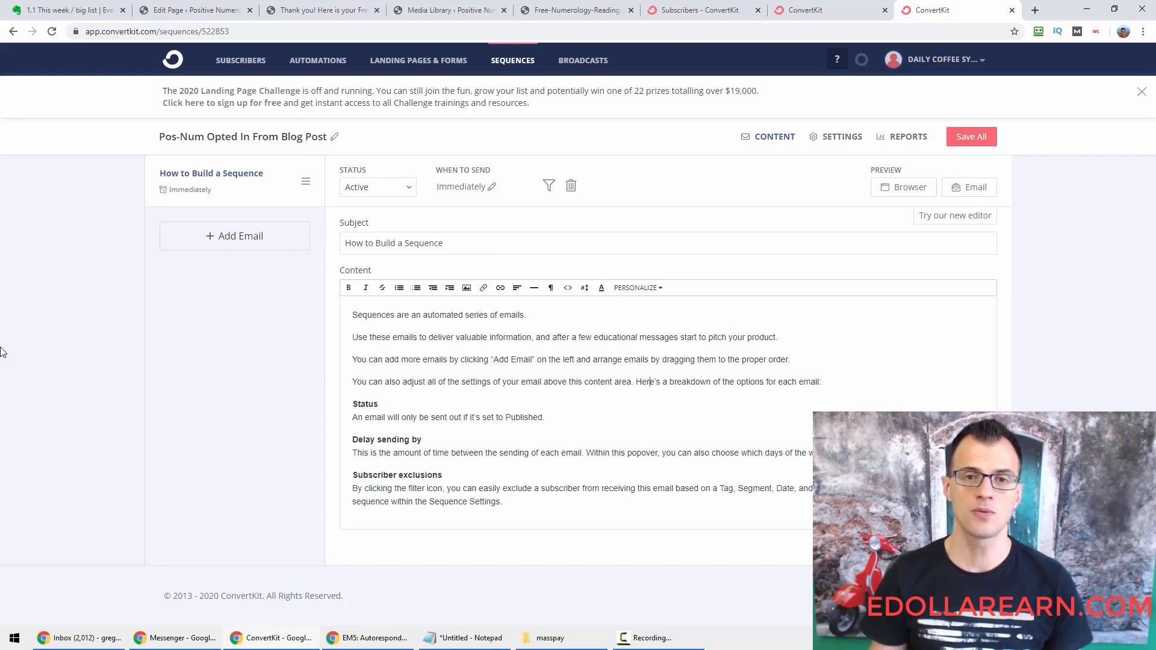
pyautogui.click(942, 217)
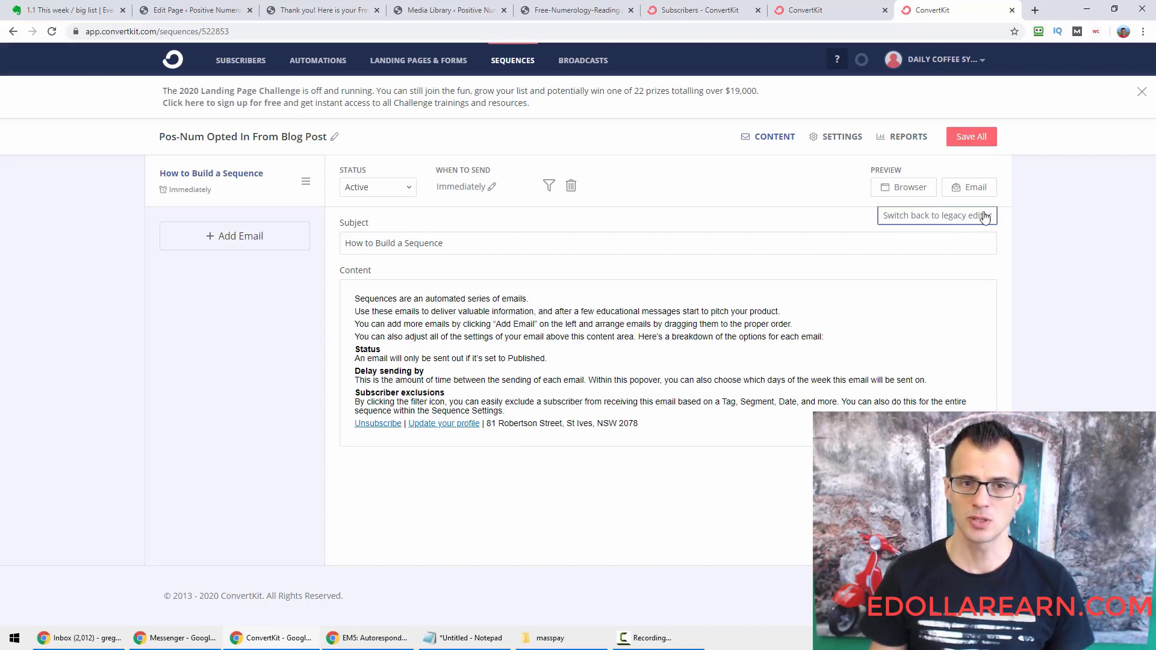
pyautogui.click(477, 245)
pyautogui.hotkey('ctrl', 'a')
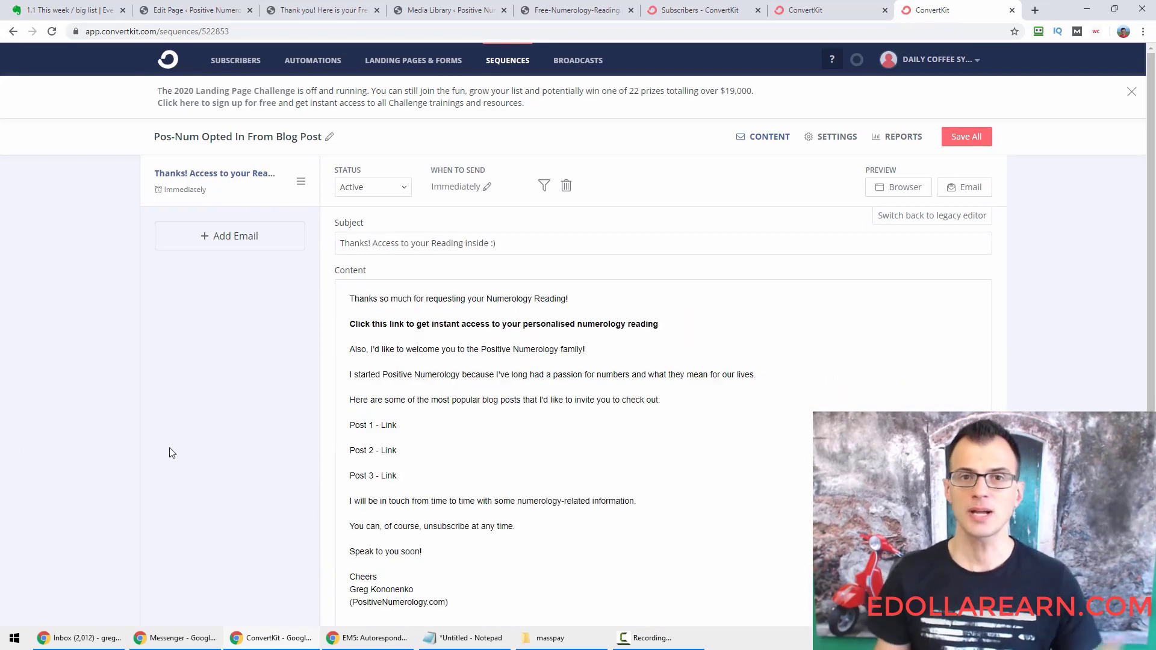
pyautogui.scroll(-2, 121, 456)
pyautogui.scroll(1, 136, 458)
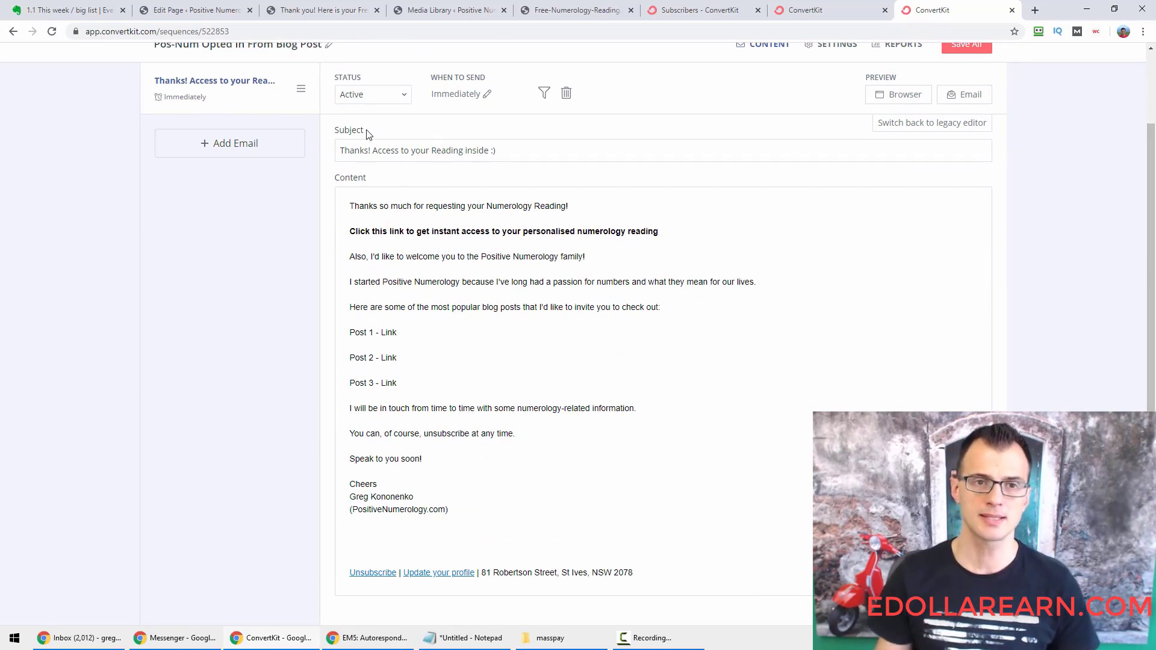
pyautogui.moveTo(594, 150); pyautogui.dragTo(315, 169)
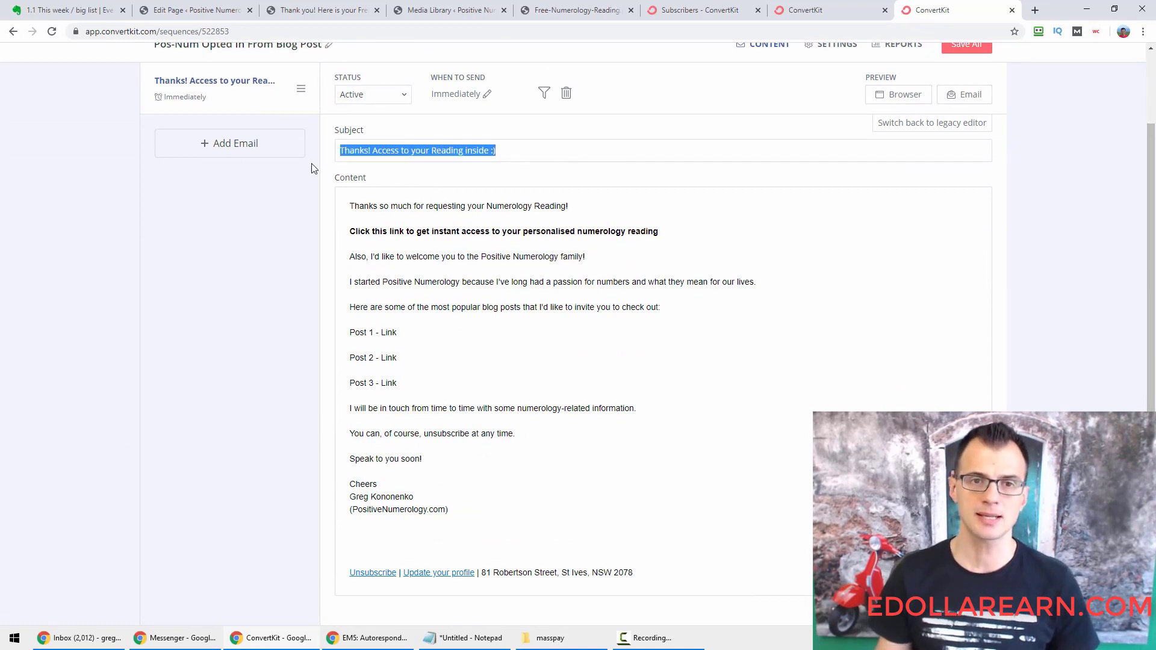
pyautogui.click(379, 355)
pyautogui.doubleClick(365, 207)
pyautogui.moveTo(365, 210); pyautogui.dragTo(588, 206)
pyautogui.click(588, 207)
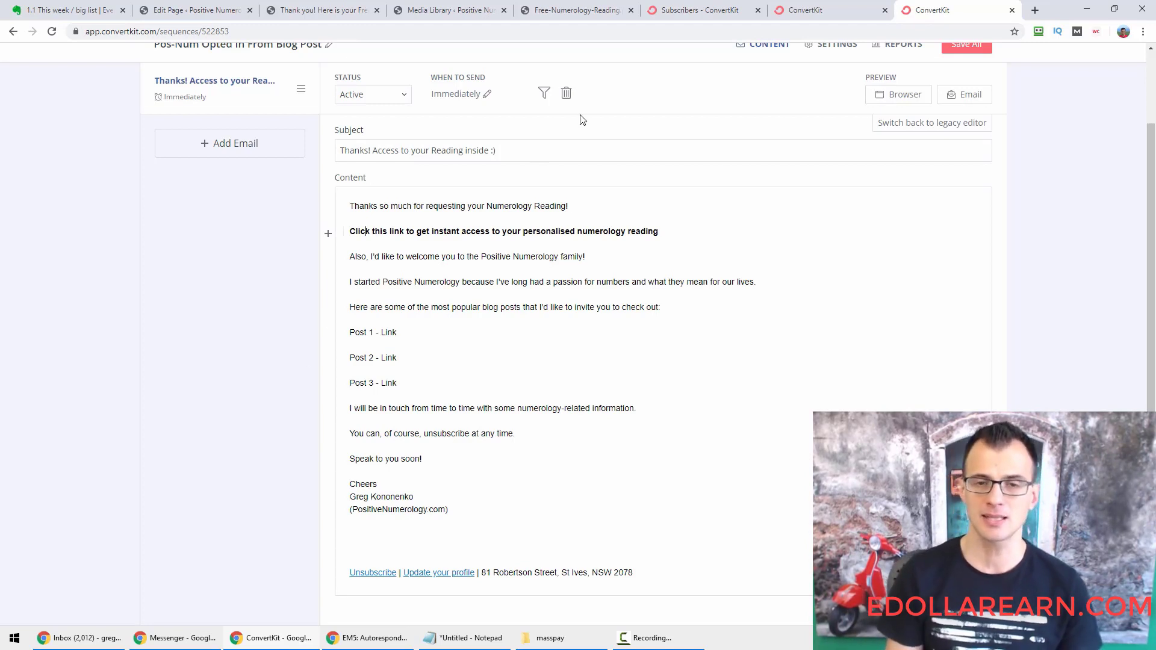
pyautogui.hotkey('shift', 'End')
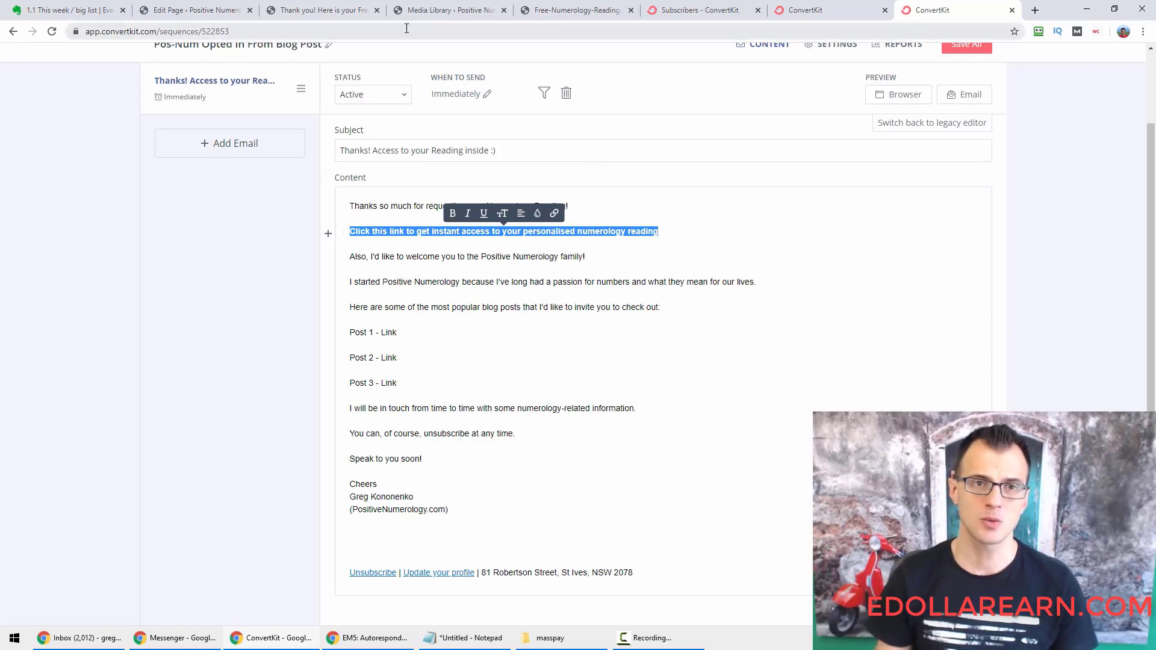
pyautogui.click(309, 12)
pyautogui.click(281, 35)
pyautogui.hotkey('ctrl', 'a')
pyautogui.click(967, 6)
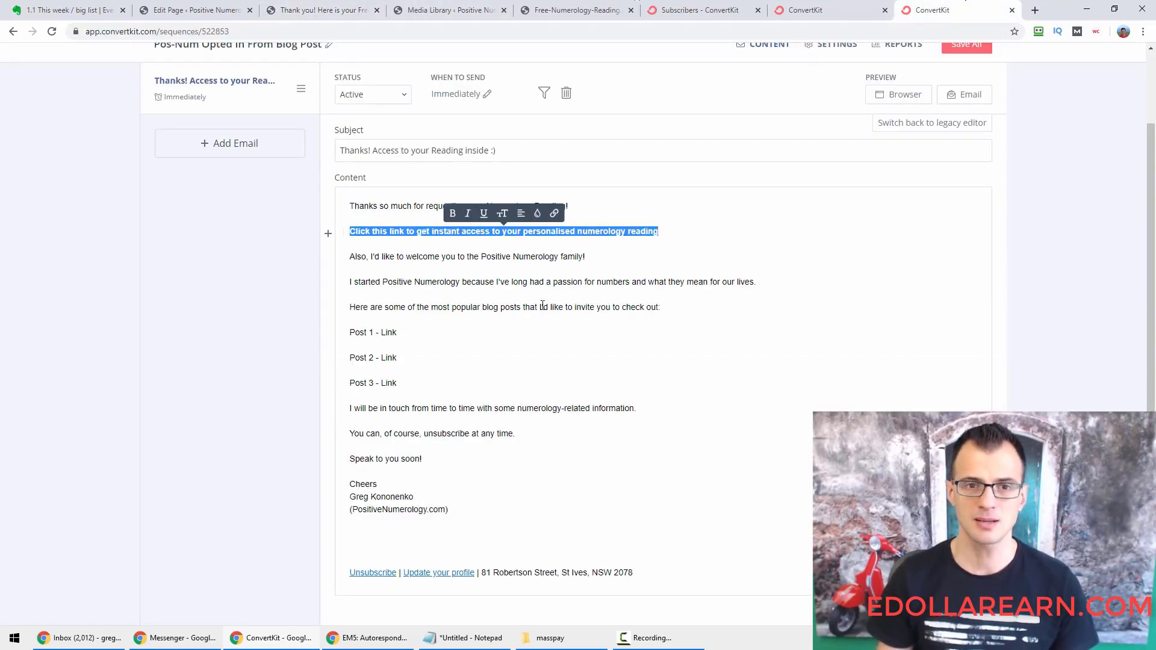
pyautogui.click(557, 217)
pyautogui.hotkey('ctrl', 'v')
pyautogui.click(501, 200)
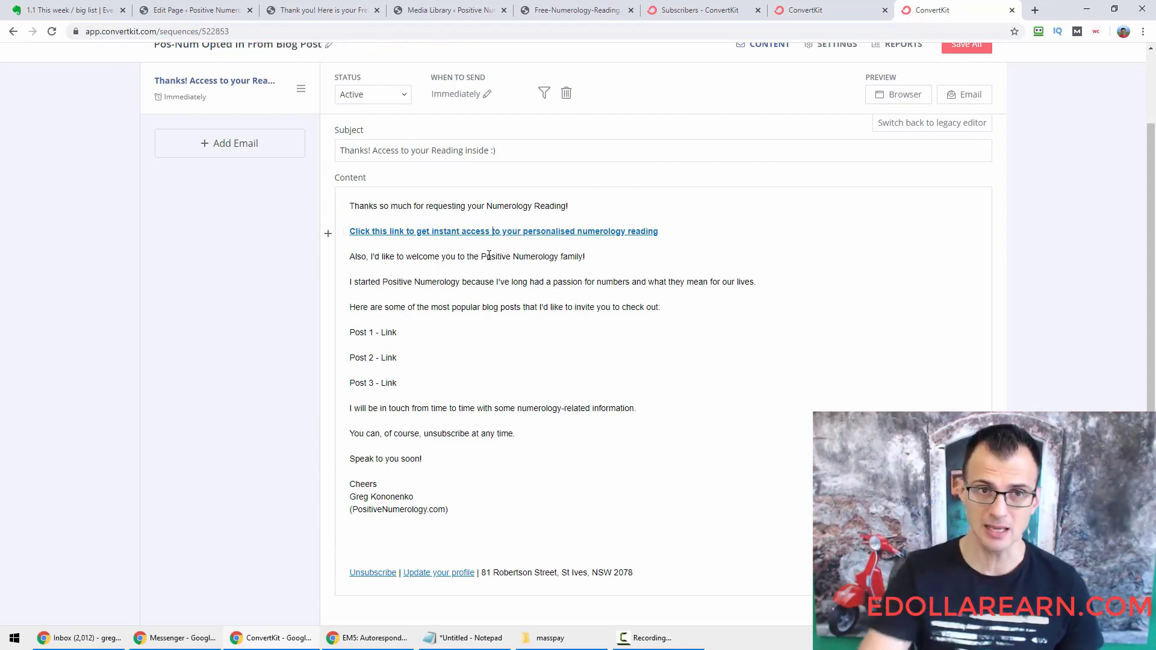
pyautogui.click(359, 6)
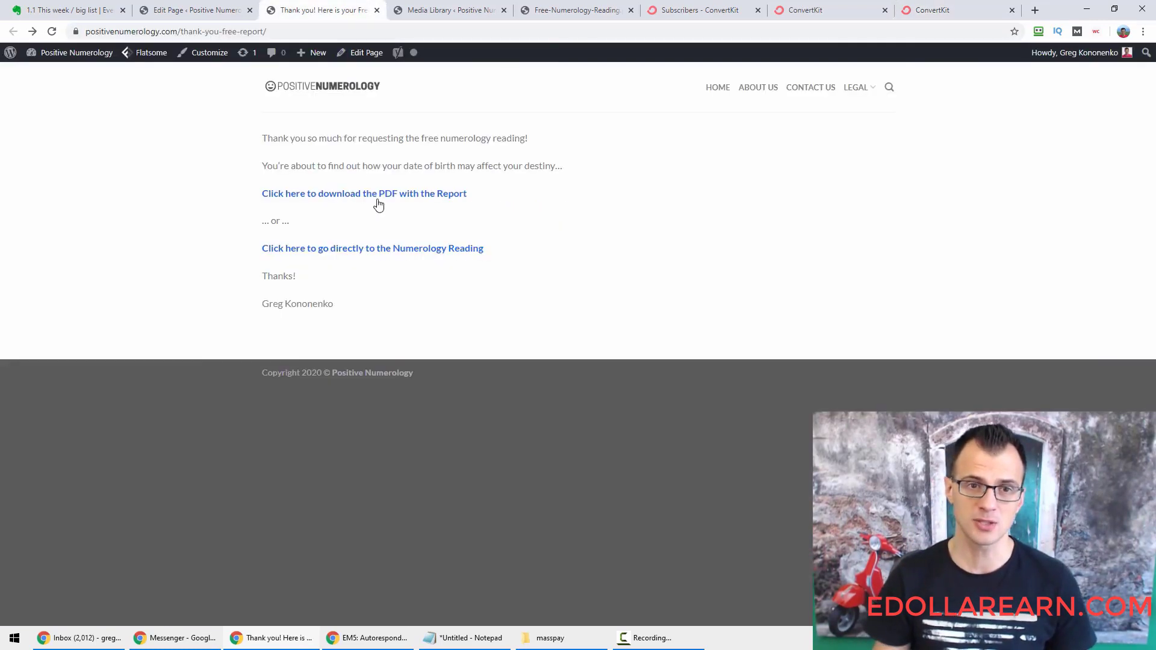
pyautogui.click(951, 8)
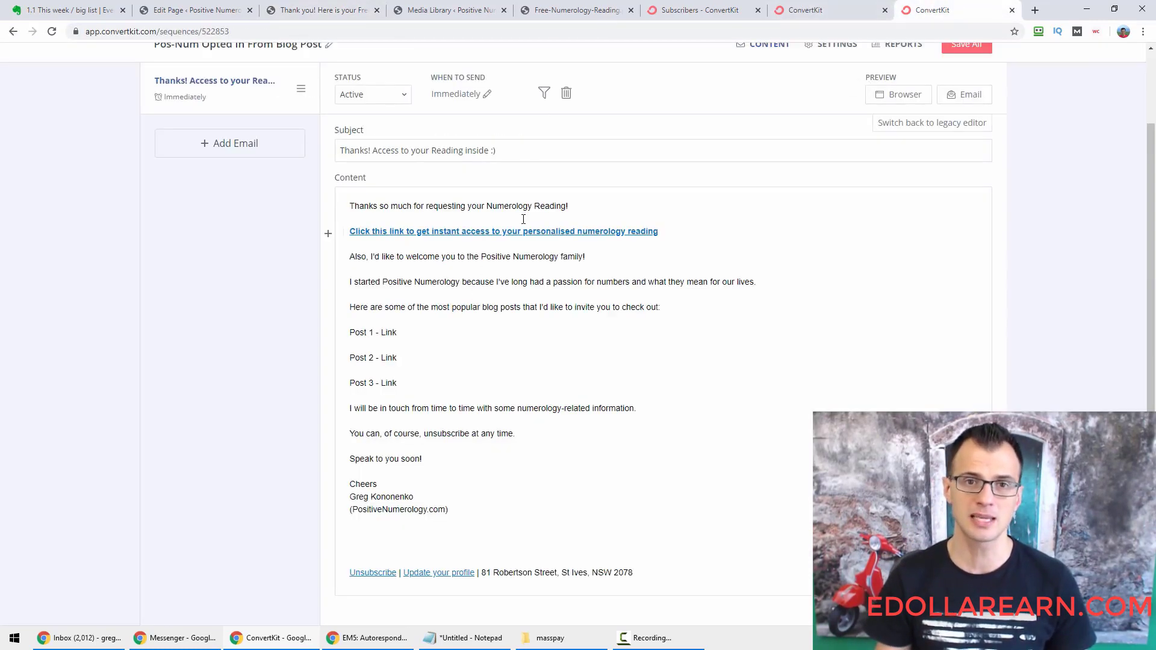
pyautogui.click(557, 7)
pyautogui.click(950, 9)
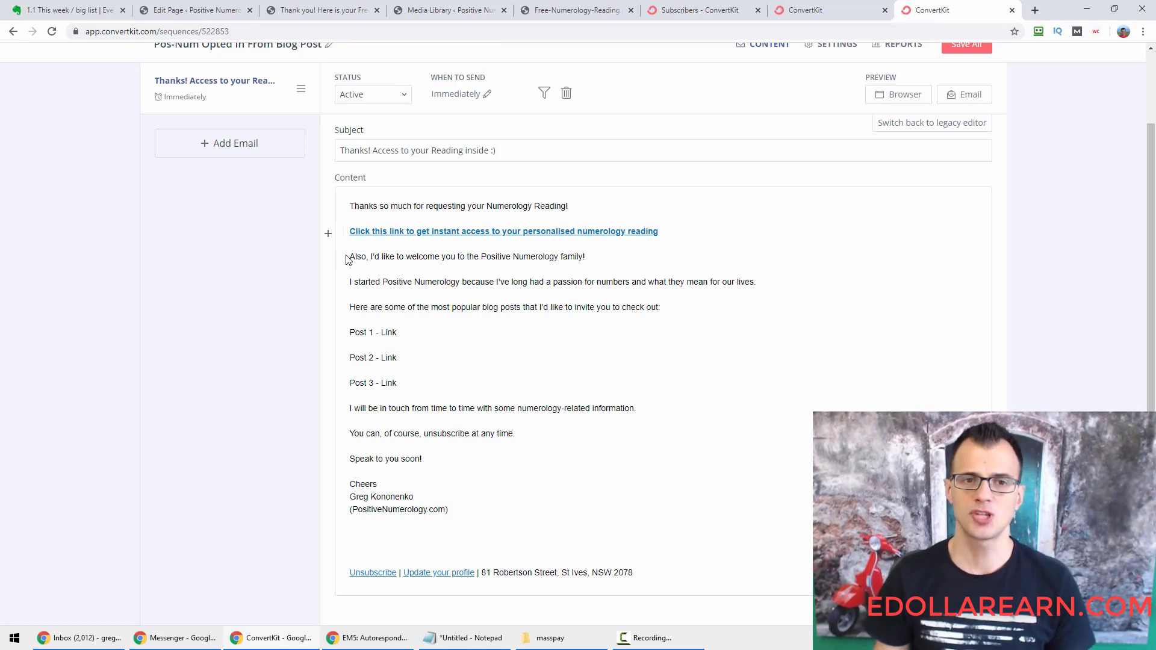
pyautogui.moveTo(350, 256); pyautogui.dragTo(454, 387)
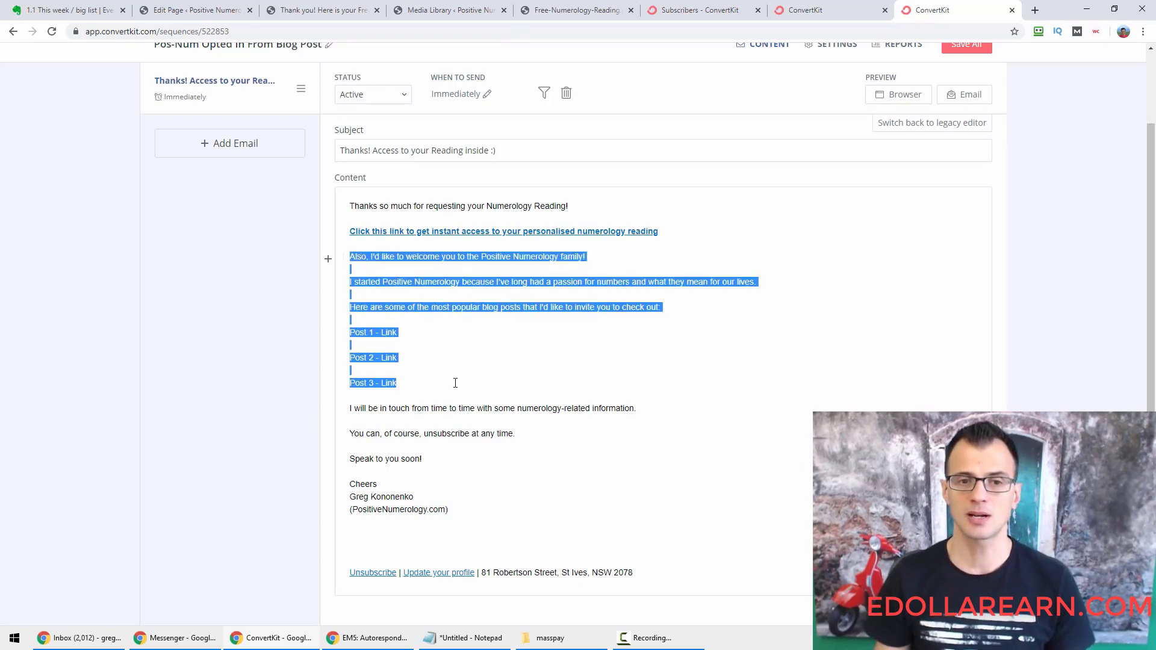
pyautogui.click(511, 392)
pyautogui.scroll(2, 514, 395)
pyautogui.scroll(-2, 514, 394)
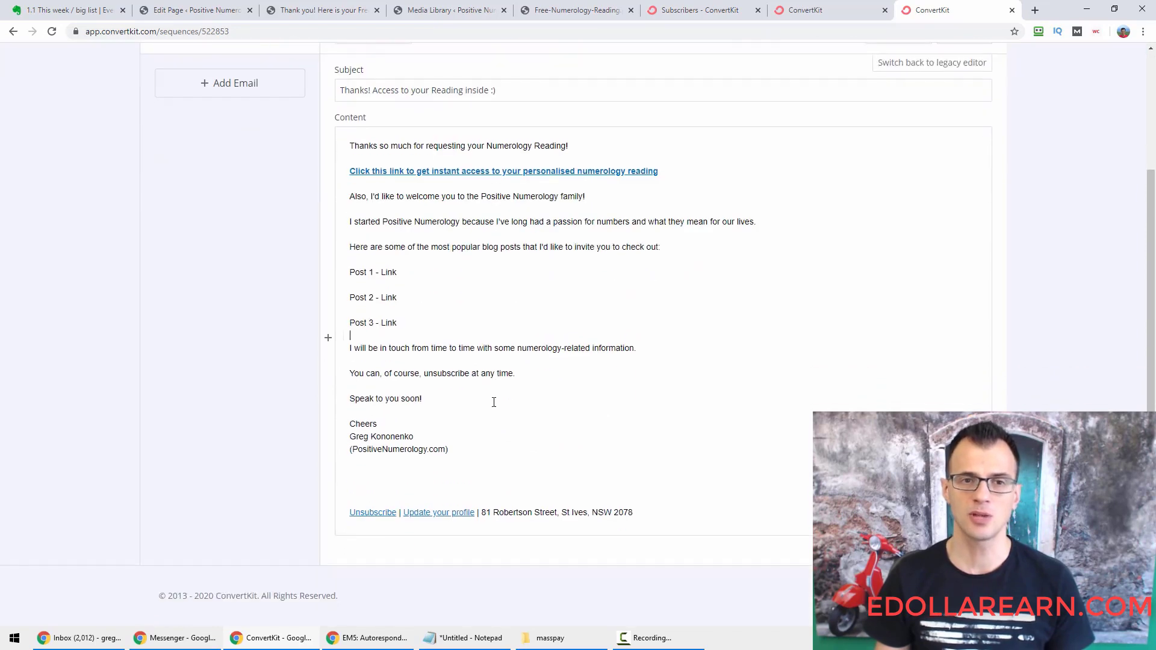
pyautogui.click(473, 282)
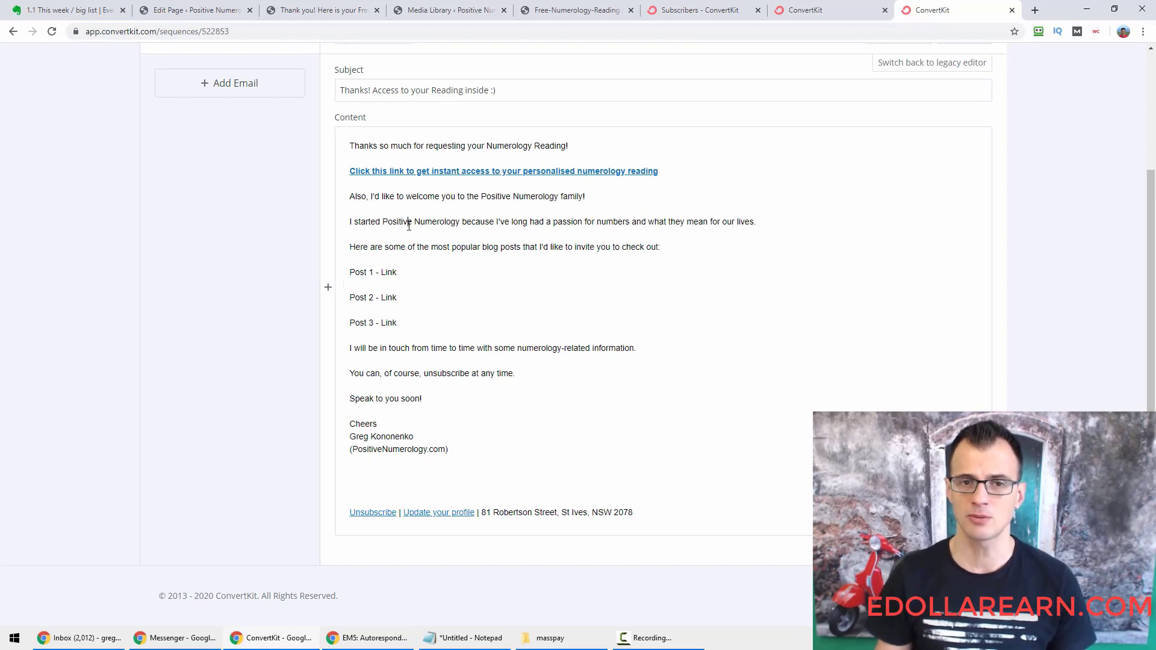
pyautogui.moveTo(431, 224); pyautogui.dragTo(571, 223)
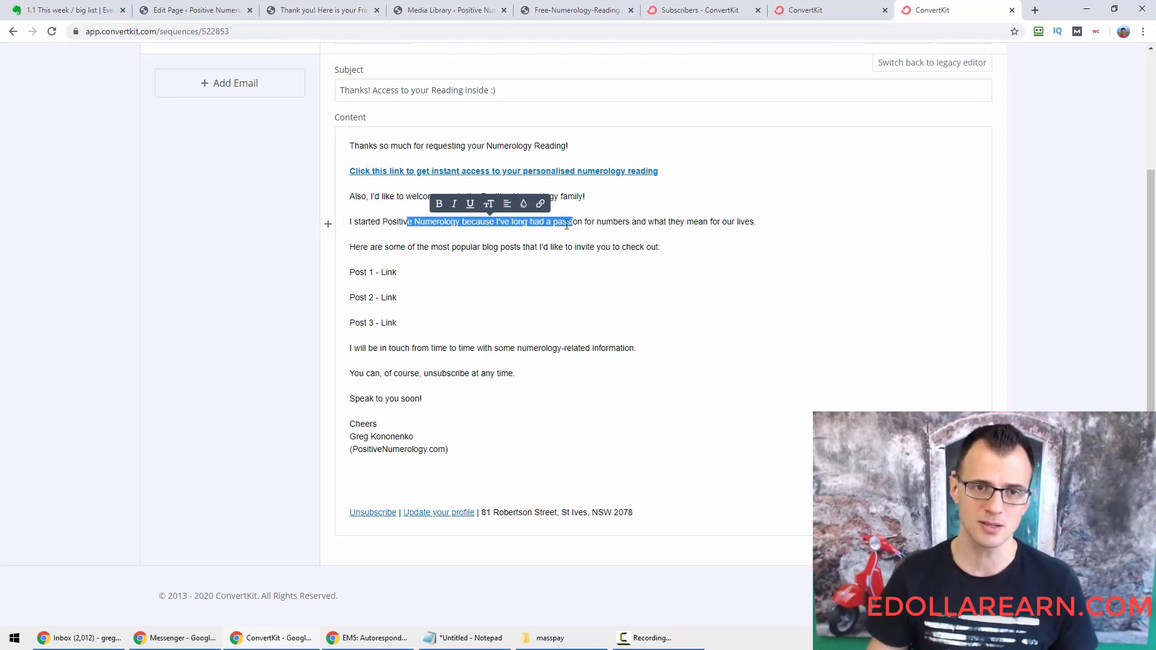
pyautogui.click(511, 247)
pyautogui.doubleClick(360, 248)
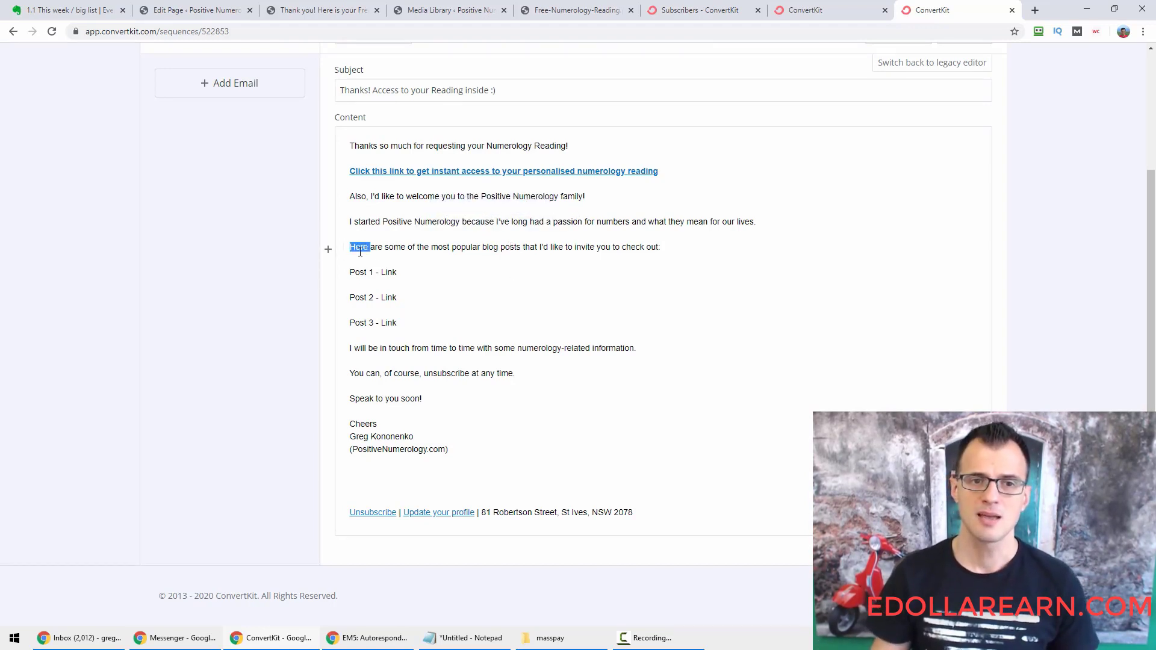
pyautogui.click(368, 247)
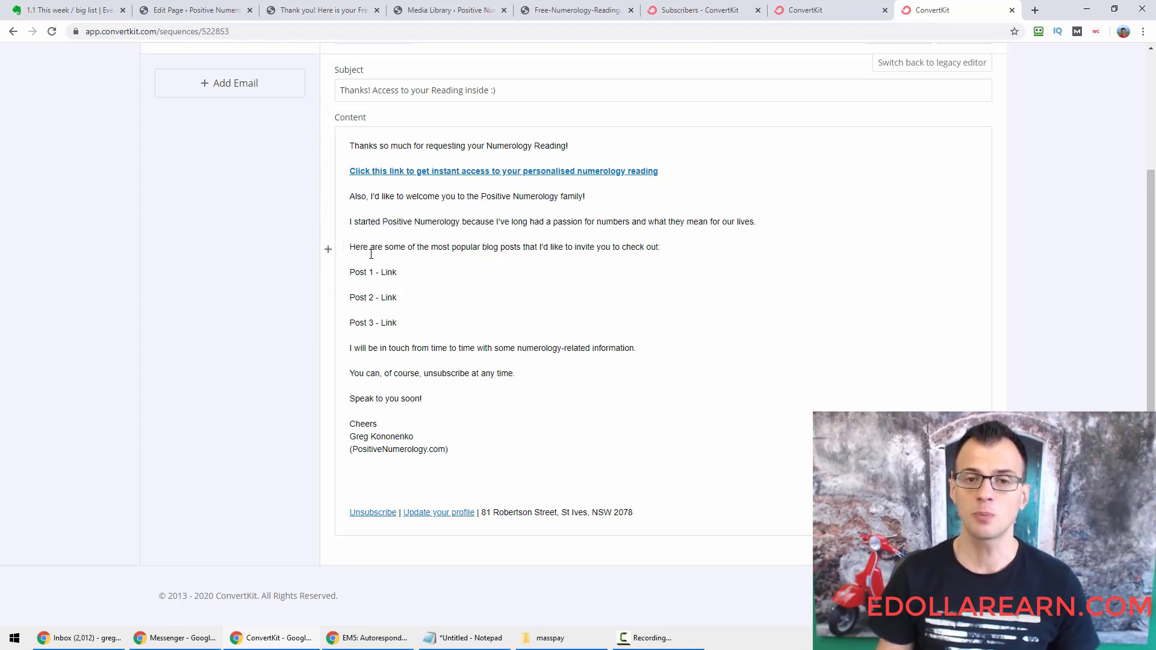
pyautogui.moveTo(398, 272); pyautogui.dragTo(350, 272)
pyautogui.click(349, 333)
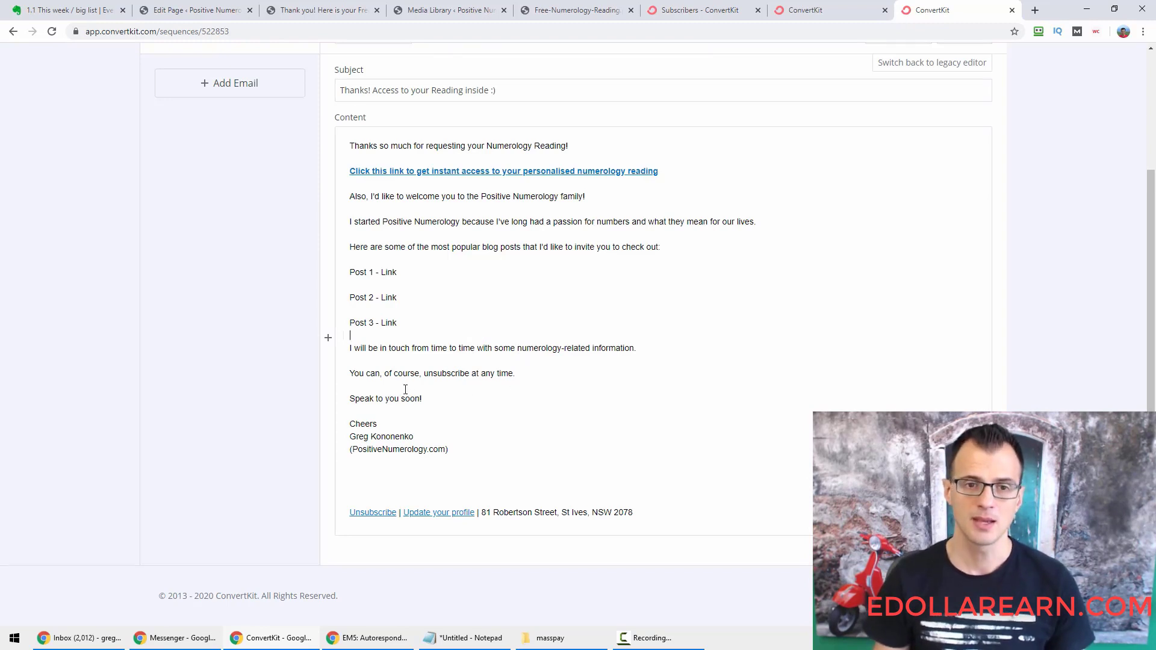
pyautogui.doubleClick(353, 349)
pyautogui.moveTo(354, 350); pyautogui.dragTo(409, 349)
pyautogui.click(408, 349)
pyautogui.moveTo(519, 371); pyautogui.dragTo(349, 343)
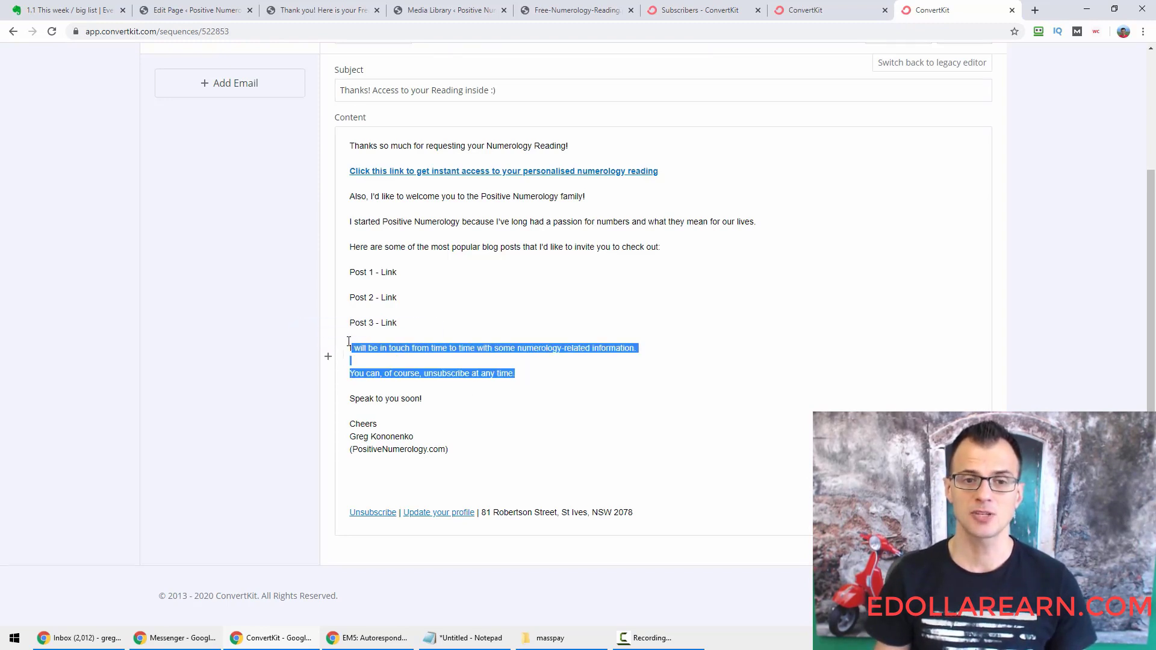
pyautogui.click(455, 365)
pyautogui.doubleClick(524, 348)
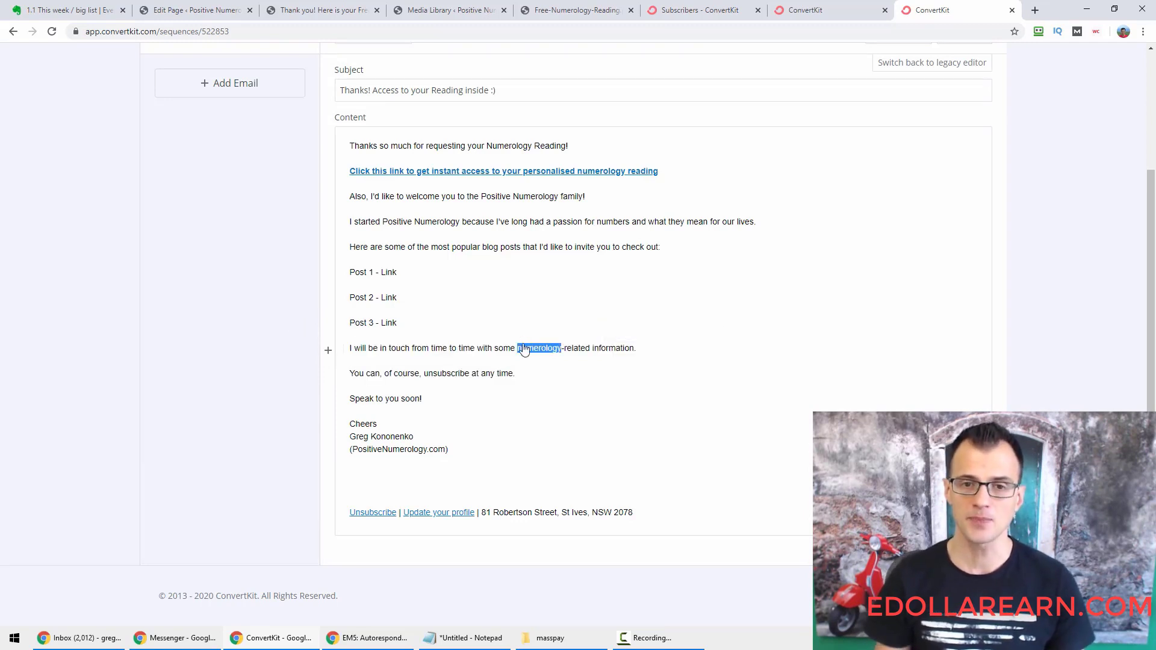
pyautogui.moveTo(523, 345); pyautogui.dragTo(572, 344)
pyautogui.click(571, 344)
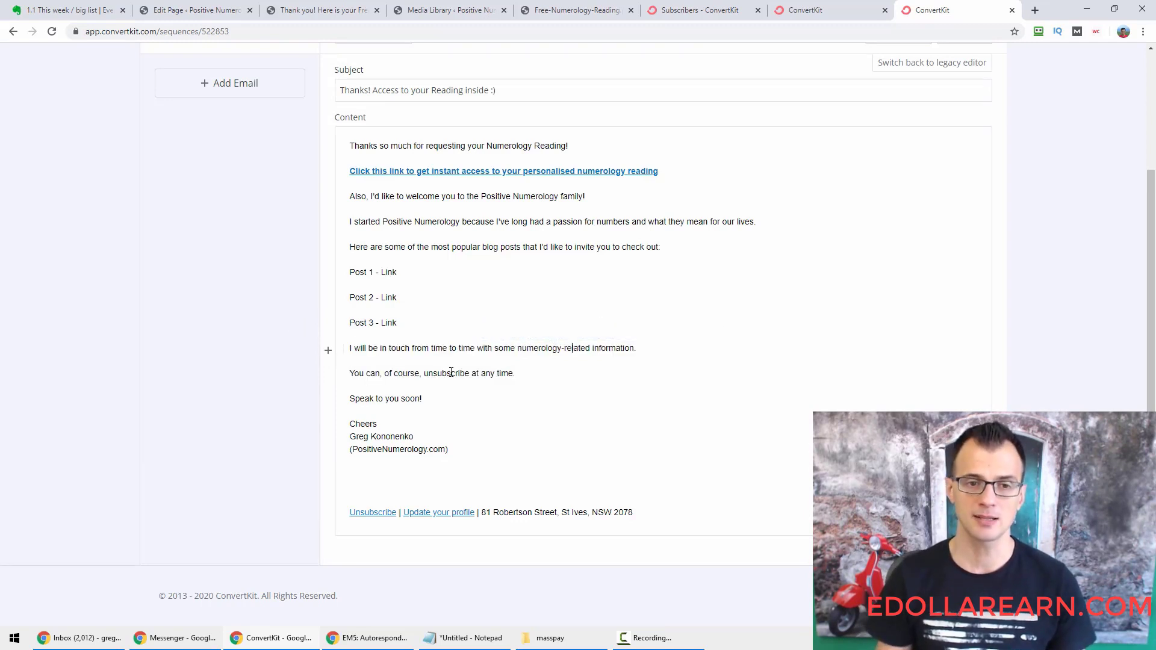
pyautogui.moveTo(369, 374); pyautogui.dragTo(450, 449)
pyautogui.click(449, 449)
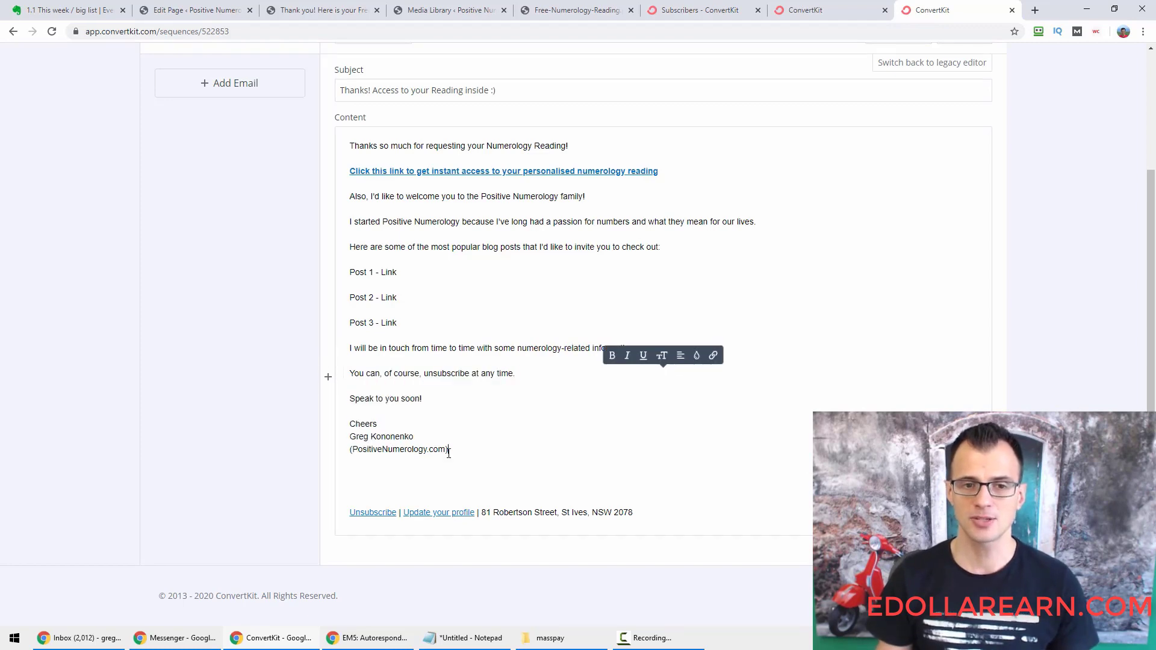
pyautogui.scroll(2, 67, 446)
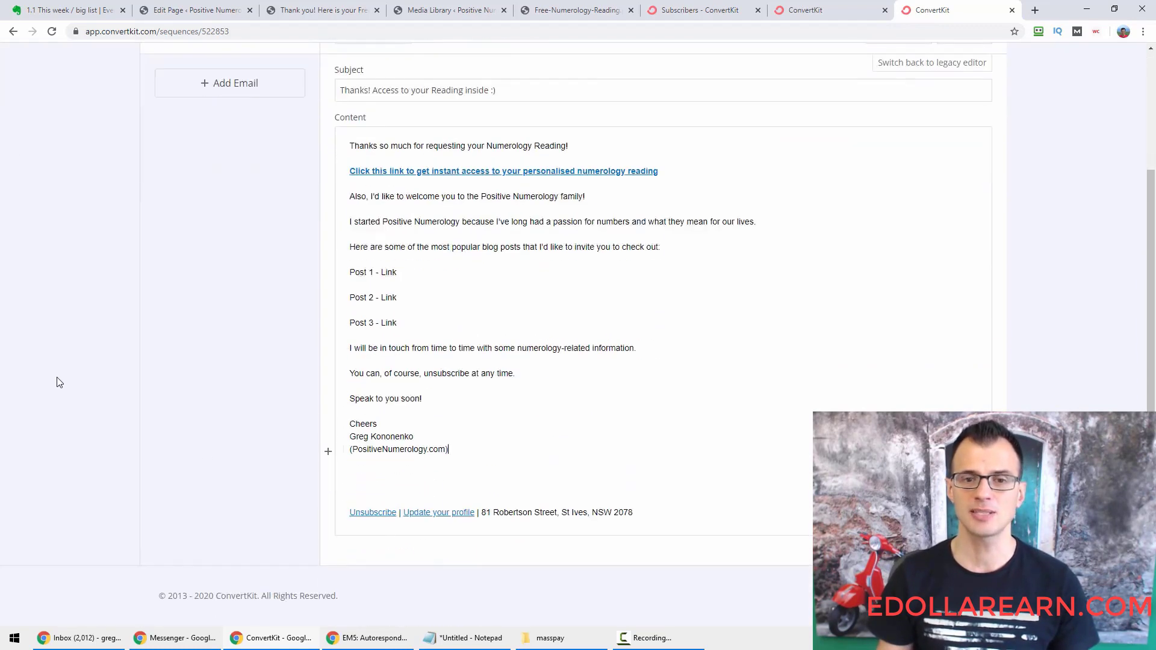
pyautogui.scroll(-2, 53, 386)
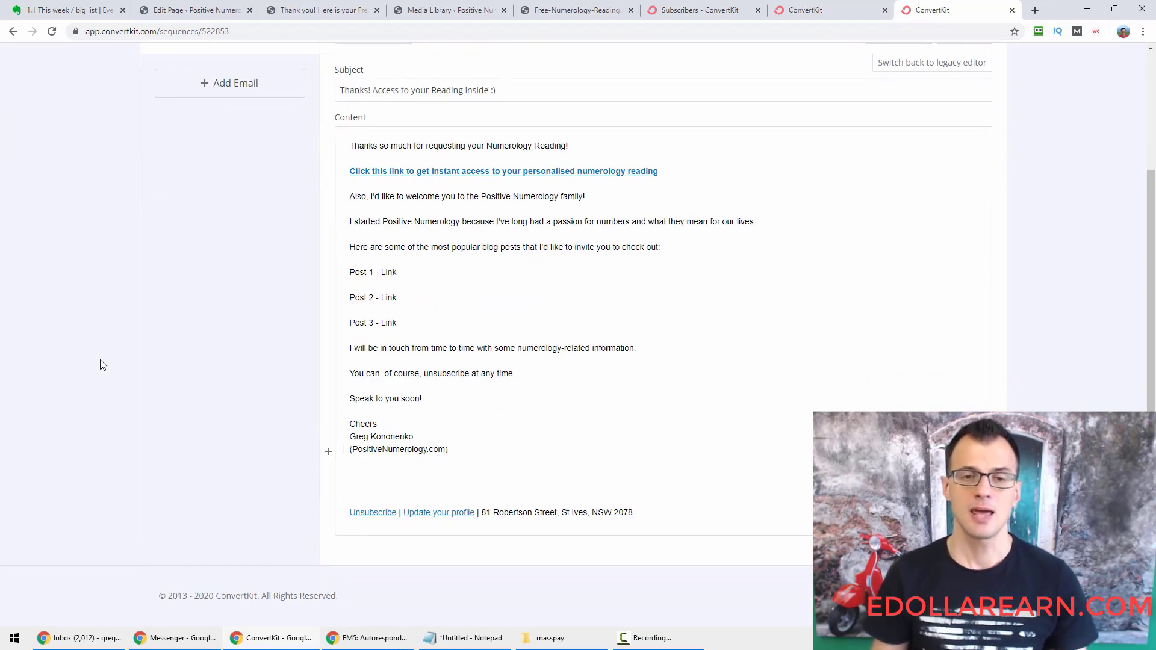
pyautogui.scroll(1, 117, 384)
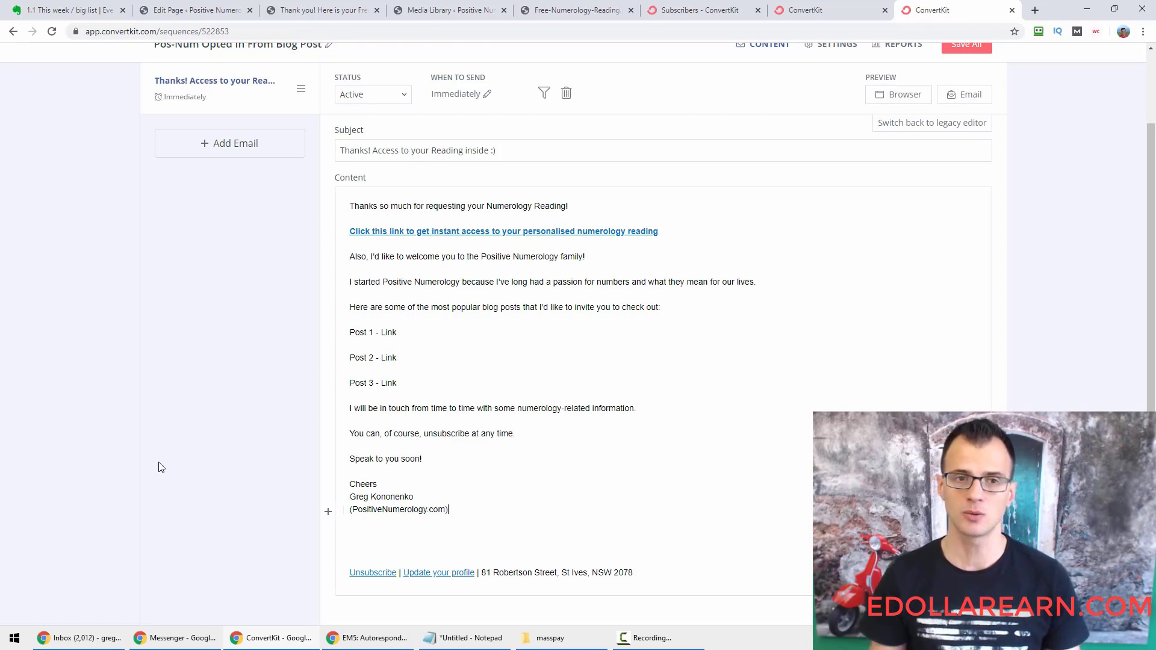
# Save all sequence changes and check the email preview popover.
pyautogui.scroll(2, 519, 462)
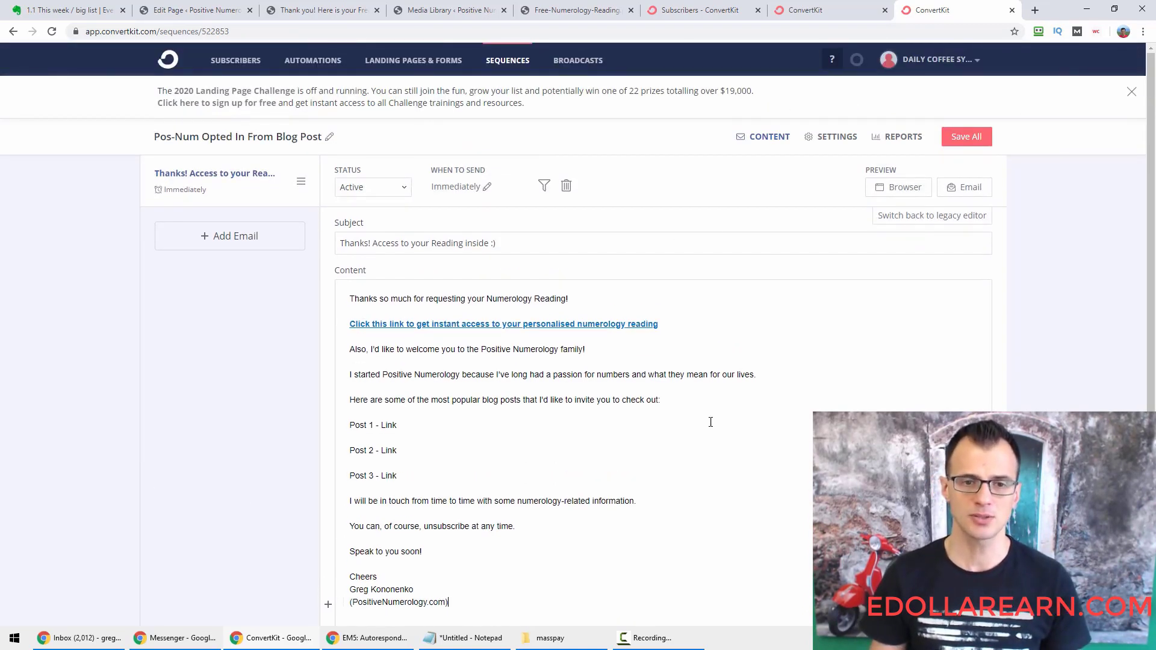
pyautogui.scroll(-1, 735, 422)
pyautogui.click(967, 83)
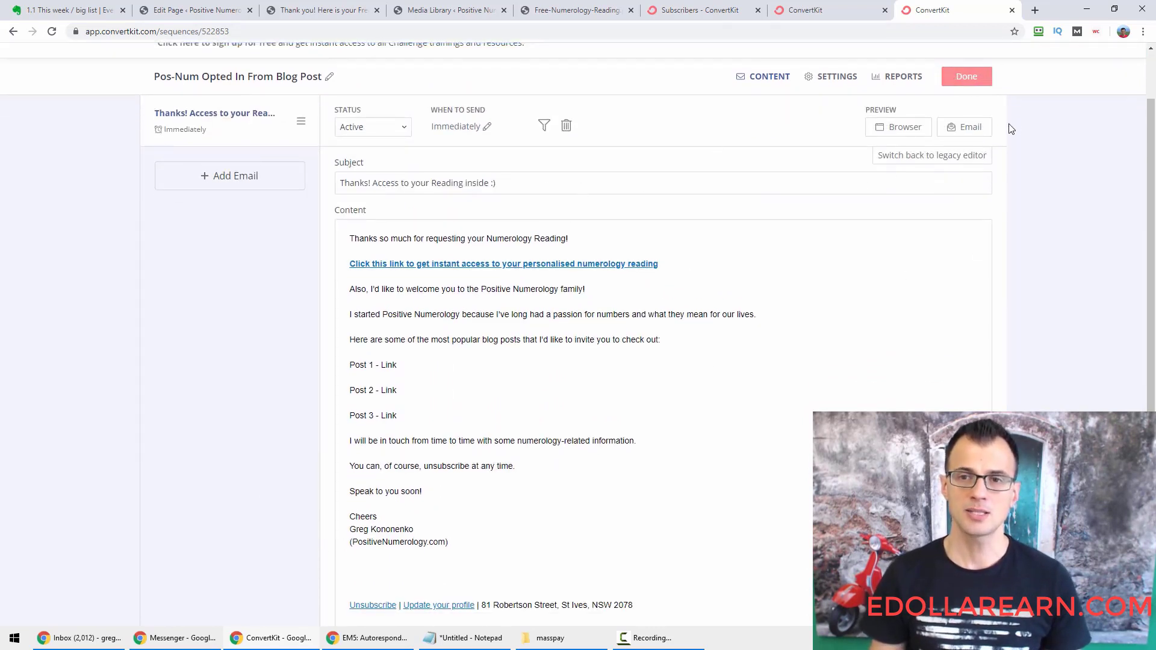
pyautogui.click(968, 132)
pyautogui.click(968, 131)
pyautogui.click(972, 129)
pyautogui.click(974, 132)
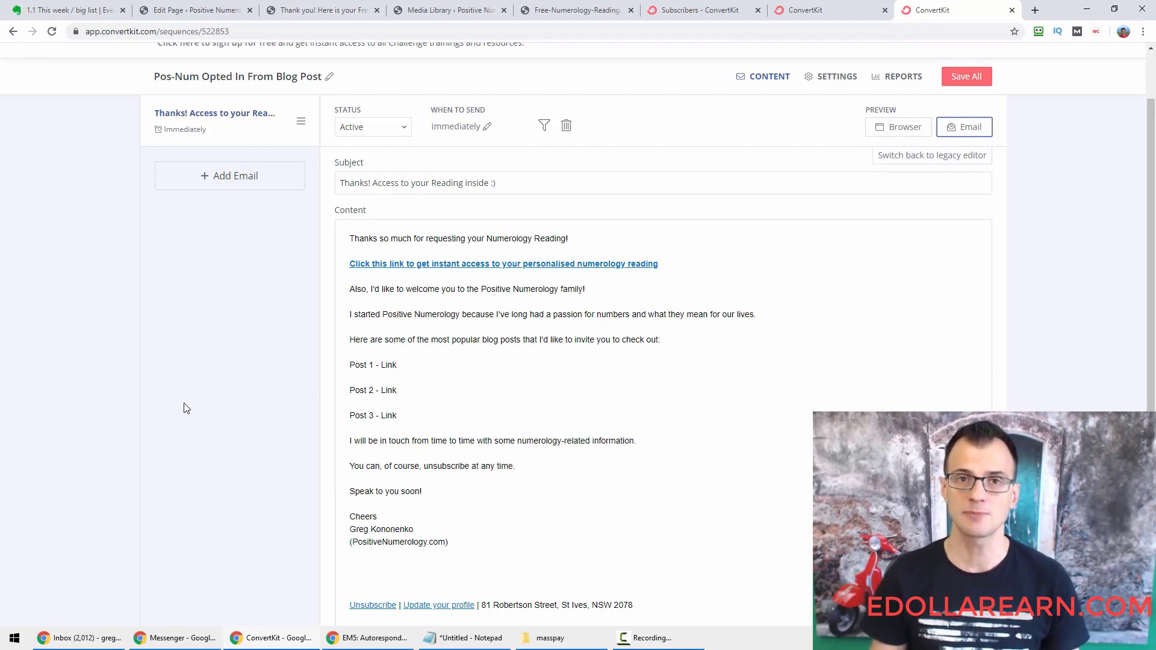
# Review the welcome email body text and save all changes again.
pyautogui.click(411, 348)
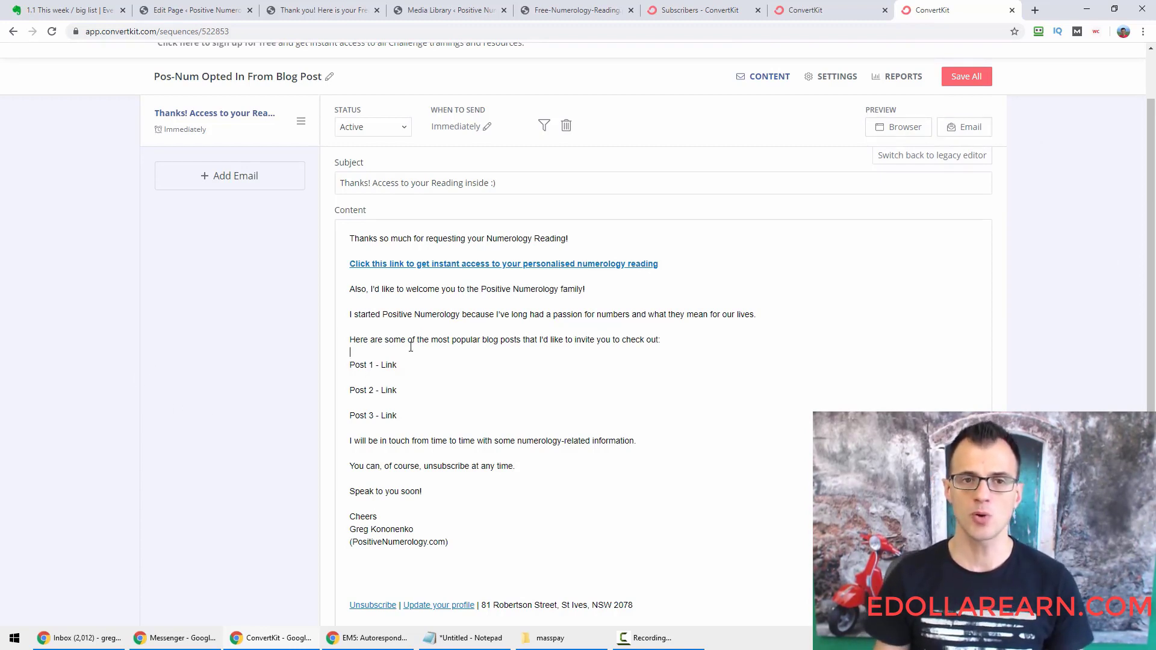
pyautogui.moveTo(531, 553)
pyautogui.mouseDown()
pyautogui.moveTo(385, 398)
pyautogui.moveTo(349, 231)
pyautogui.moveTo(477, 540)
pyautogui.mouseUp()
pyautogui.doubleClick(359, 241)
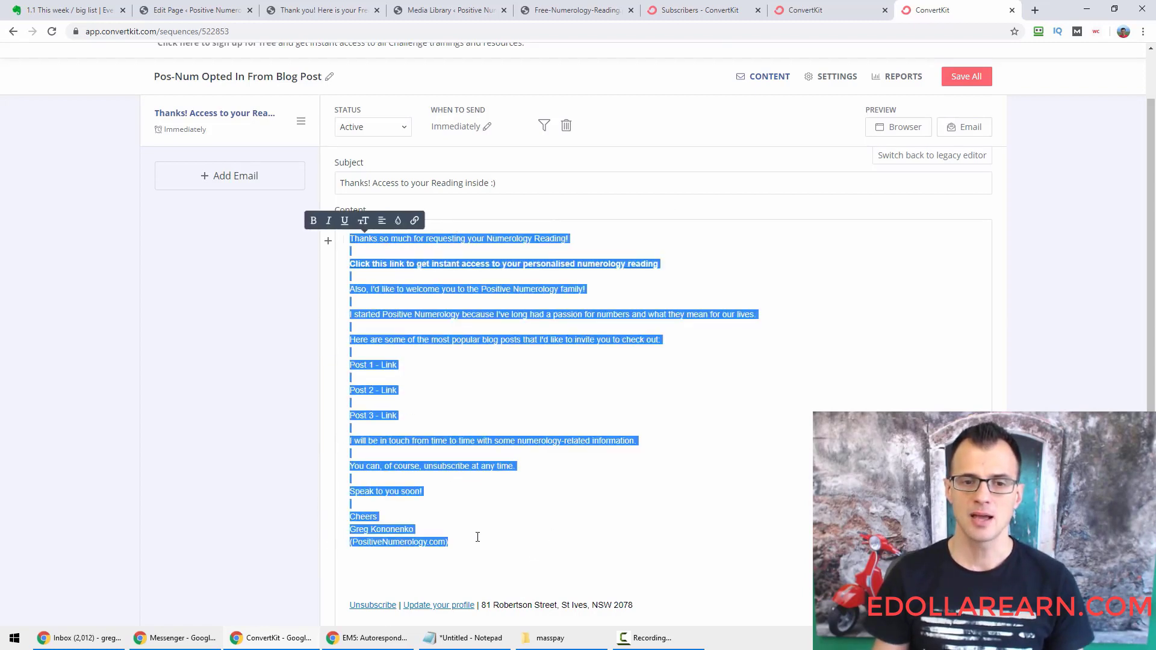
pyautogui.click(490, 542)
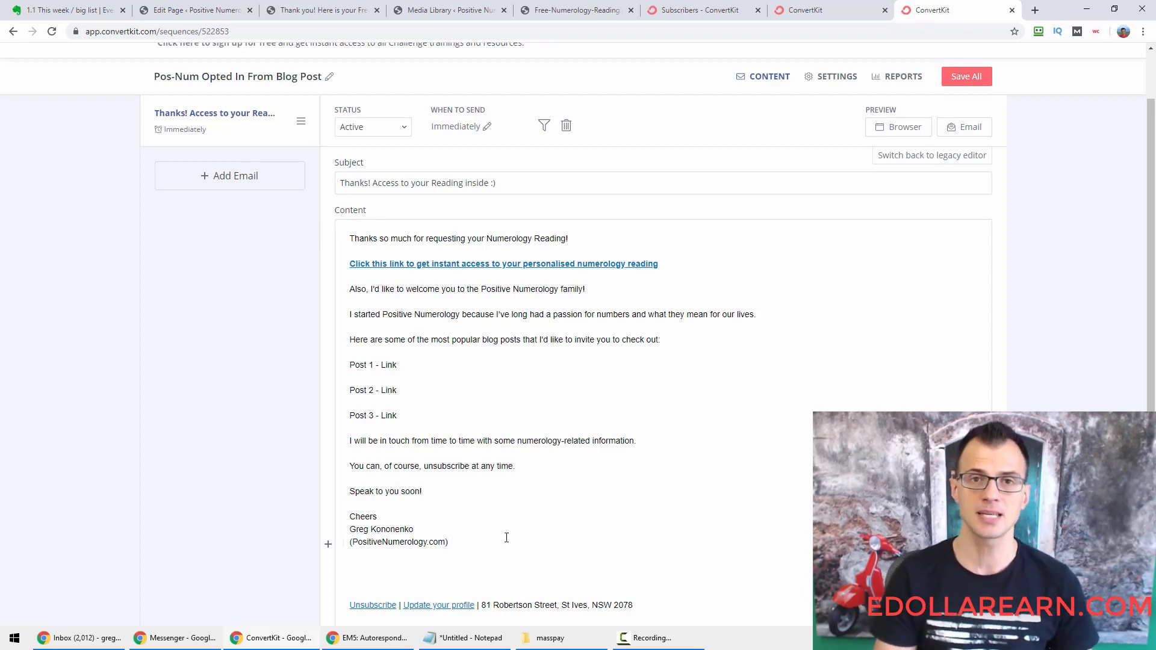
pyautogui.scroll(1, 943, 279)
pyautogui.click(973, 135)
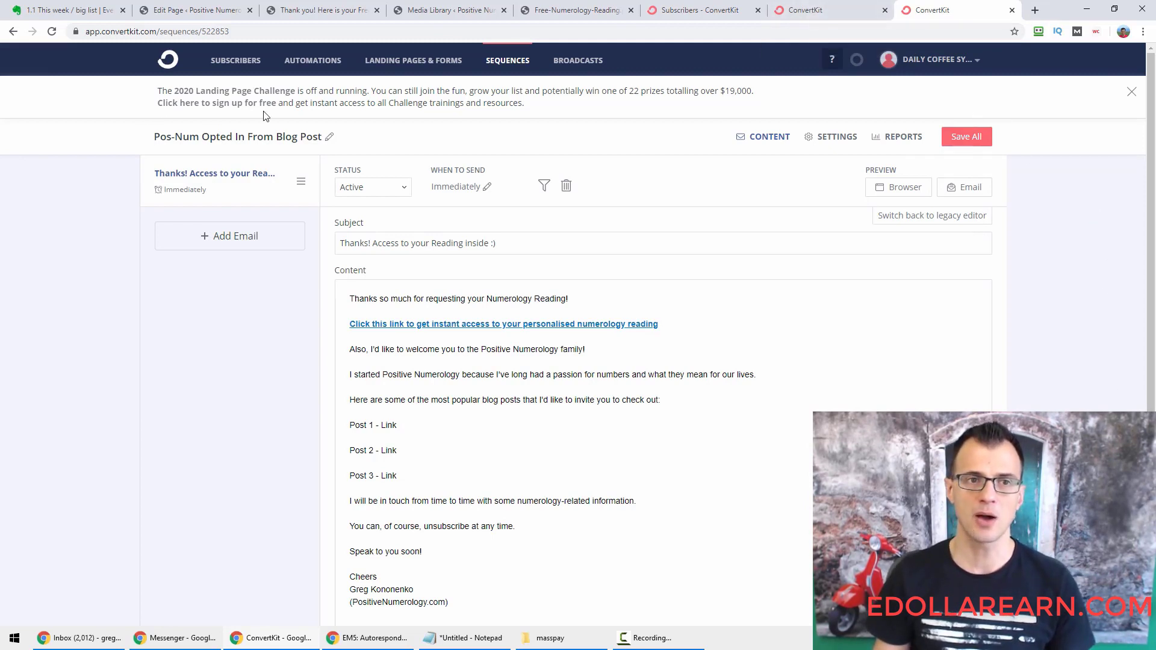
# Scroll through the sequence's SETTINGS tab, then return to the automation rule browser tab.
pyautogui.click(834, 140)
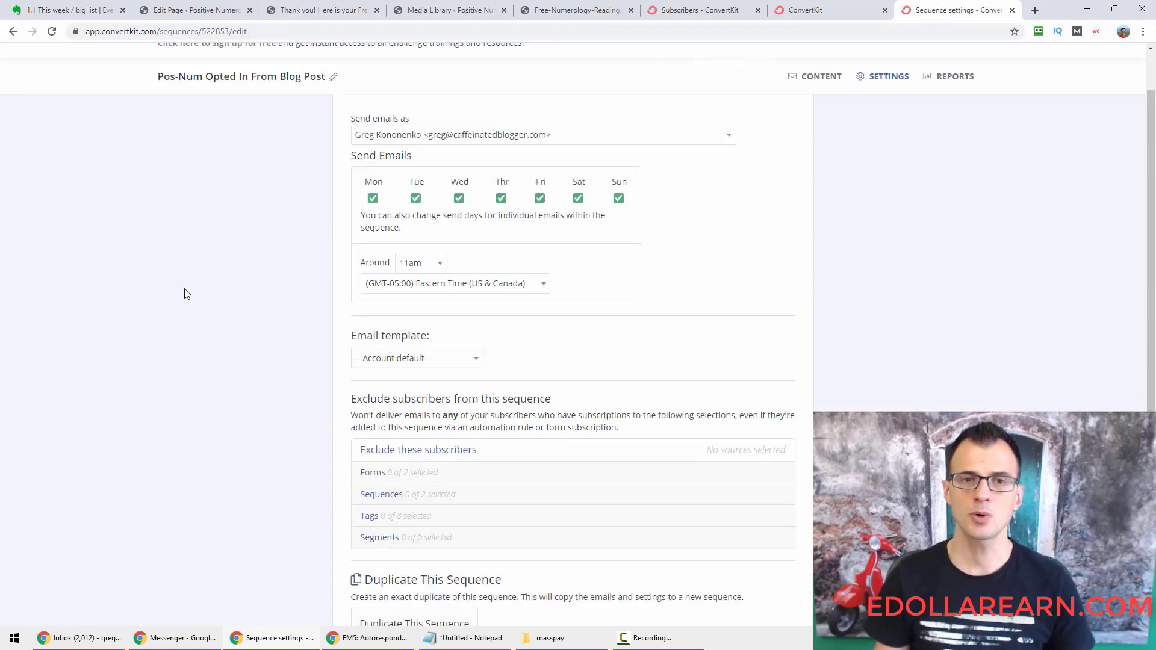
pyautogui.scroll(-1, 217, 235)
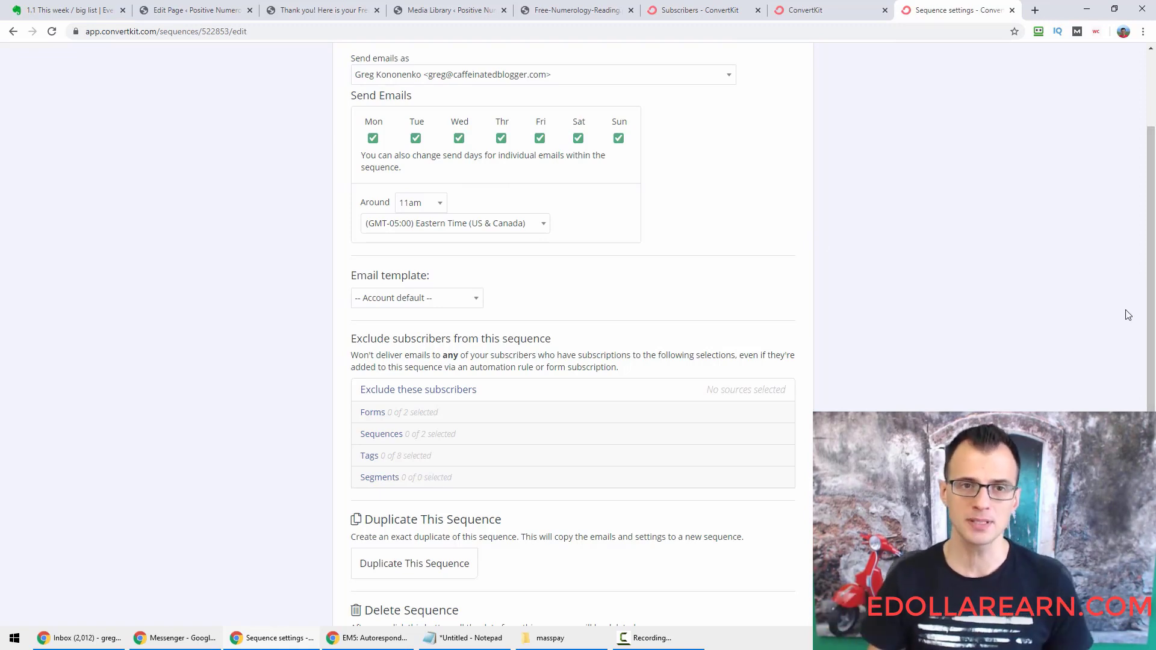
pyautogui.scroll(1, 957, 368)
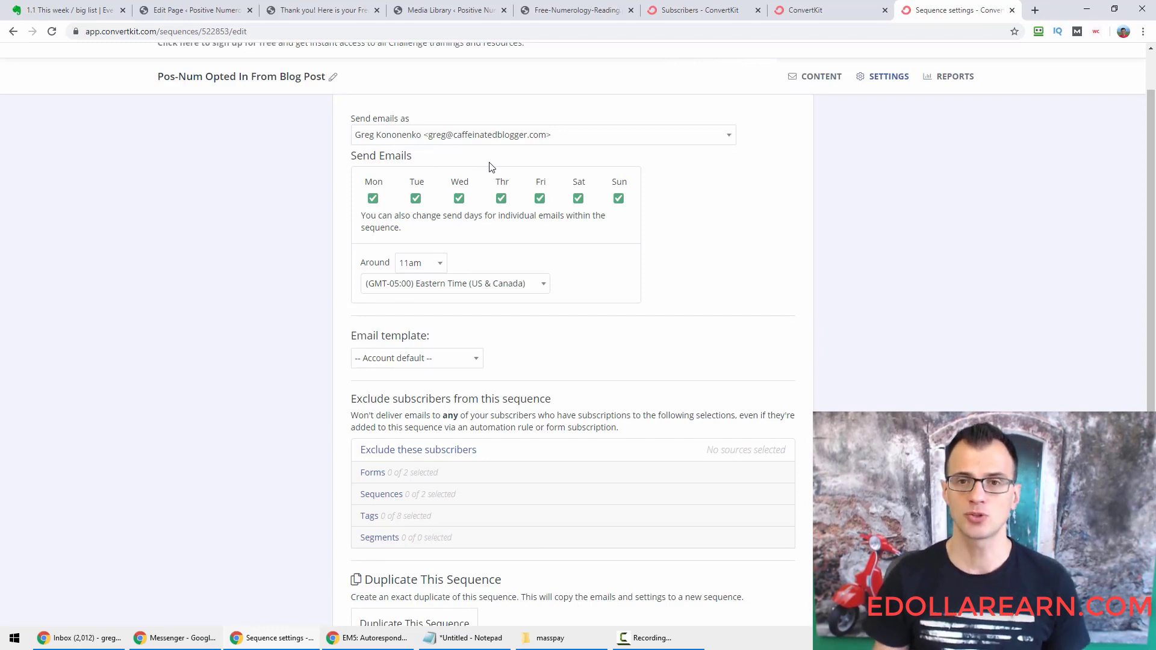
pyautogui.scroll(1, 905, 227)
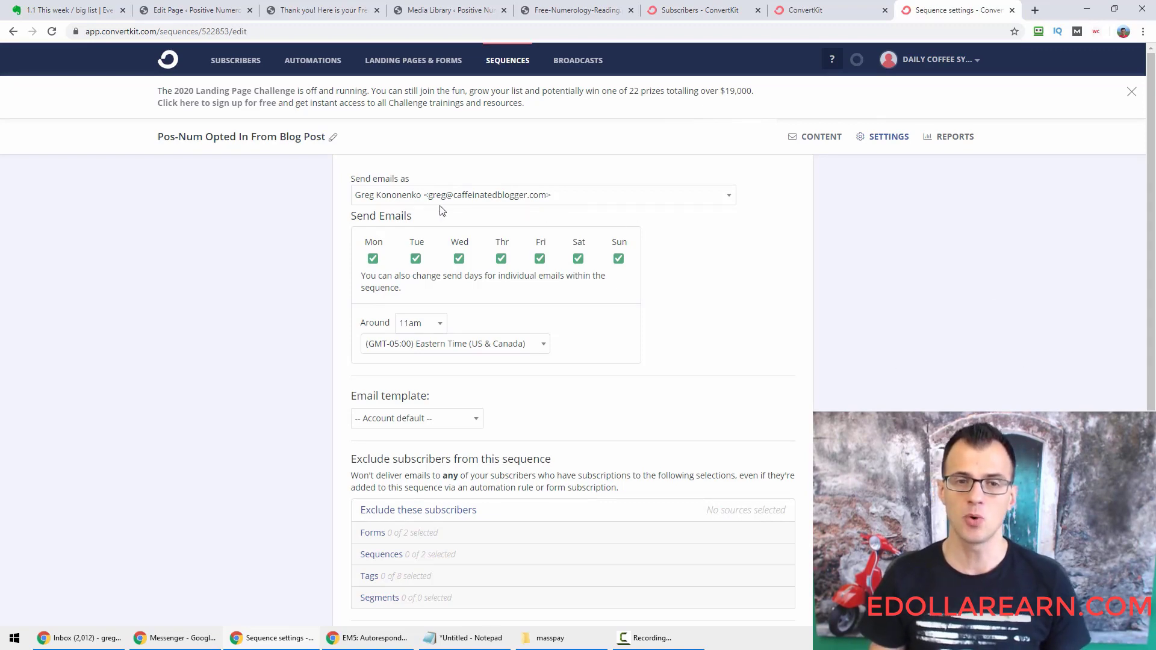
pyautogui.scroll(-3, 939, 291)
pyautogui.scroll(2, 722, 175)
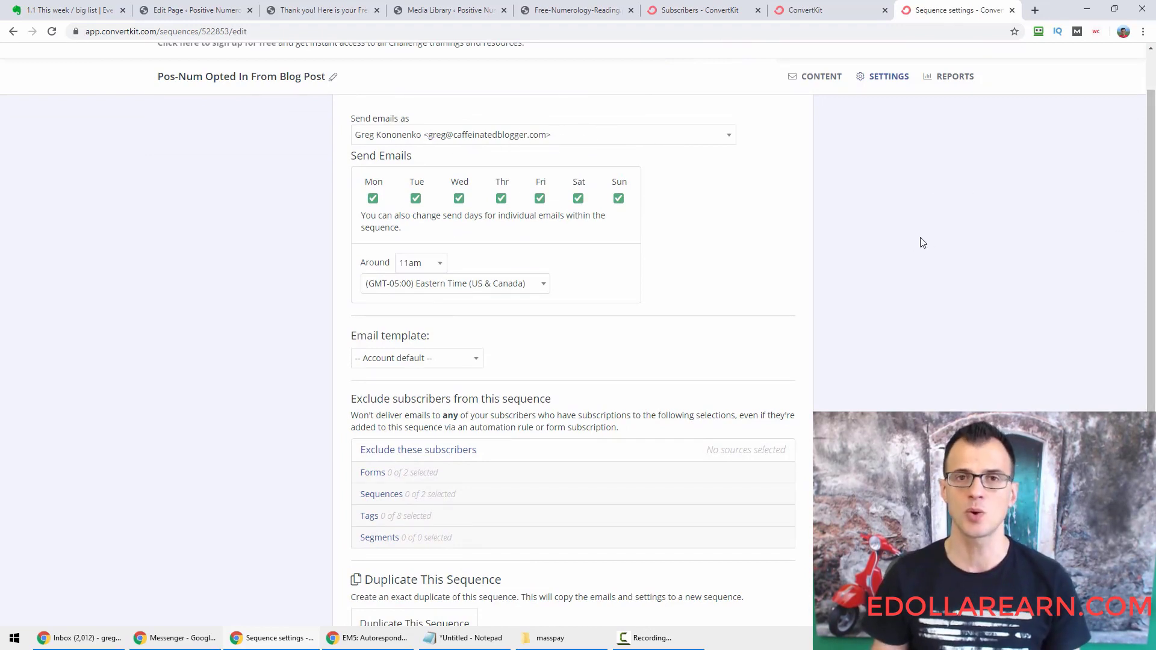
pyautogui.scroll(-3, 921, 247)
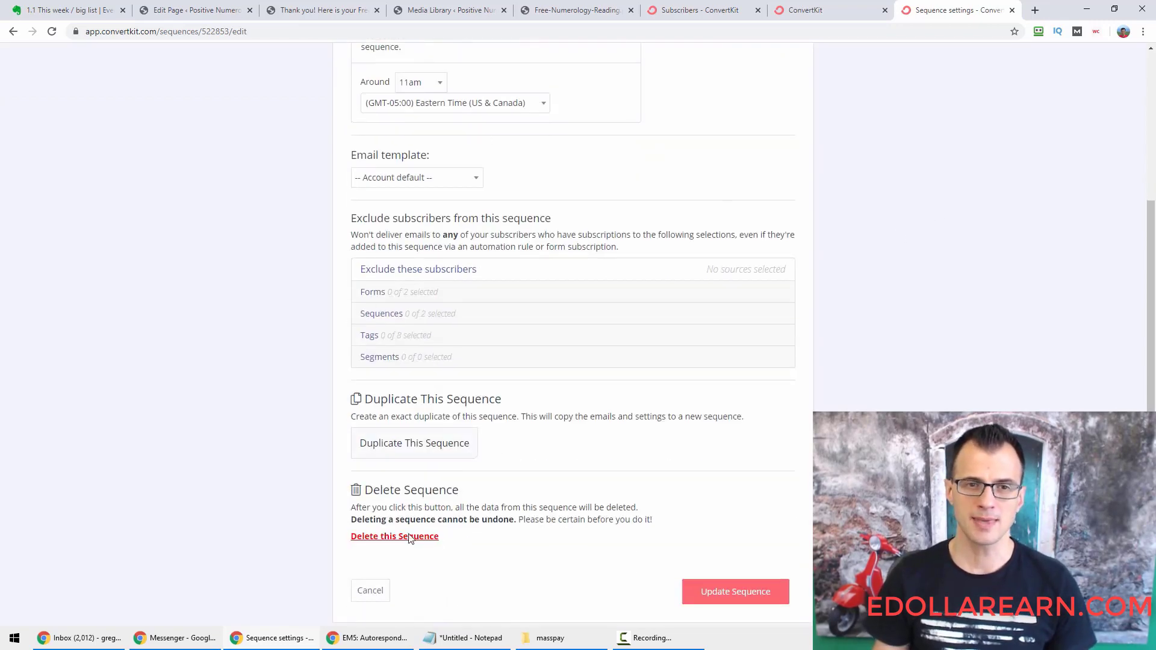
pyautogui.scroll(4, 735, 413)
pyautogui.scroll(-5, 833, 379)
pyautogui.scroll(5, 662, 335)
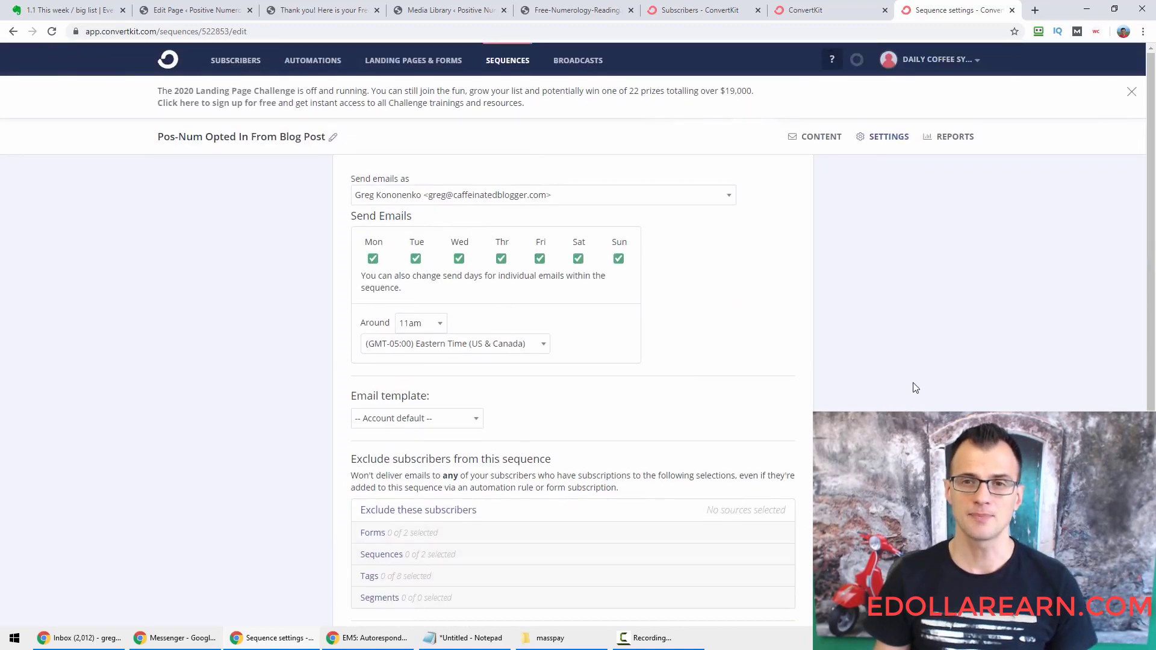
pyautogui.click(810, 10)
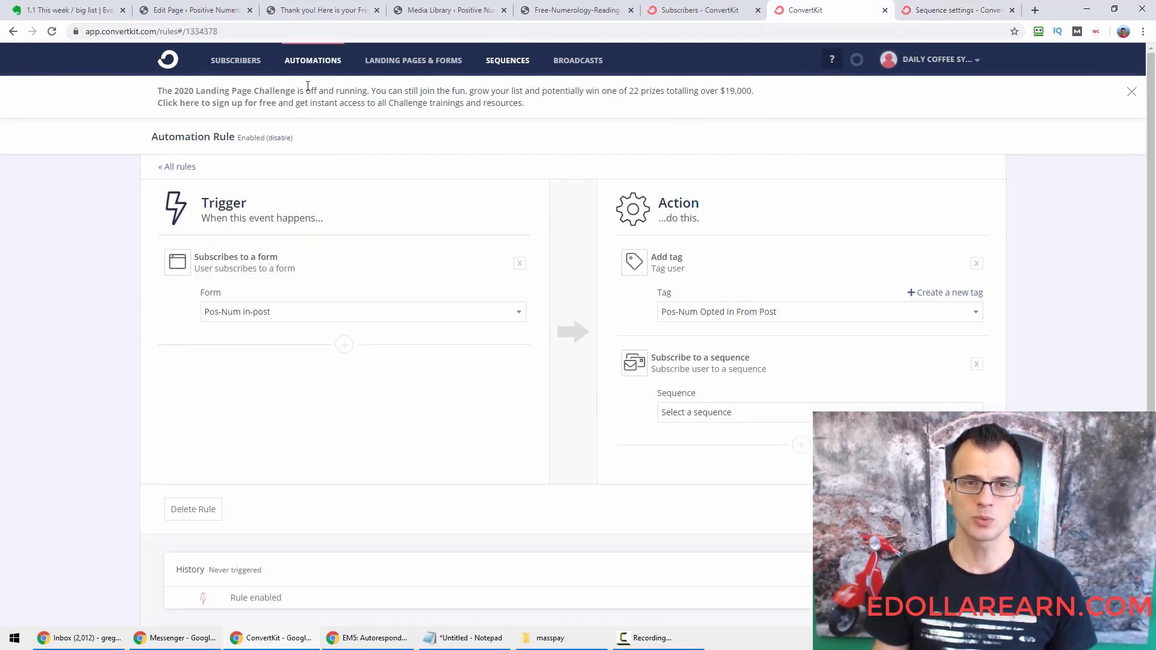
# Open the Pos-Num in-post rule from Automations > Rules.
pyautogui.click(325, 66)
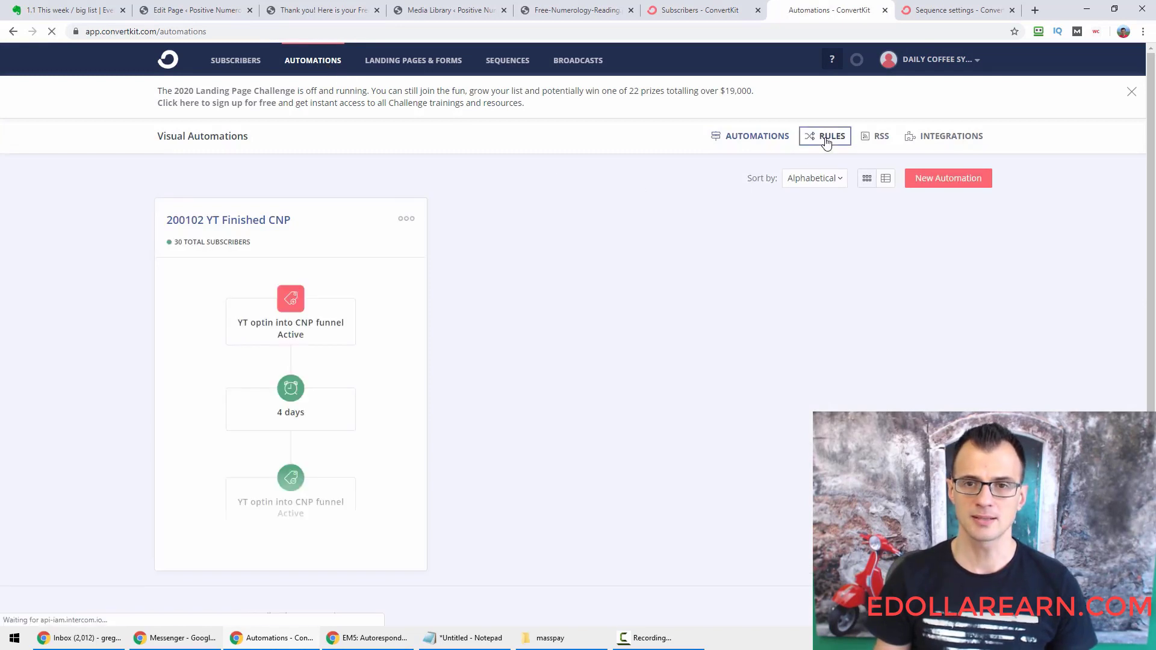
pyautogui.click(826, 140)
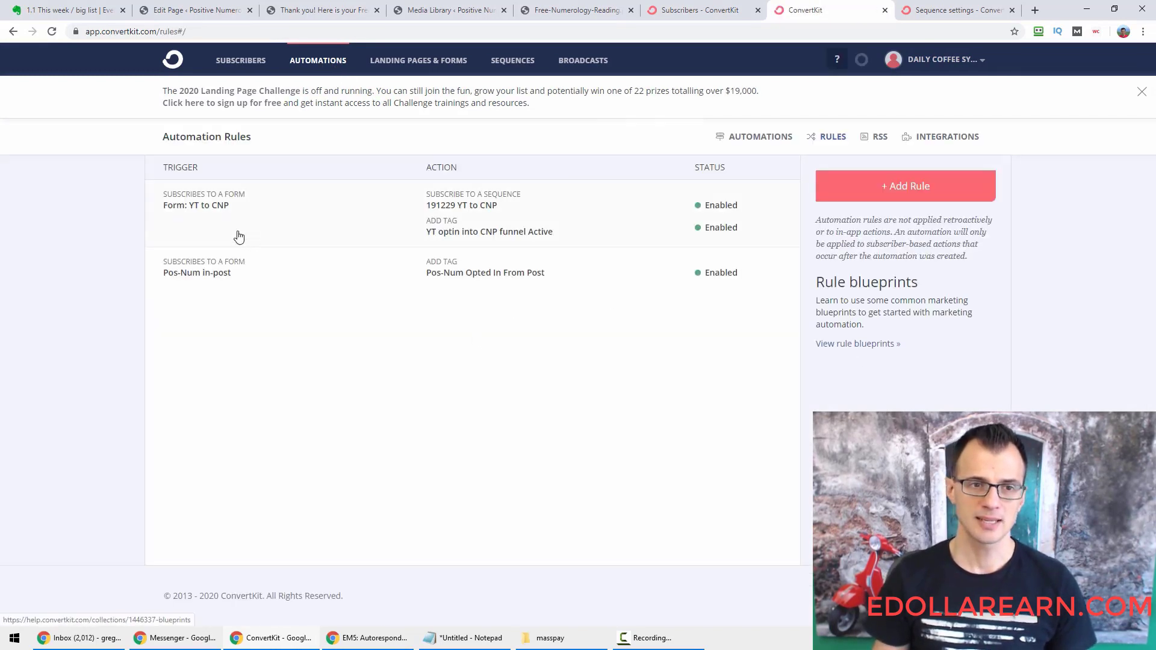
pyautogui.click(265, 281)
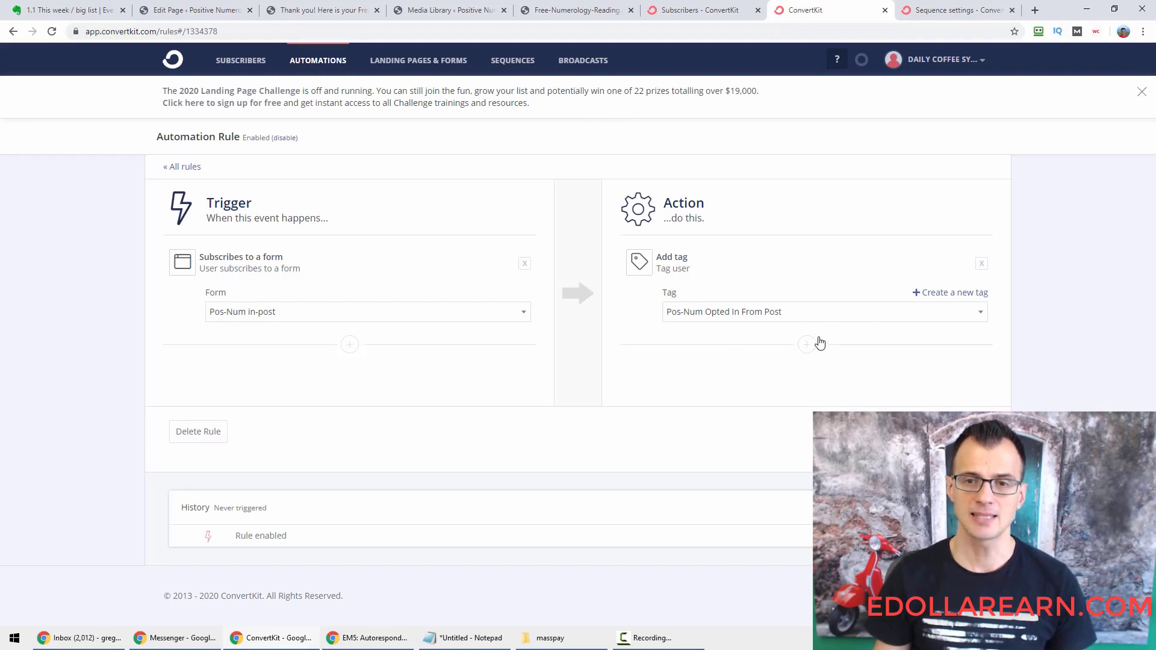
# Add a Subscribe to a sequence action for Pos-Num Opted In From Blog Post and save.
pyautogui.click(806, 345)
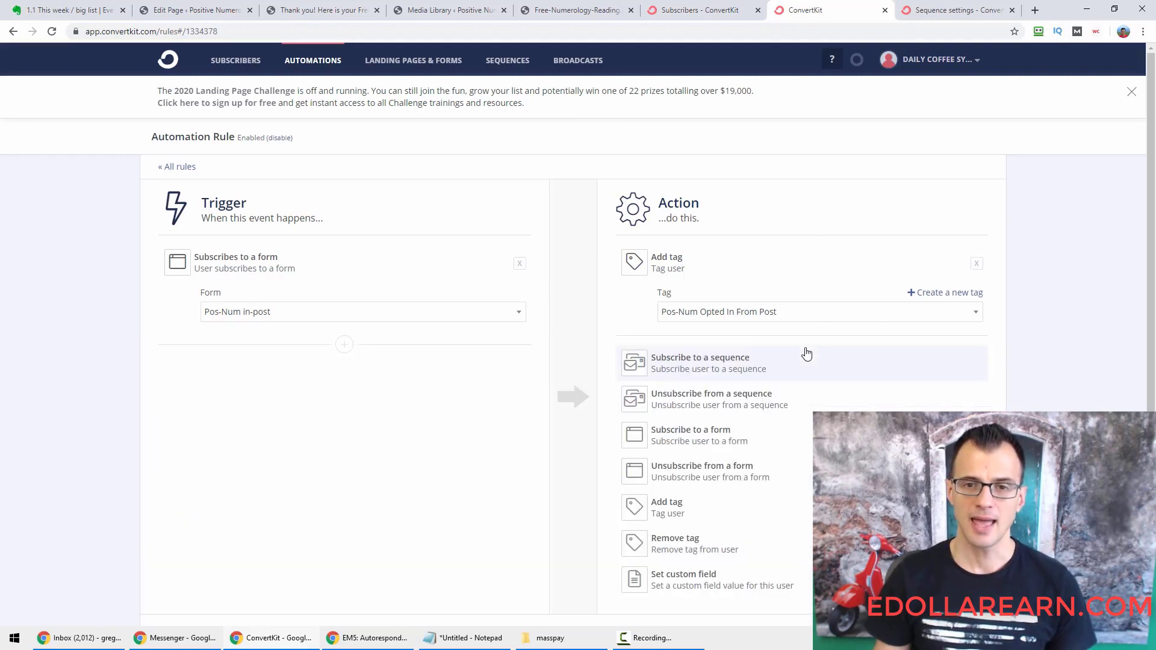
pyautogui.click(698, 364)
pyautogui.click(703, 413)
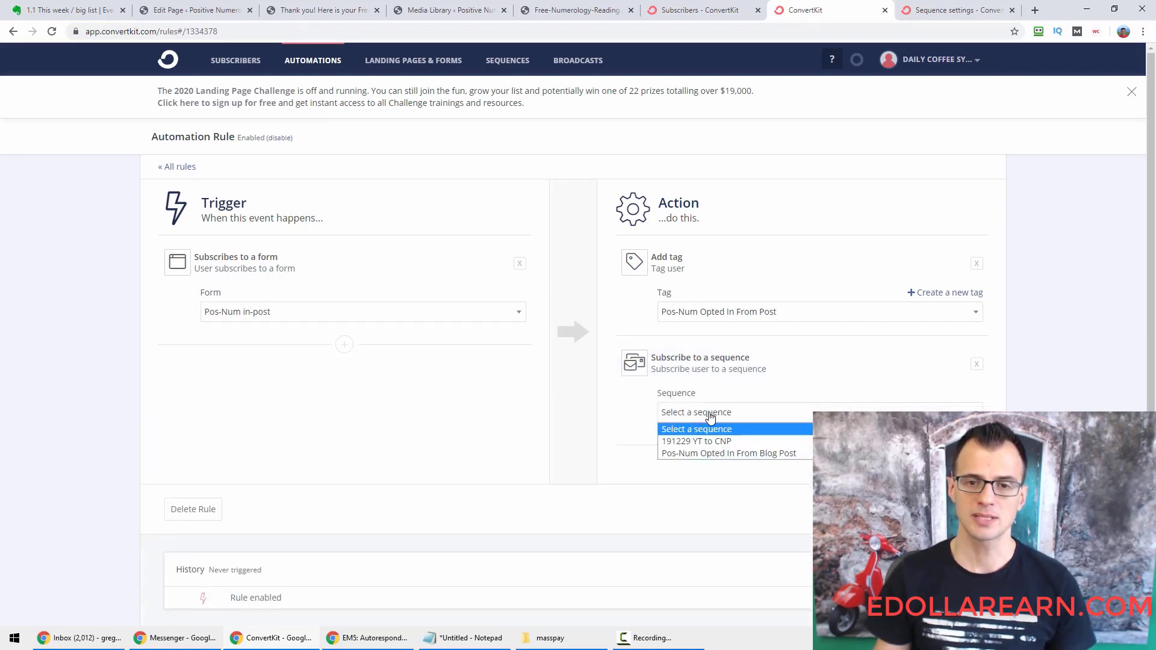
pyautogui.click(748, 460)
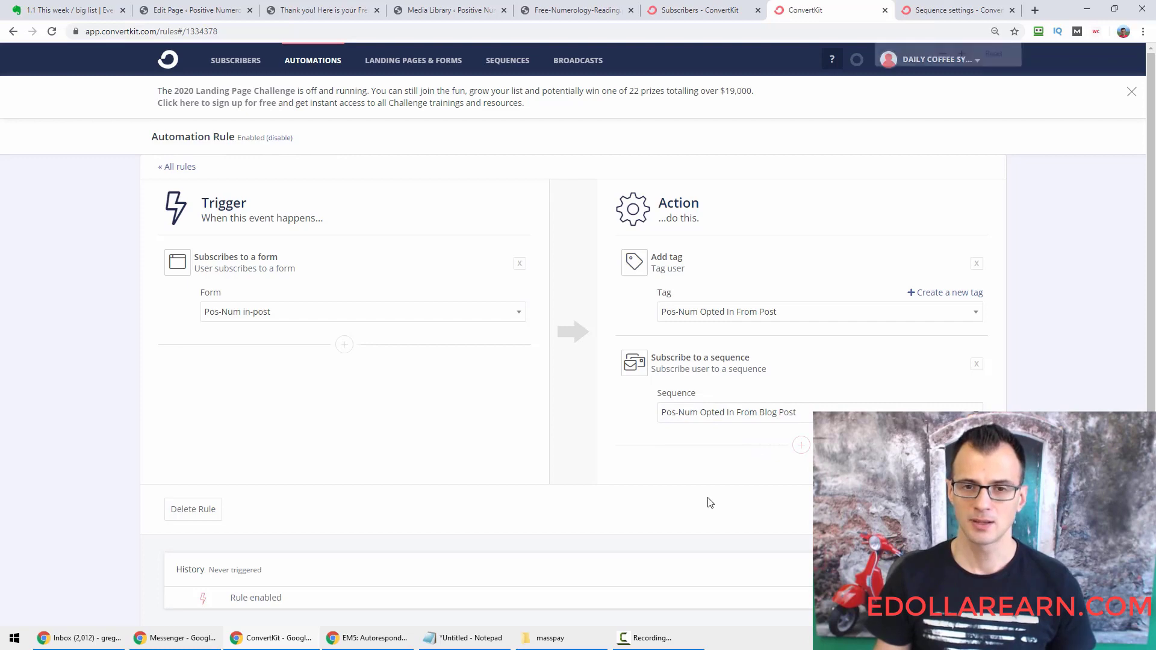
pyautogui.hotkey('ctrl', '-')
pyautogui.hotkey('ctrl', '-')
pyautogui.hotkey('ctrl', '-')
pyautogui.hotkey('ctrl', '-')
pyautogui.hotkey('ctrl', '+')
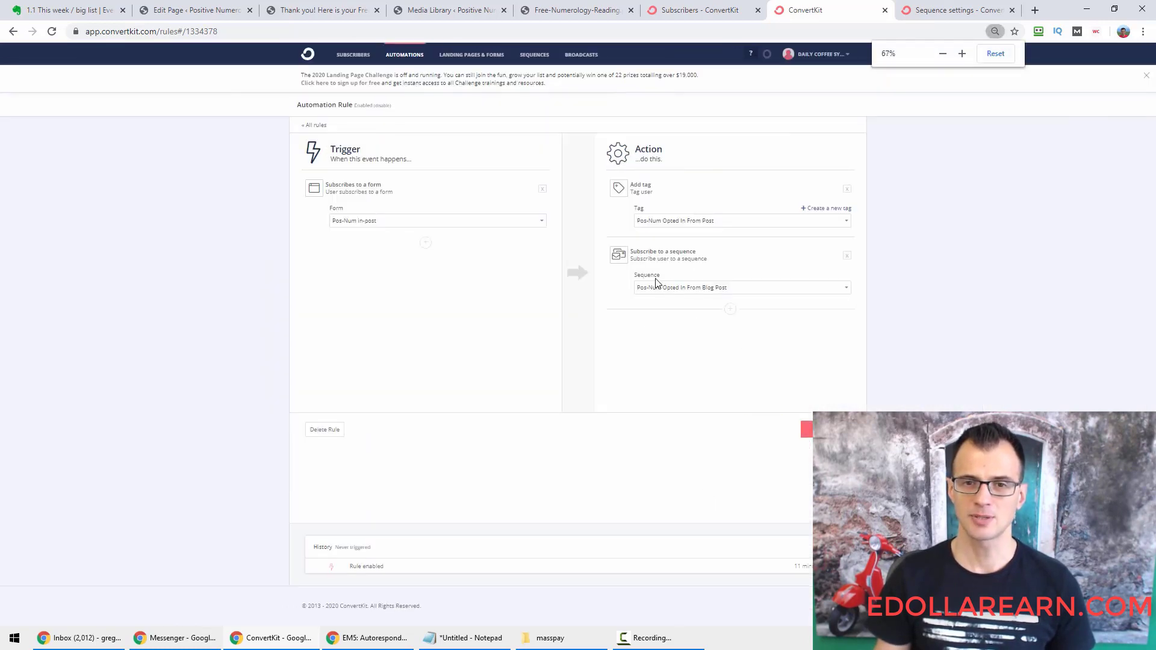
pyautogui.hotkey('ctrl', '+')
pyautogui.hotkey('ctrl', '+')
pyautogui.hotkey('ctrl', '+')
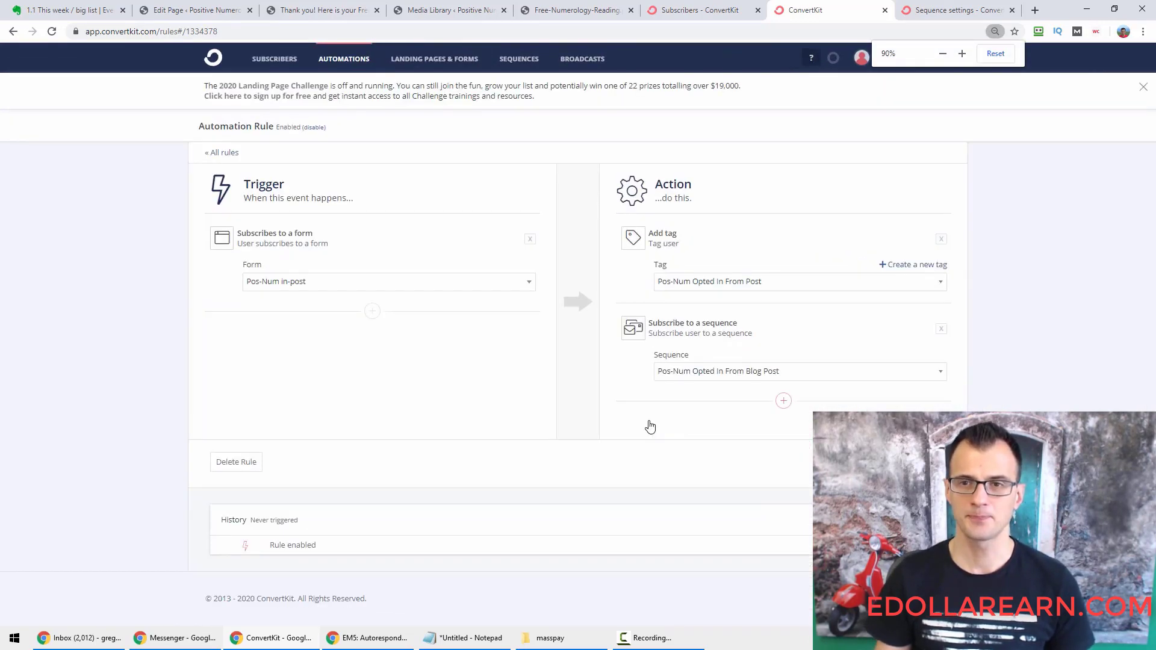
pyautogui.hotkey('ctrl', '+')
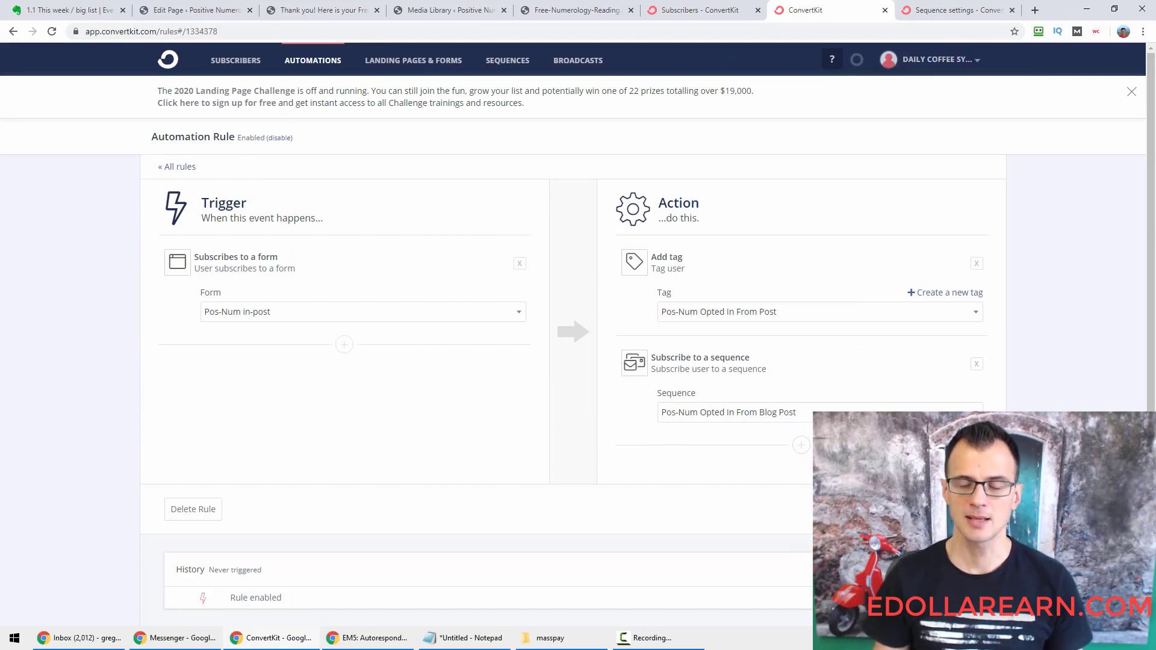
pyautogui.click(953, 509)
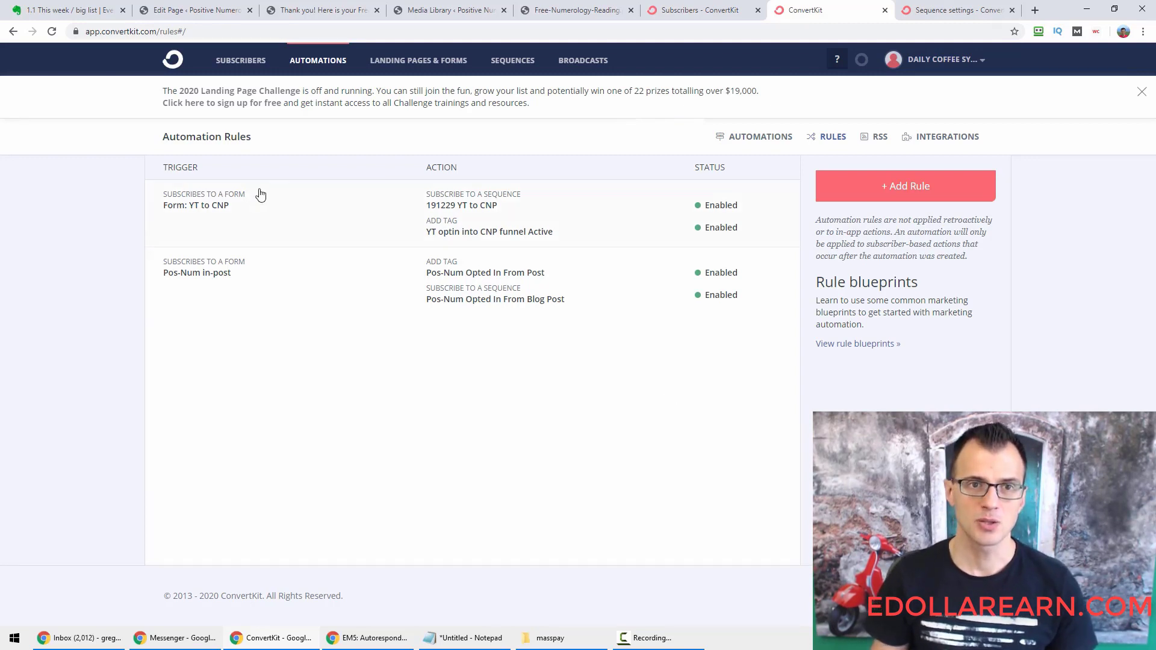
# Open the Pos-Num in-post form's EMBED dialog and copy its JavaScript snippet.
pyautogui.middleClick(418, 60)
pyautogui.click(849, 9)
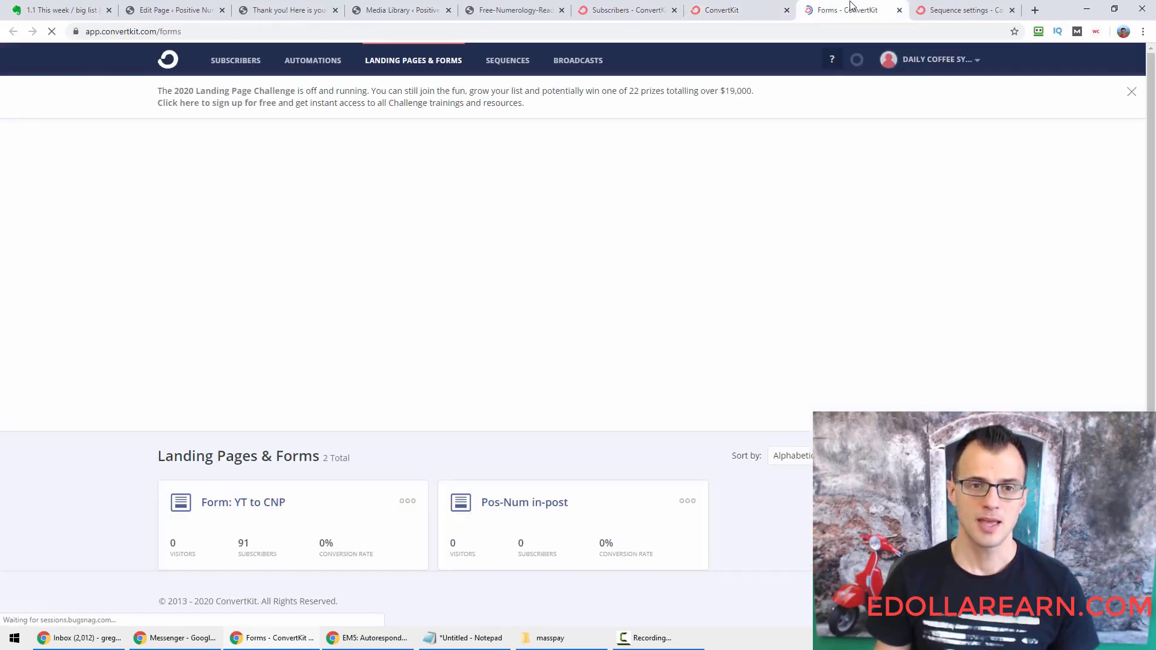
pyautogui.click(688, 496)
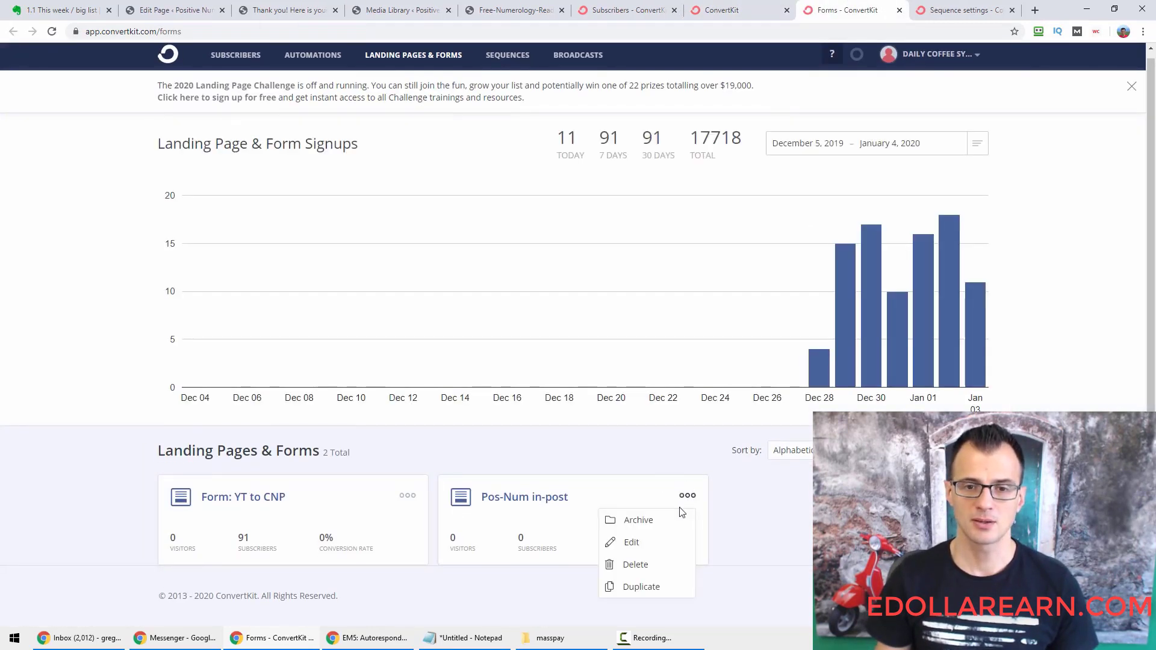
pyautogui.click(493, 495)
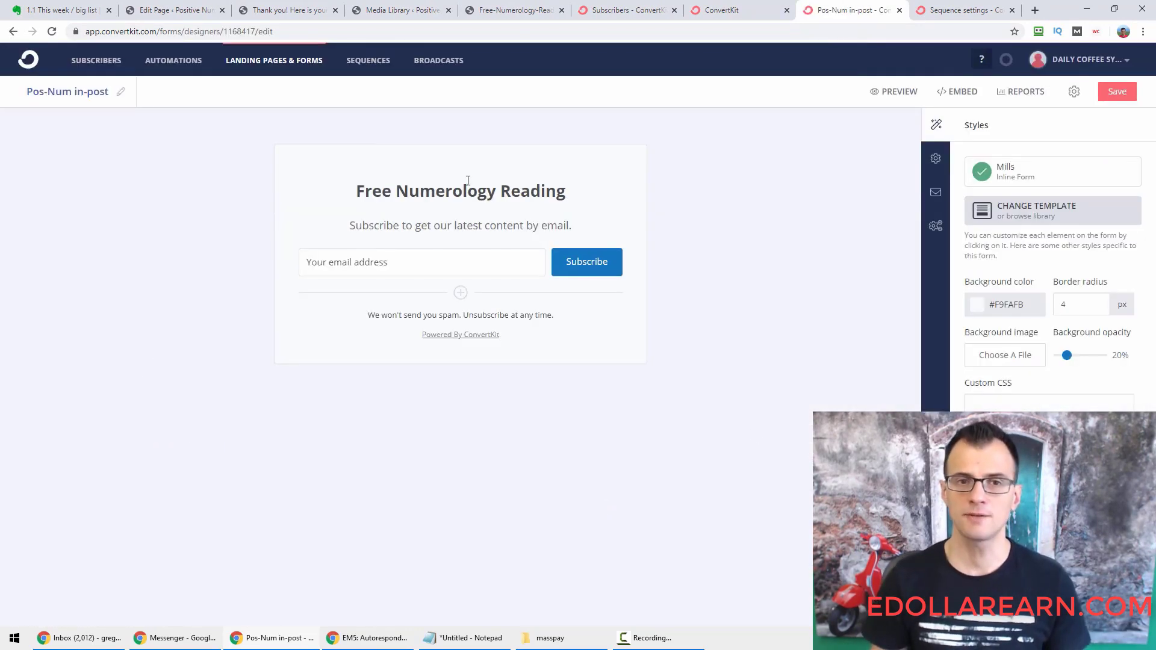
pyautogui.click(957, 92)
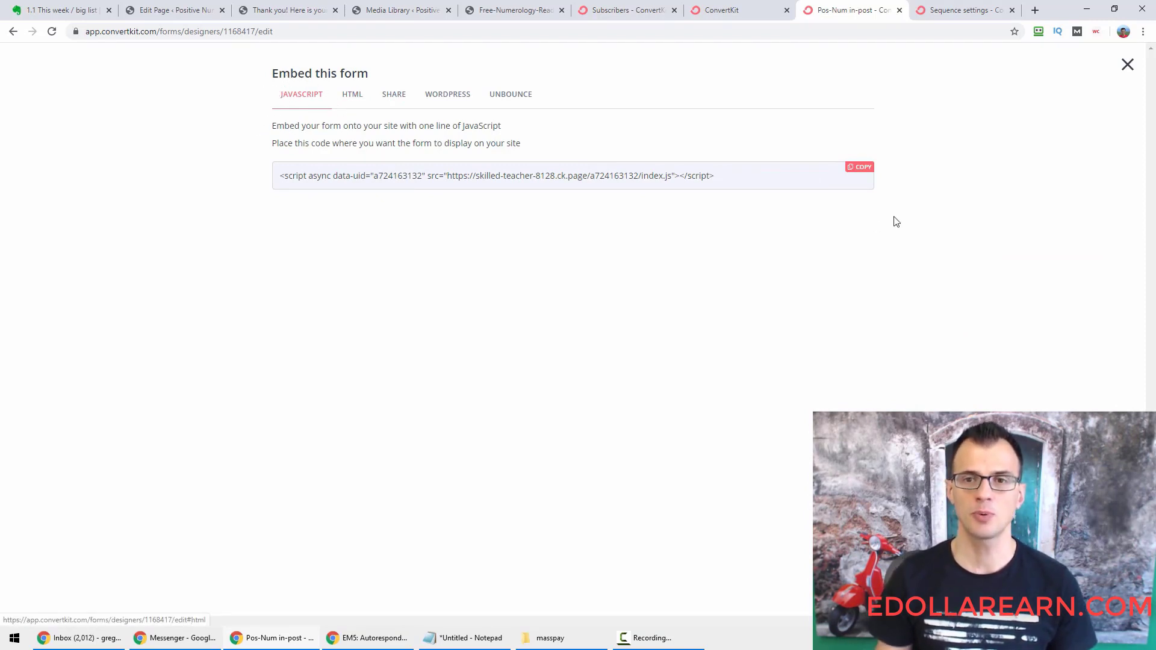
pyautogui.click(860, 168)
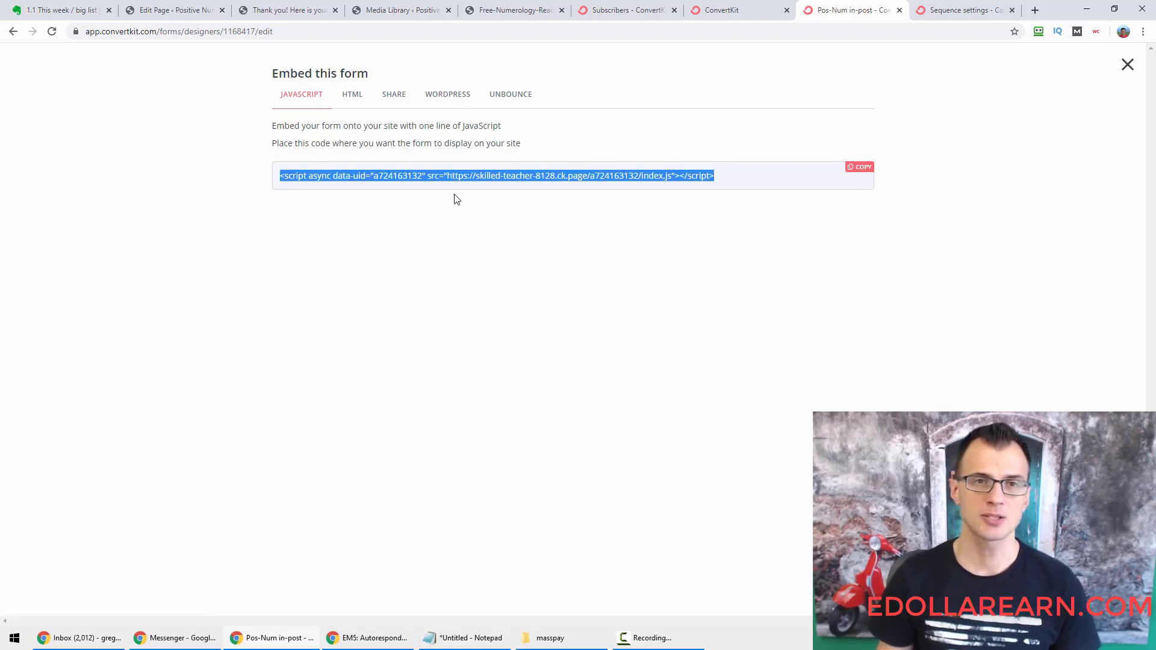
# Start a new WordPress page titled 'testing optin form'.
pyautogui.click(180, 15)
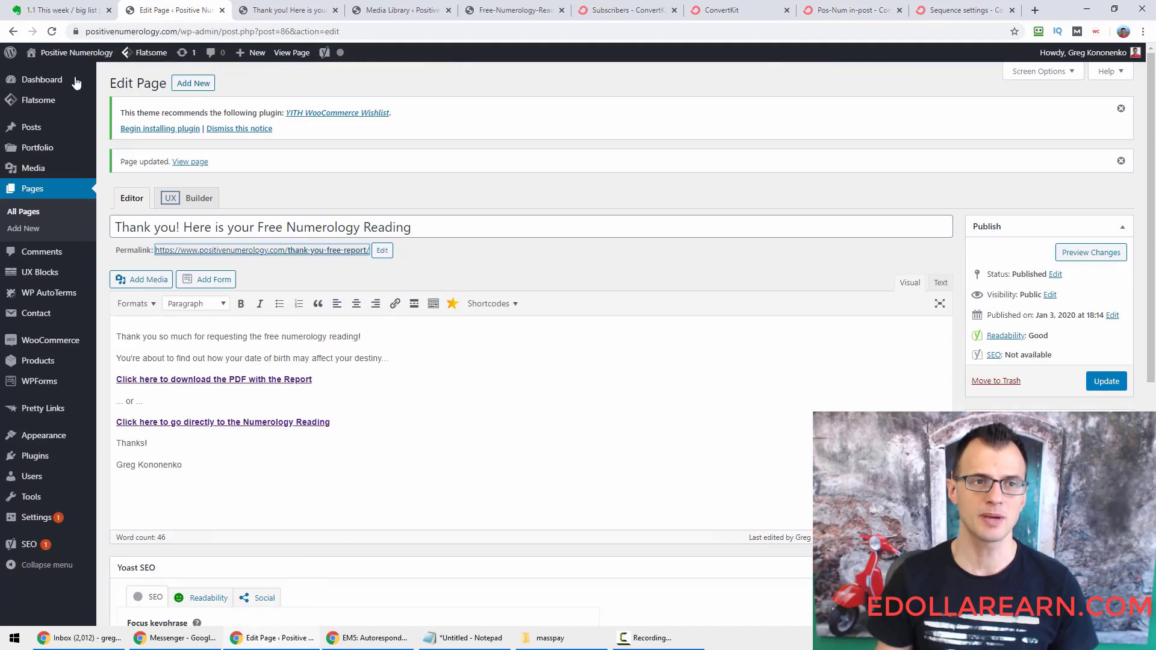
pyautogui.moveTo(13, 128)
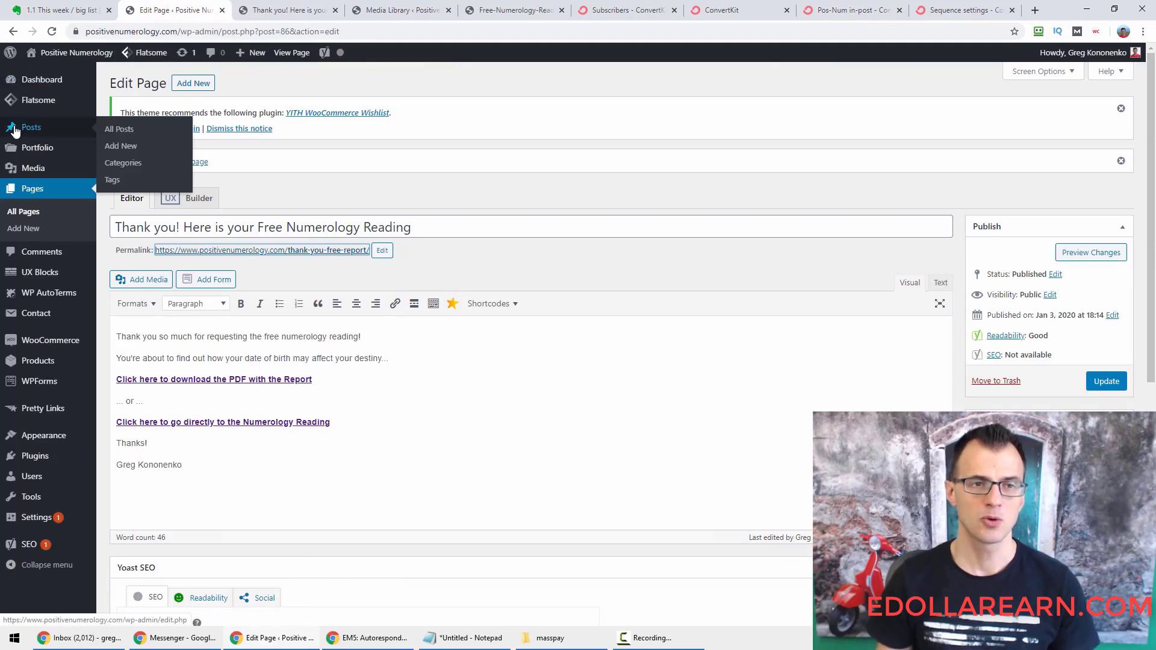
pyautogui.middleClick(26, 231)
pyautogui.click(236, 10)
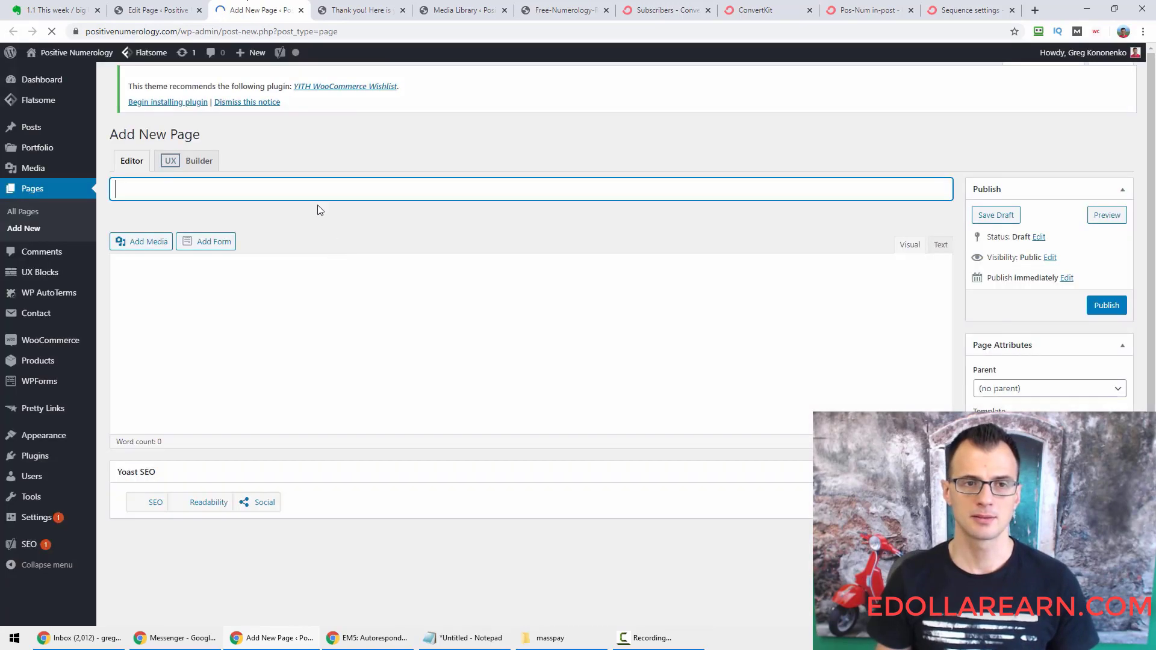
pyautogui.write('test')
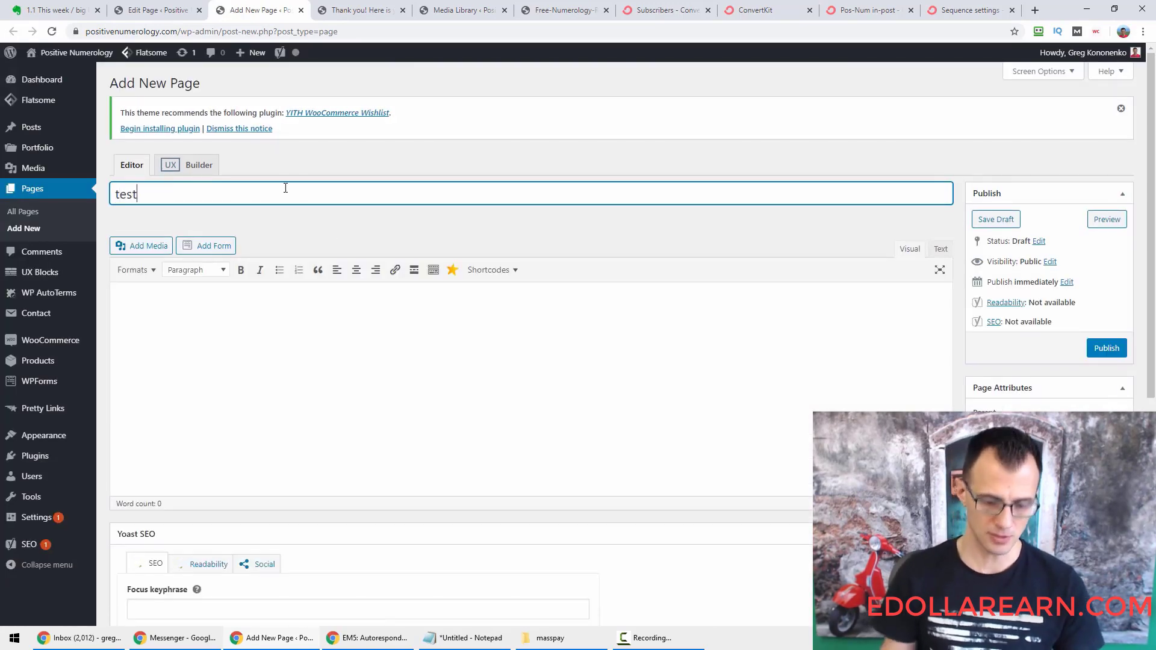
pyautogui.write('ing optin form')
pyautogui.press('Tab')
# Paste the ConvertKit embed script into the Text editor body and publish the page.
pyautogui.click(373, 337)
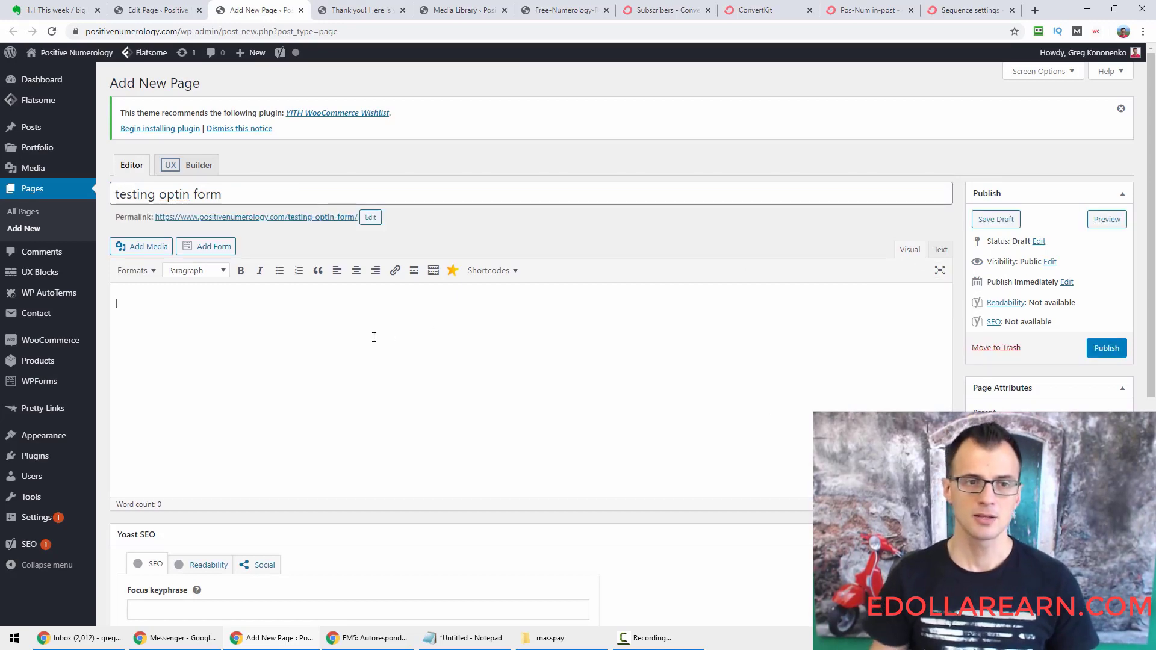
pyautogui.hotkey('ctrl', 'v')
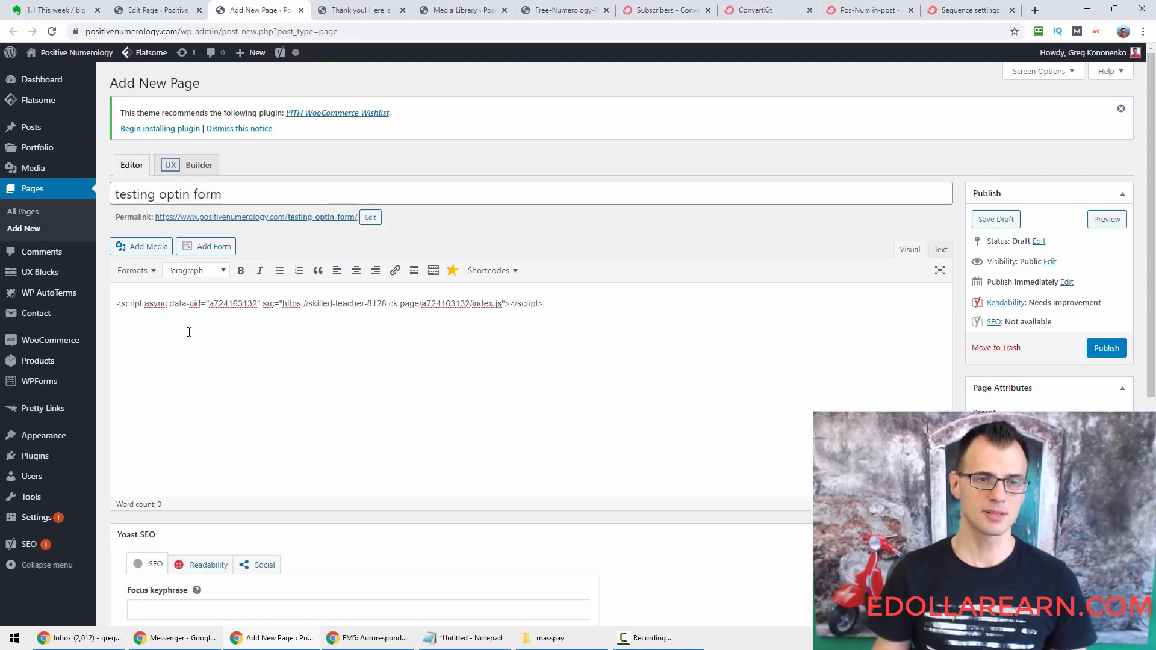
pyautogui.hotkey('ctrl', 'a')
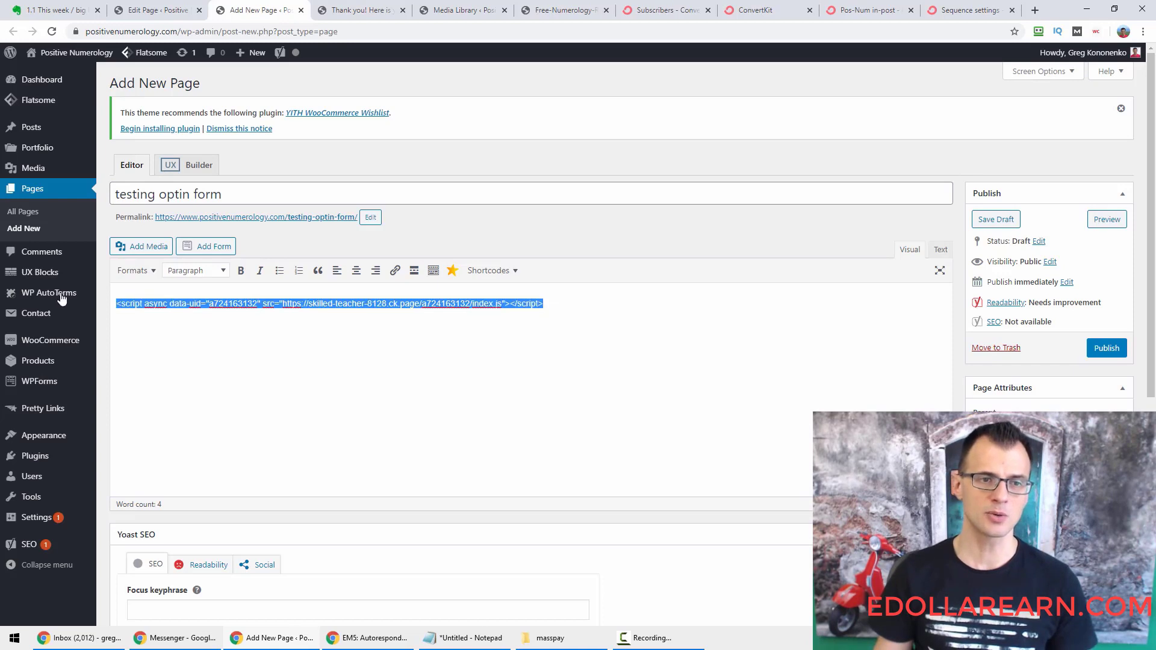
pyautogui.press('BackSpace')
pyautogui.click(945, 252)
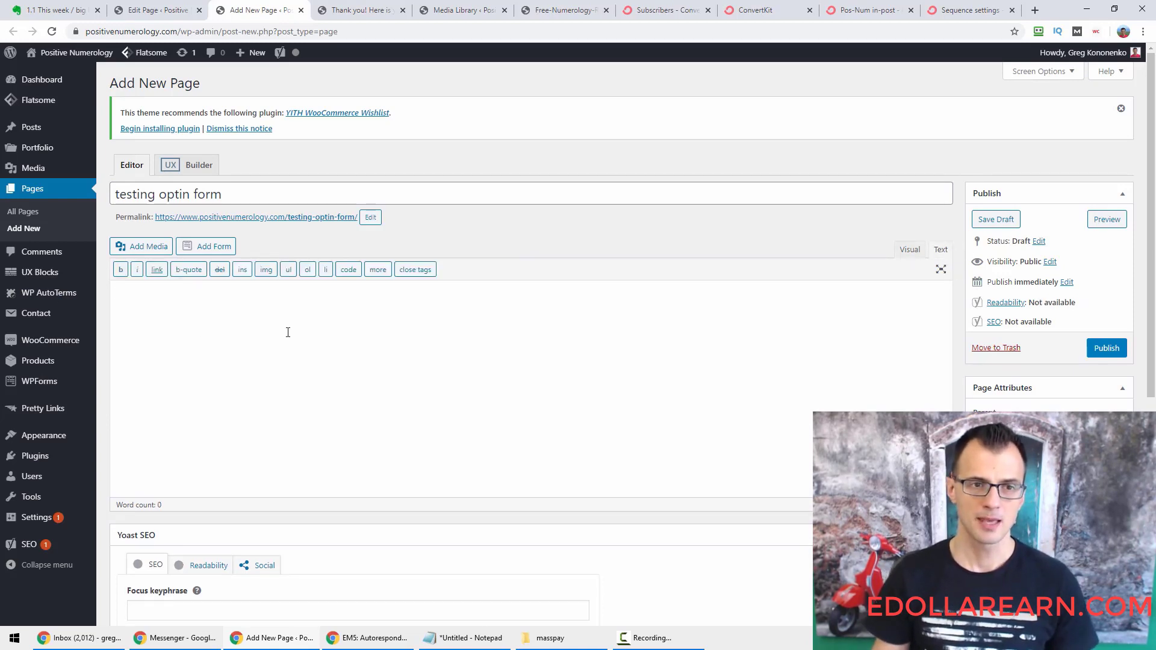
pyautogui.hotkey('ctrl', 'v')
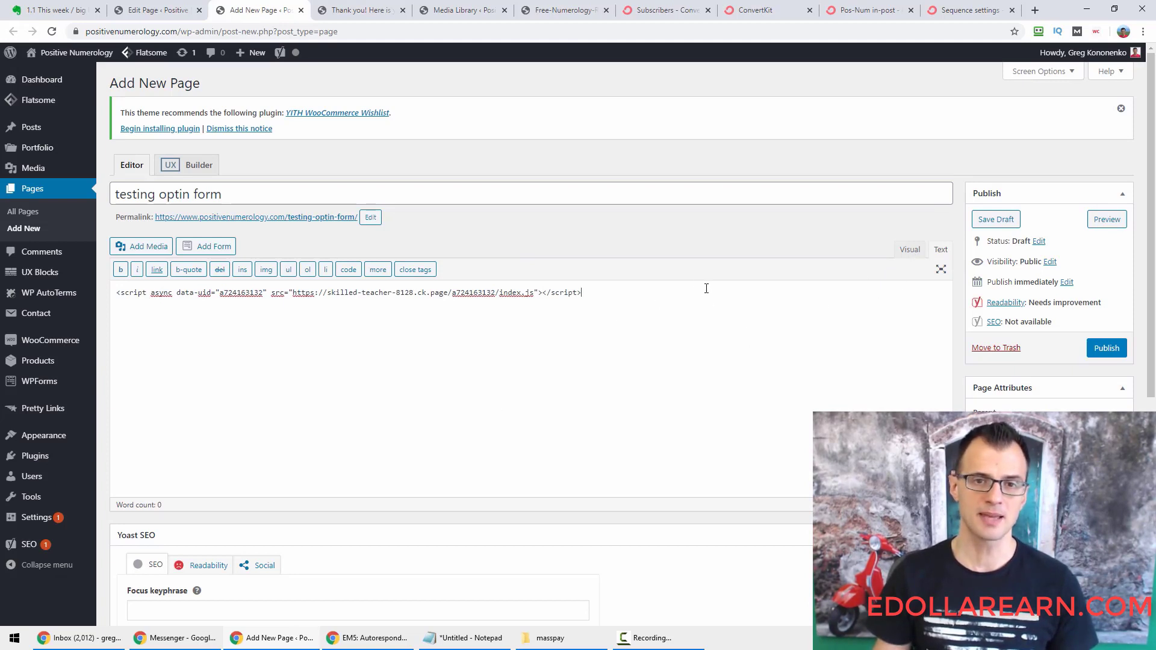
pyautogui.moveTo(706, 289); pyautogui.dragTo(117, 284)
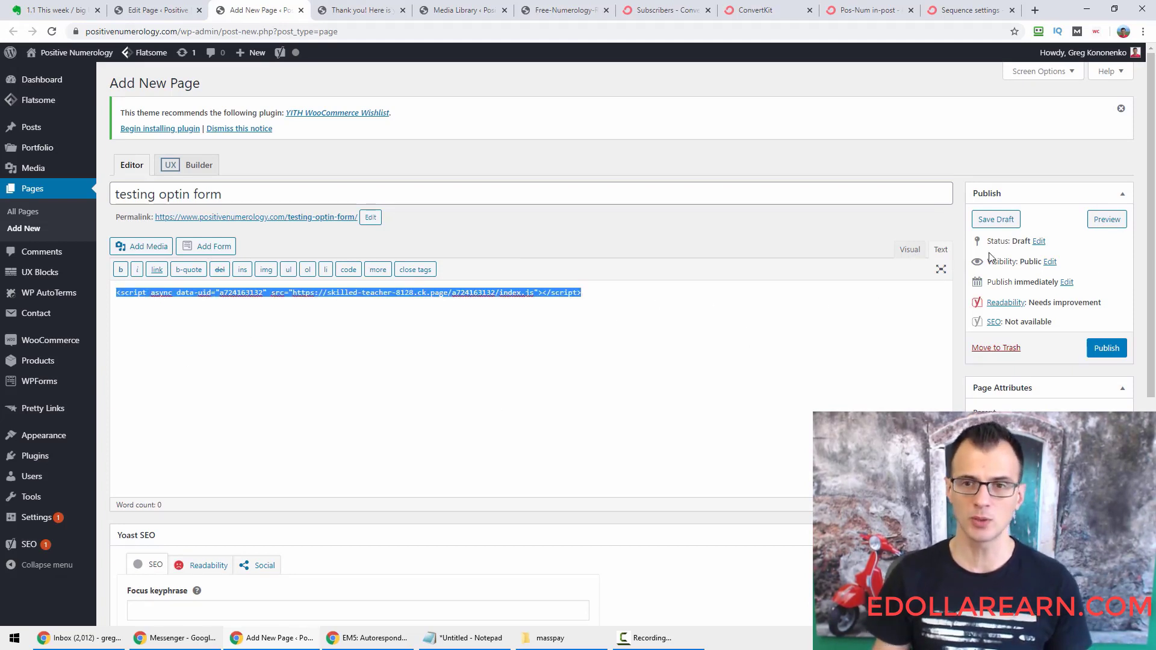
pyautogui.click(910, 250)
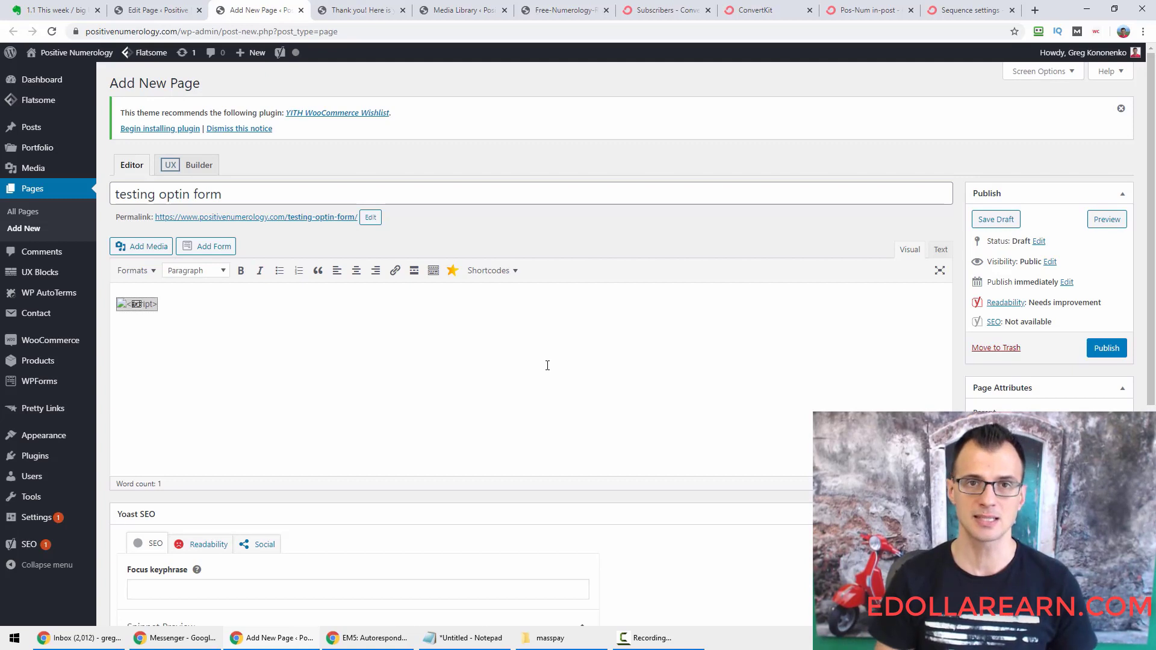
pyautogui.click(941, 249)
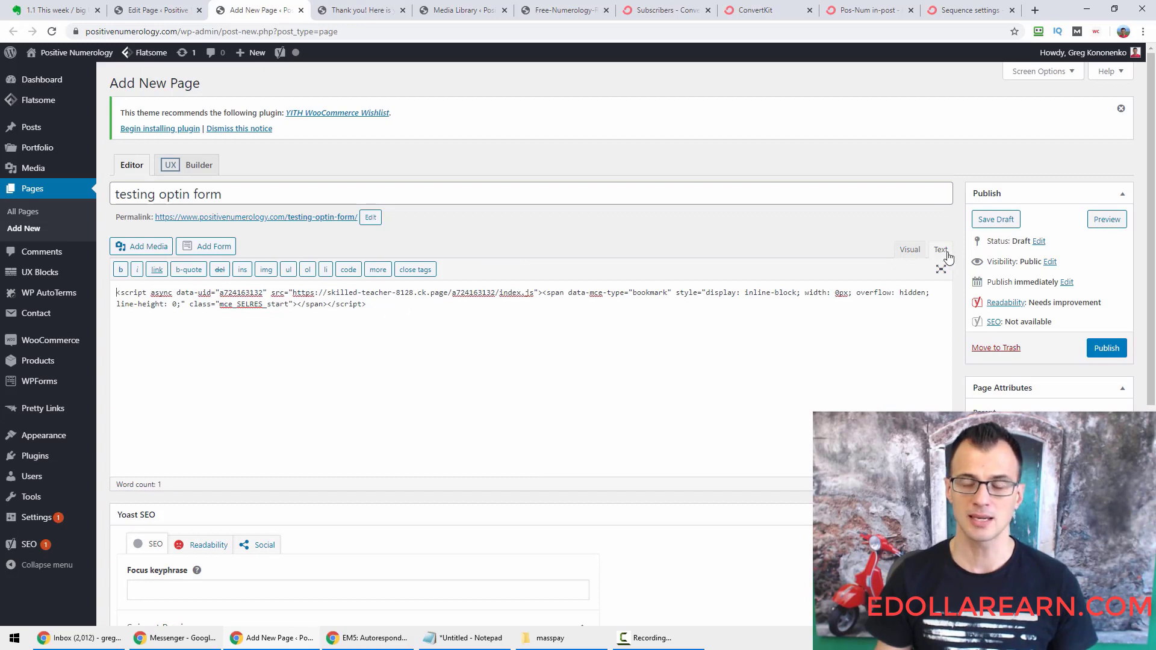
pyautogui.click(1107, 349)
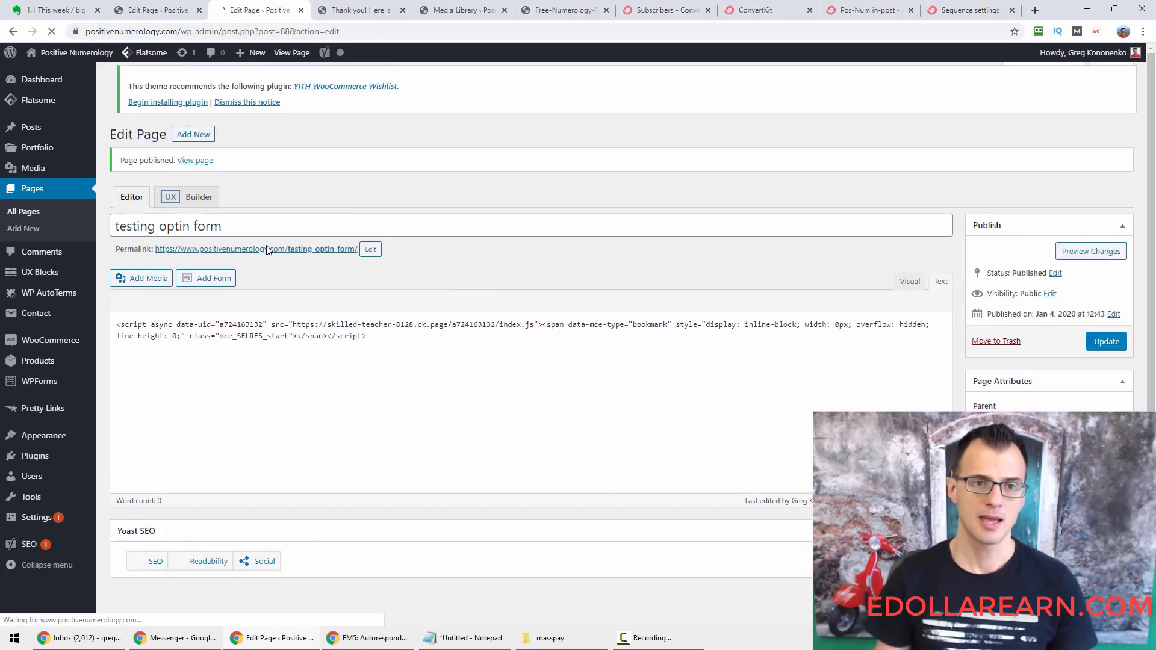
pyautogui.keyDown('ctrl'); pyautogui.click(266, 249); pyautogui.keyUp('ctrl')
# On the live 'testing optin form' page, enter a test e-mail address and Subscribe.
pyautogui.click(331, 9)
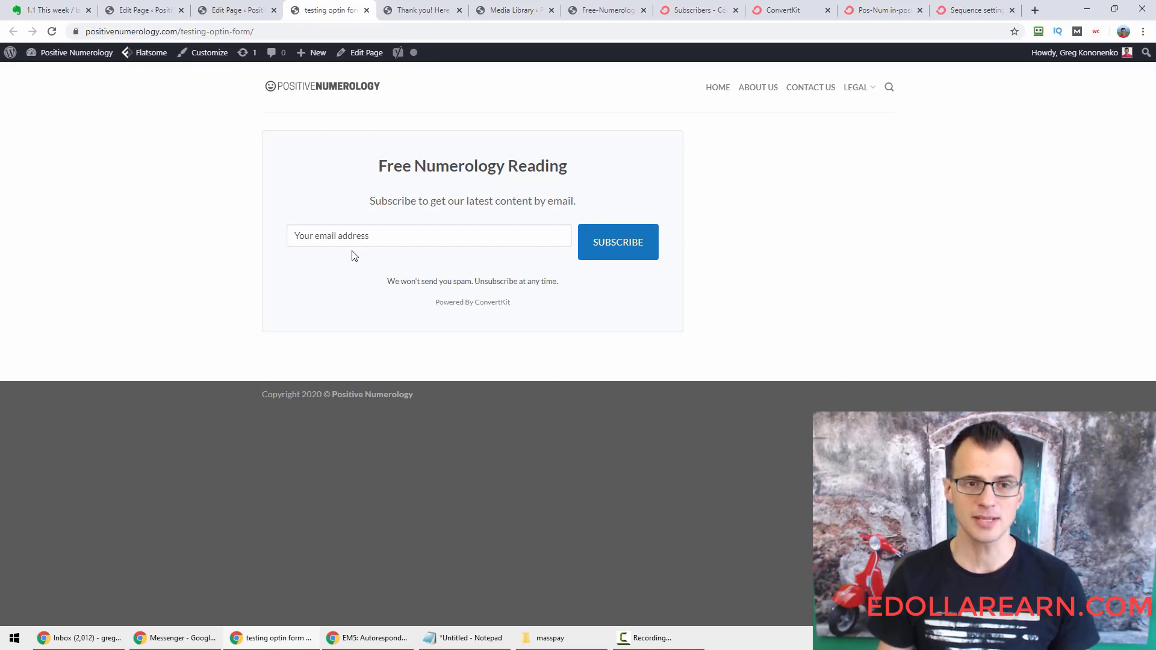
pyautogui.click(348, 236)
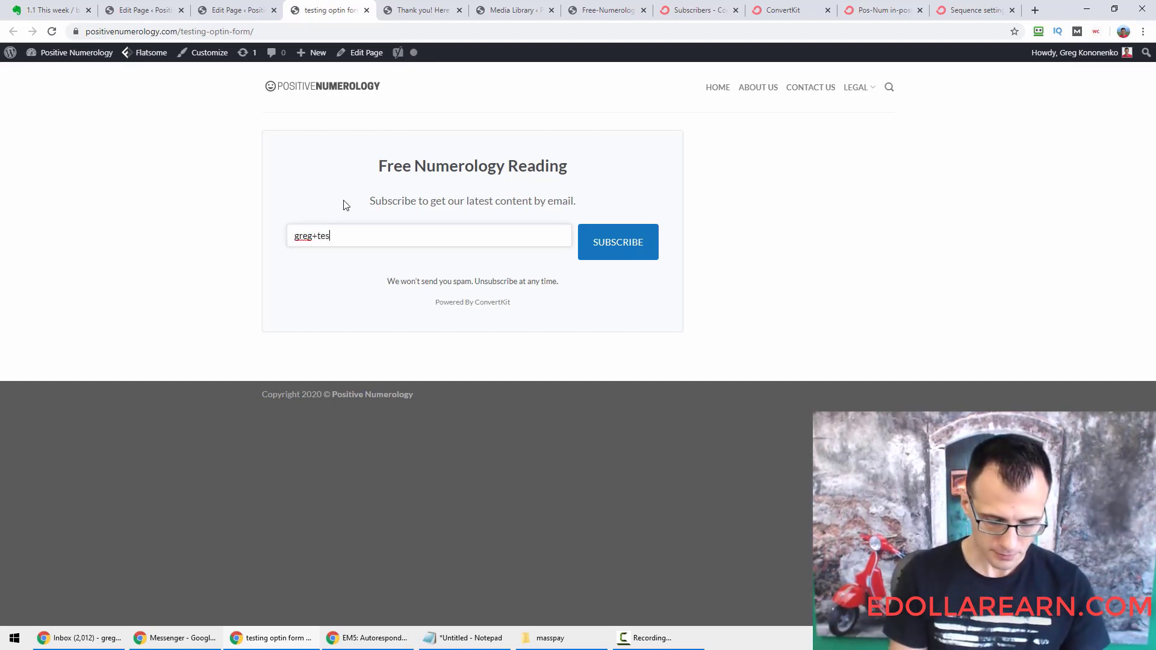
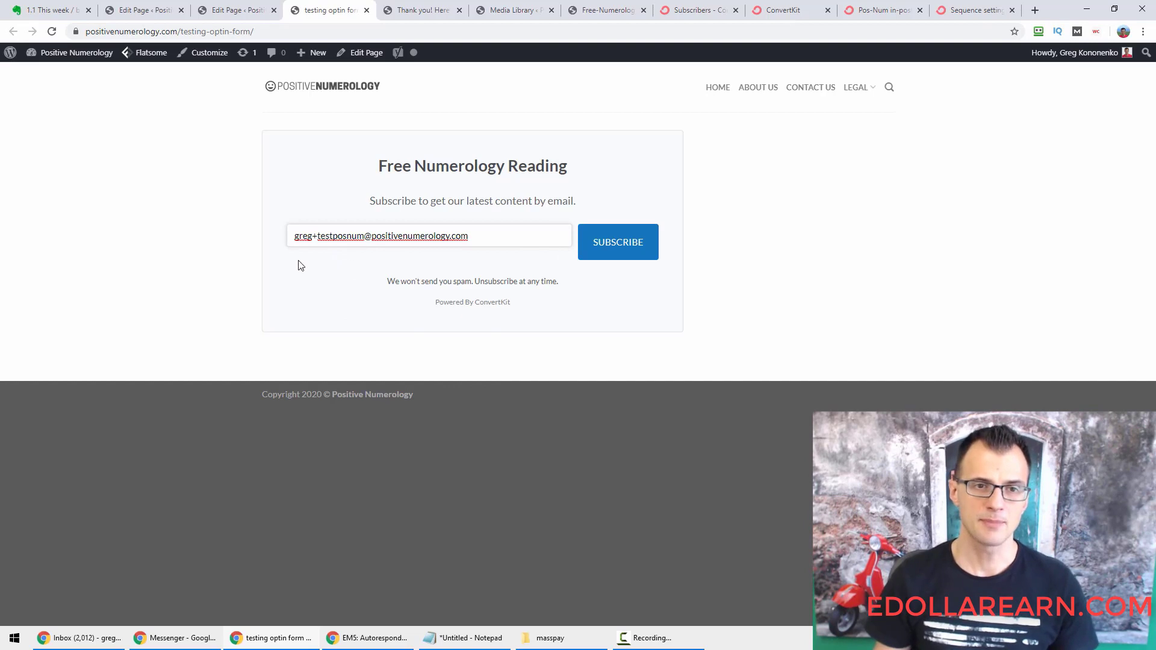
pyautogui.moveTo(314, 238); pyautogui.dragTo(366, 252)
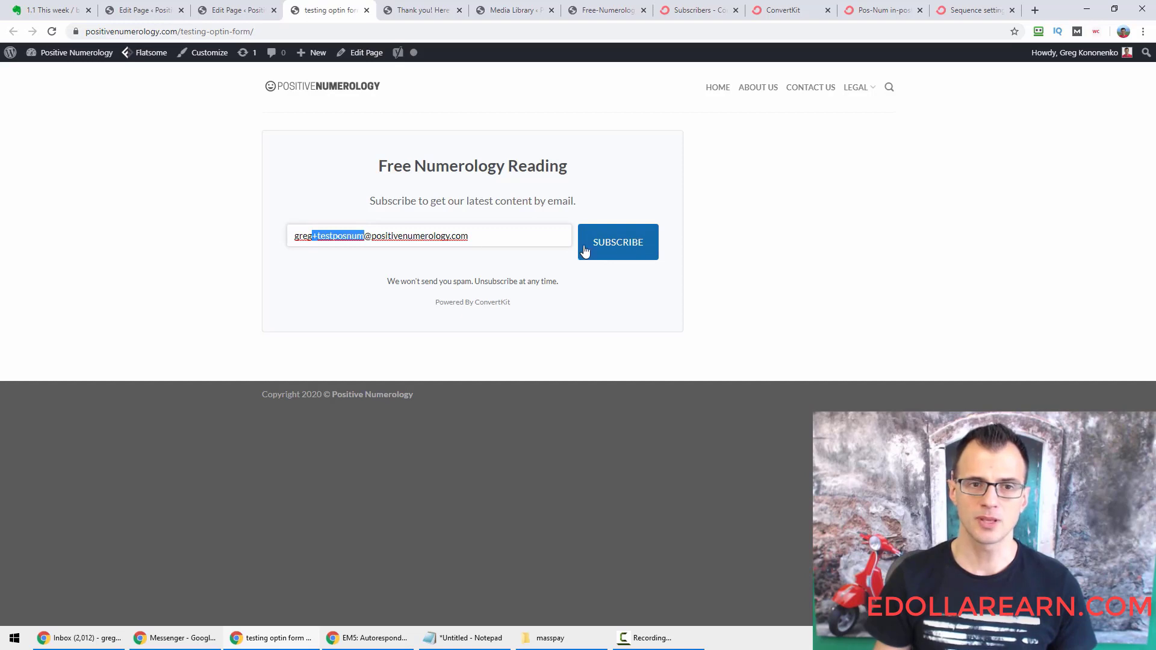
pyautogui.press('BackSpace')
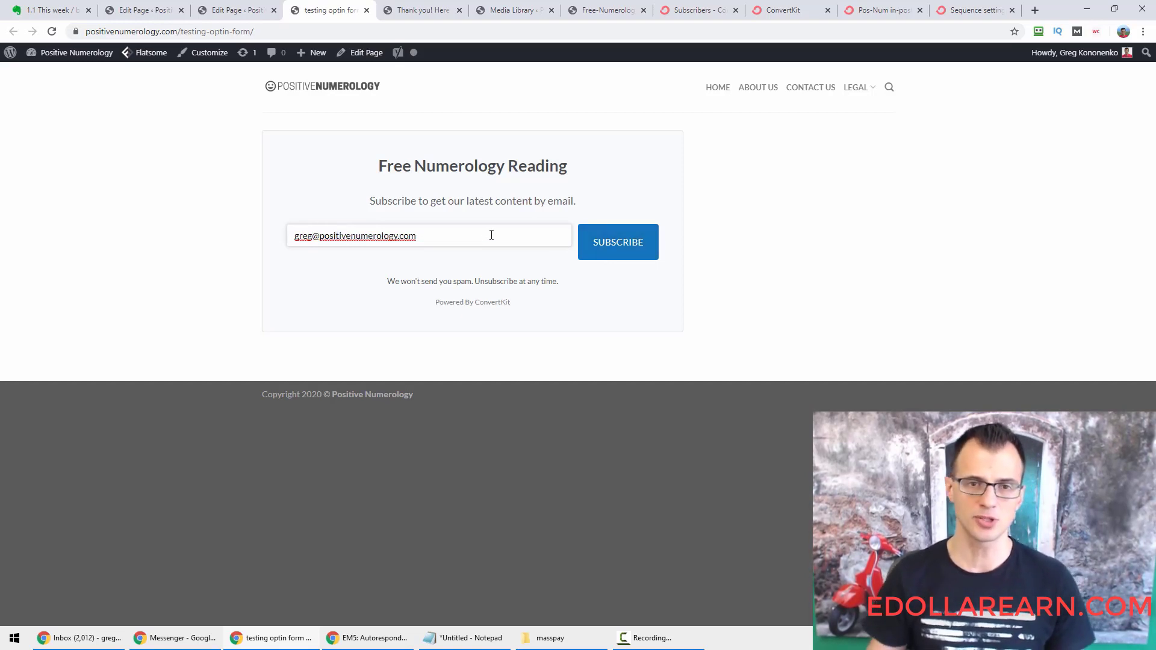
pyautogui.click(594, 241)
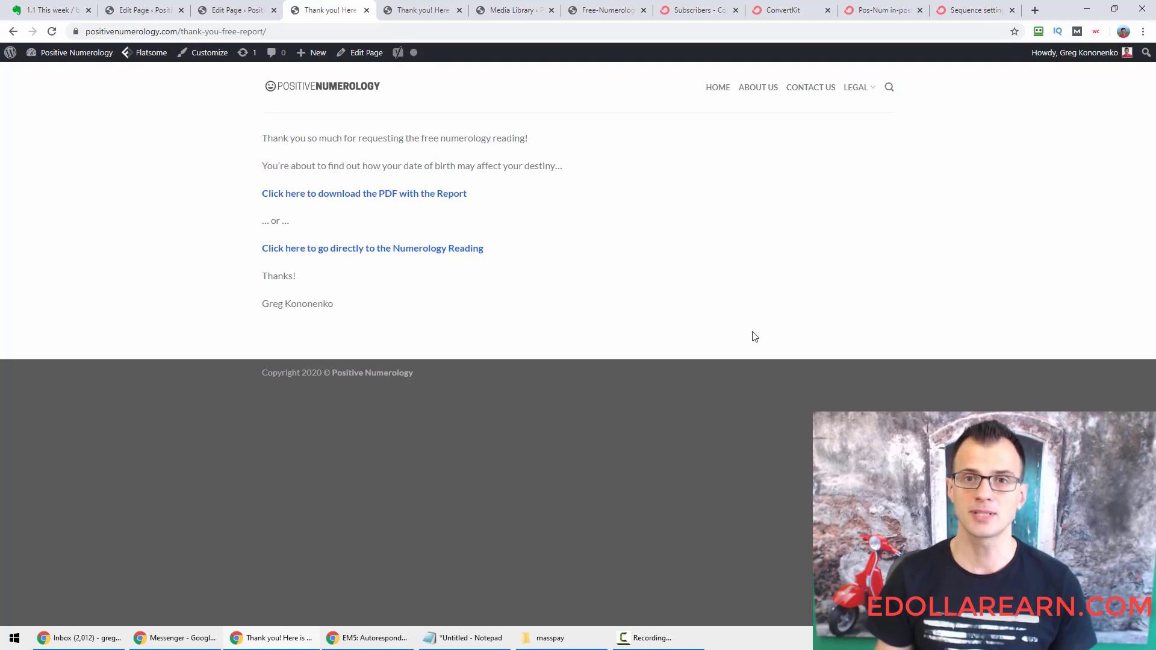
# Open the newest subscriber's record and check its Automations, Sequences and Forms tabs.
pyautogui.click(692, 10)
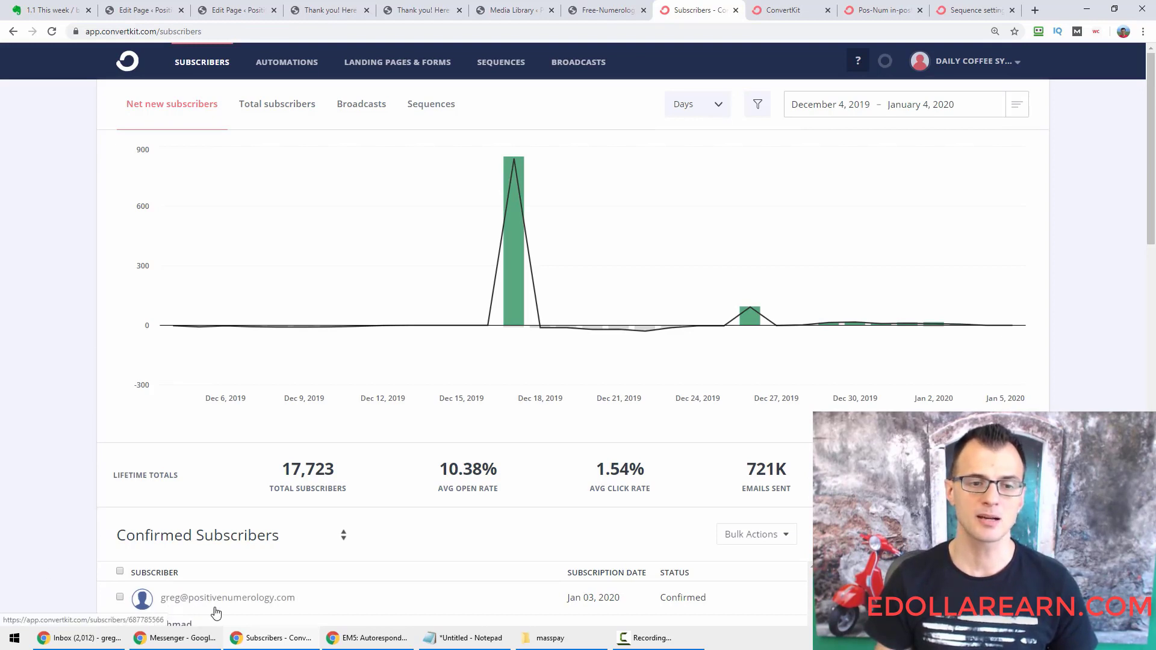
pyautogui.click(257, 598)
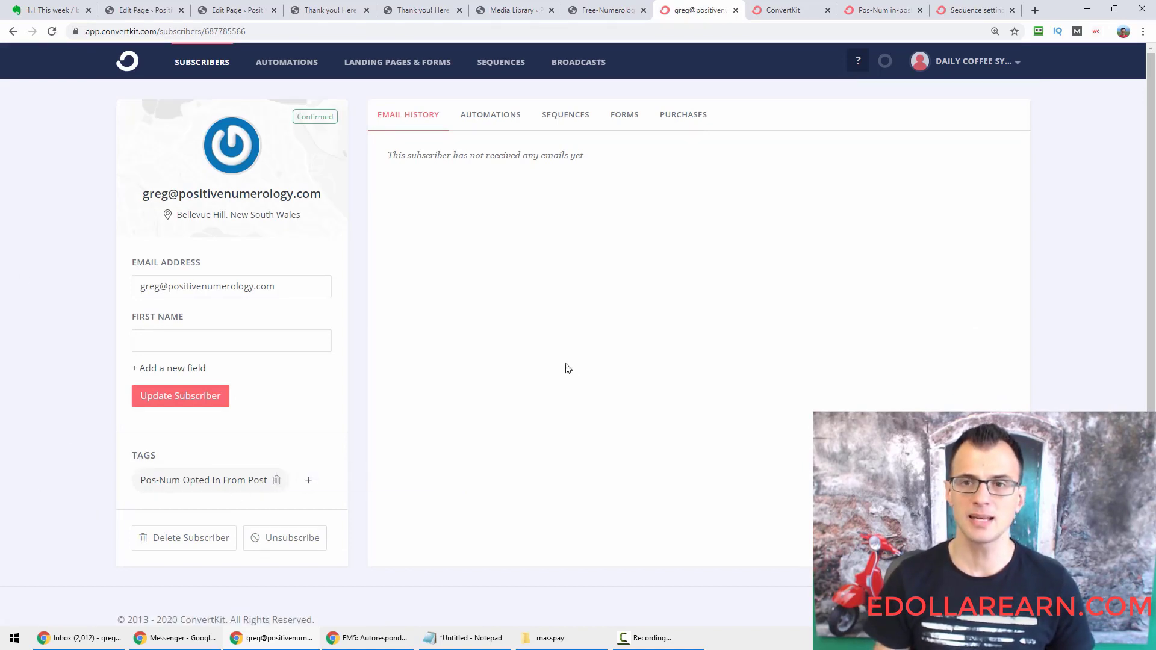
pyautogui.hotkey('ctrl', '-')
pyautogui.click(503, 108)
pyautogui.click(566, 111)
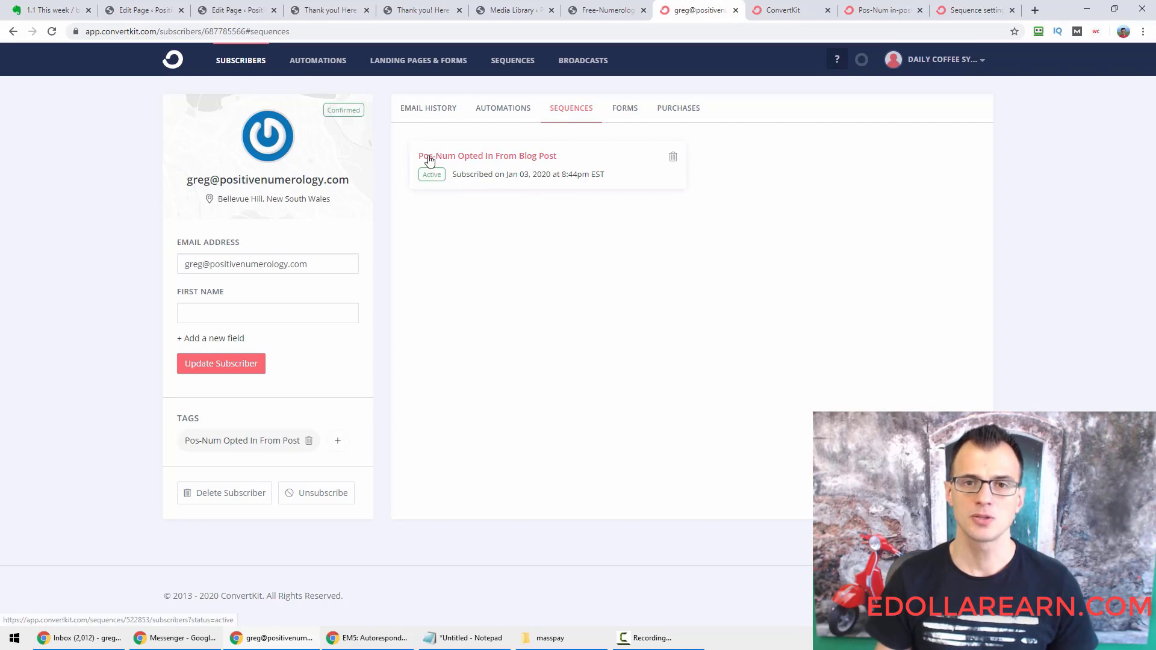
pyautogui.click(622, 114)
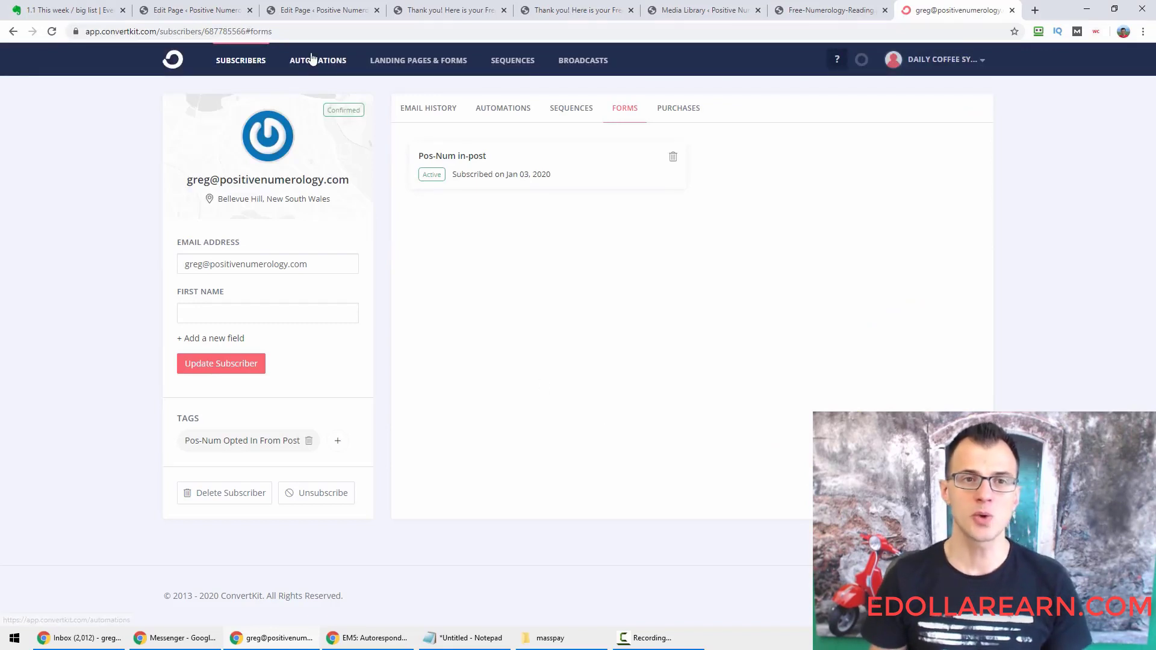
pyautogui.click(312, 59)
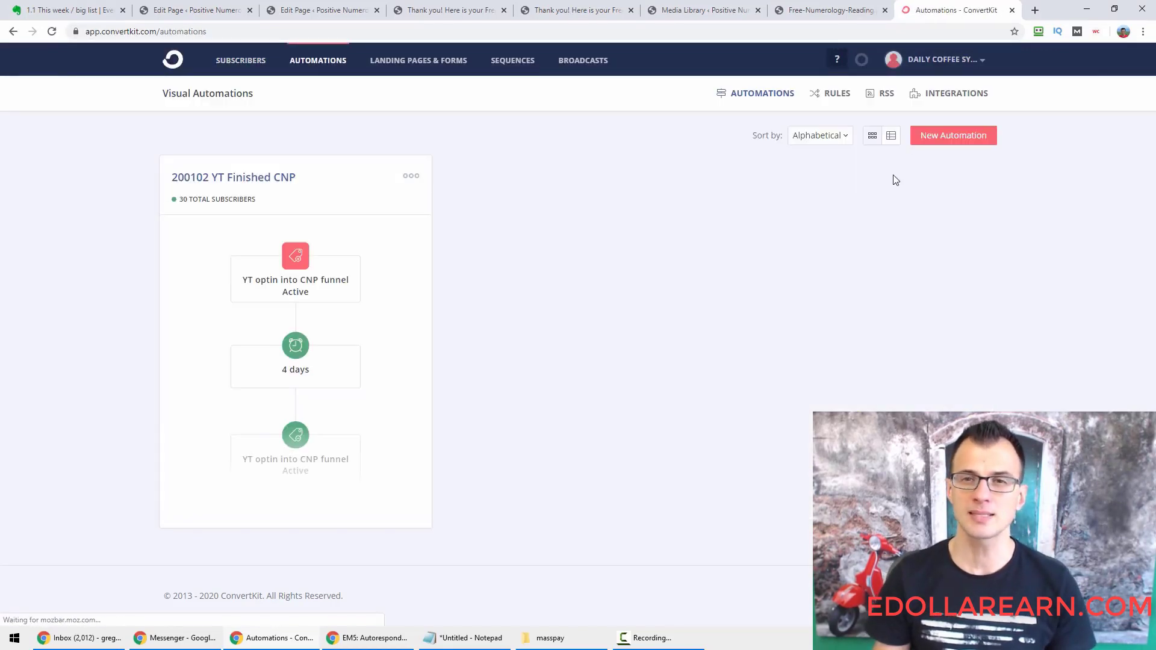
# Add a rule with trigger 'Completes a sequence' set to Pos-Num Opted In From Blog Post.
pyautogui.click(820, 94)
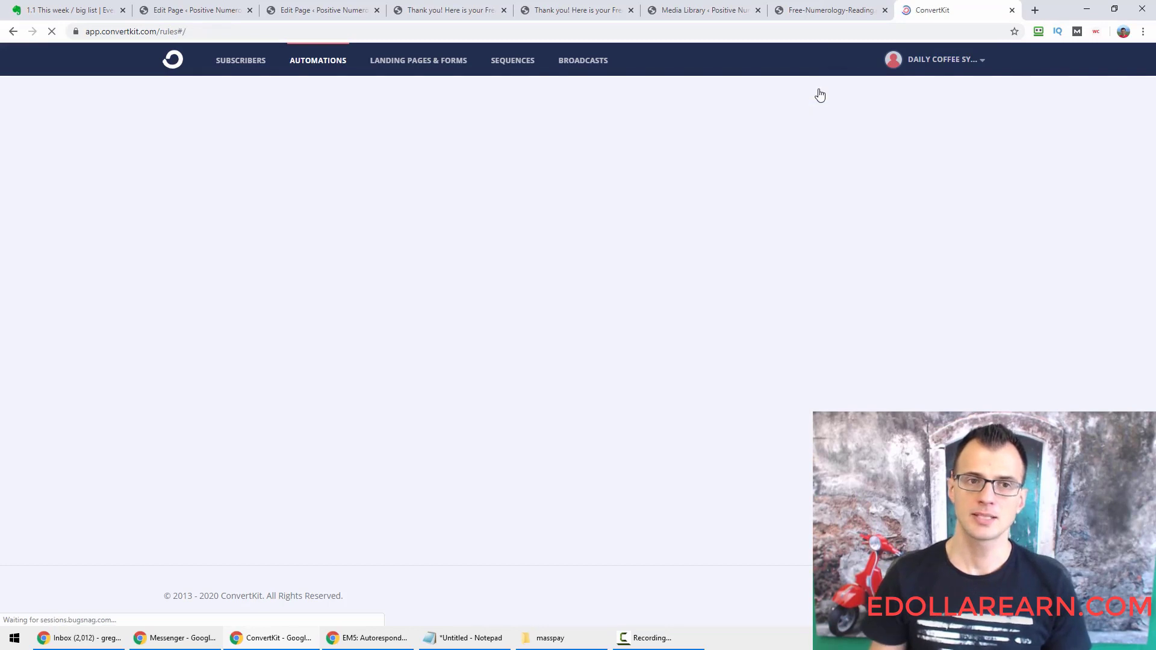
pyautogui.click(914, 153)
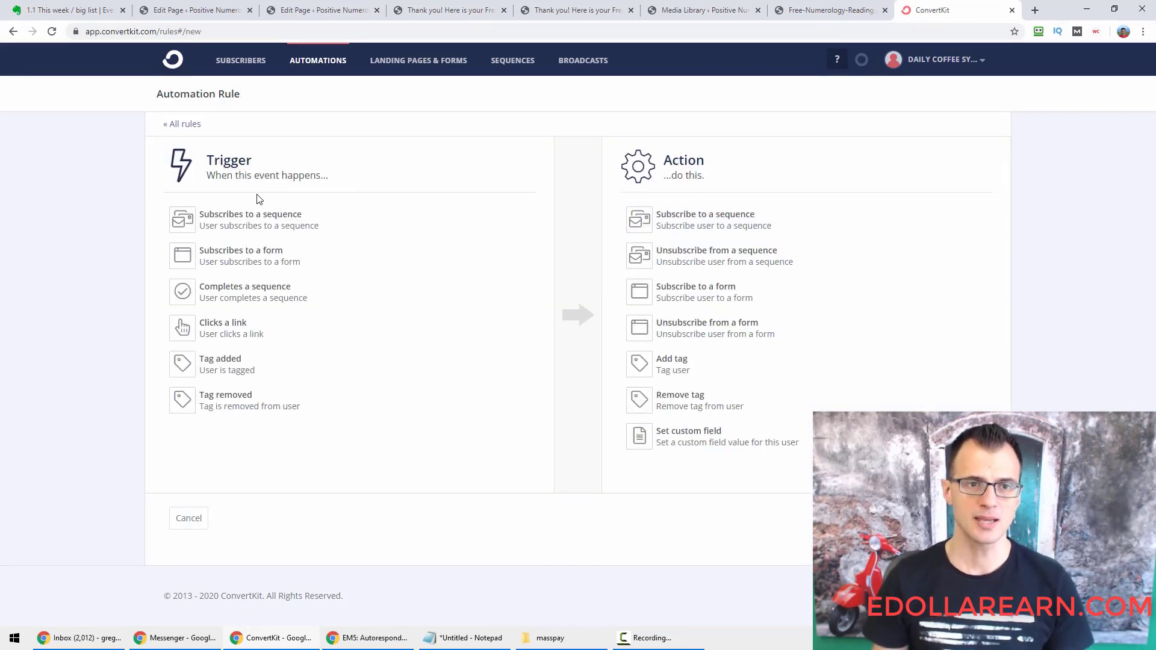
pyautogui.click(219, 297)
pyautogui.click(288, 269)
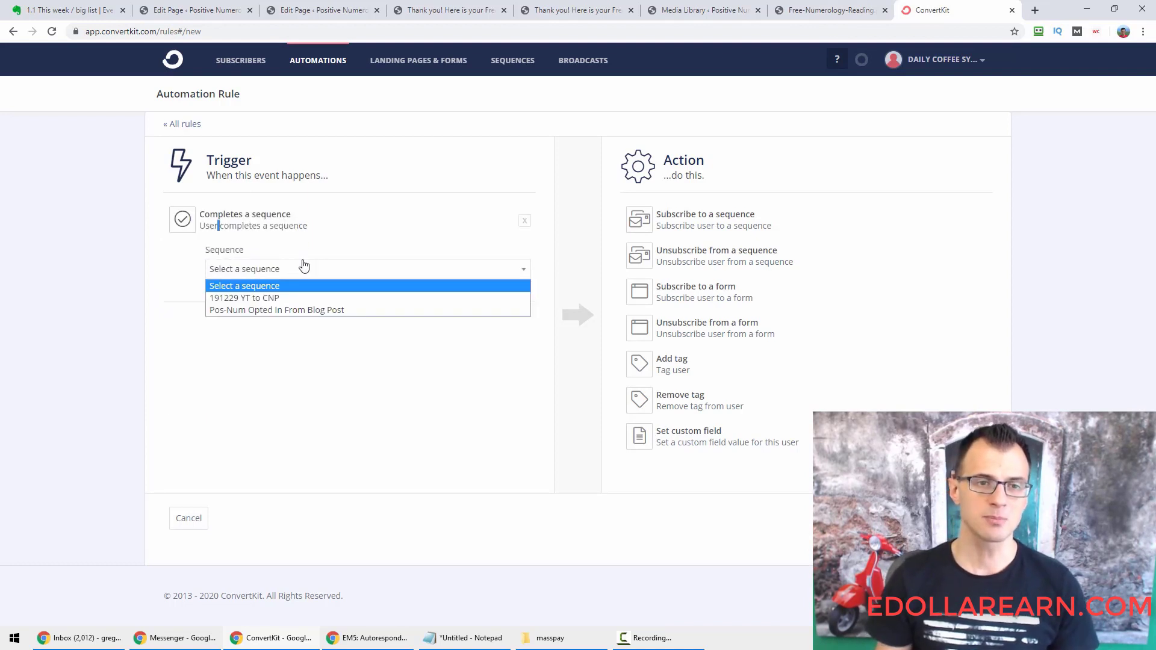
pyautogui.click(232, 310)
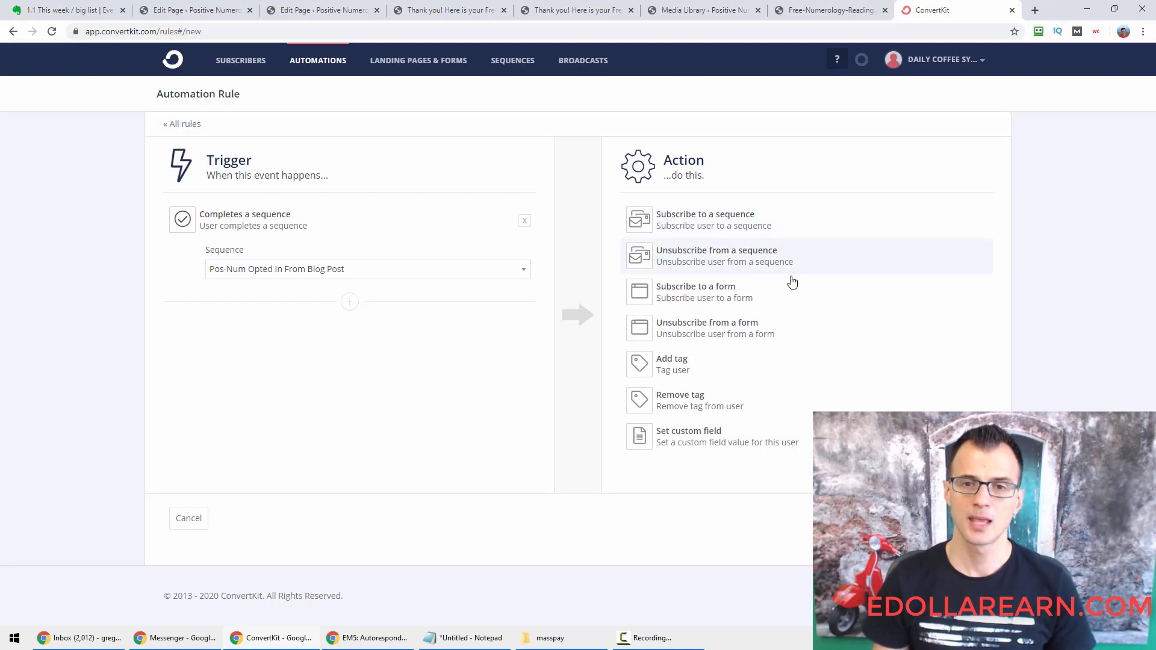
# Make the rule's action add a newly created tag named 'Pos Num Sequence Finished'.
pyautogui.click(697, 379)
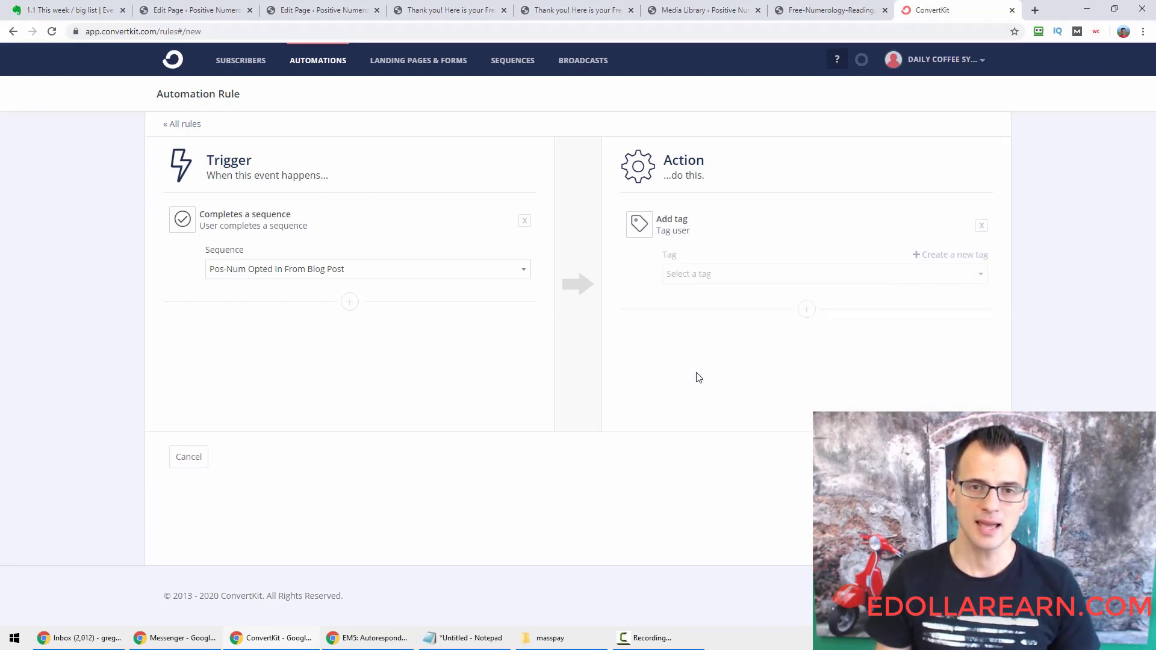
pyautogui.click(943, 250)
pyautogui.write('Pos Num')
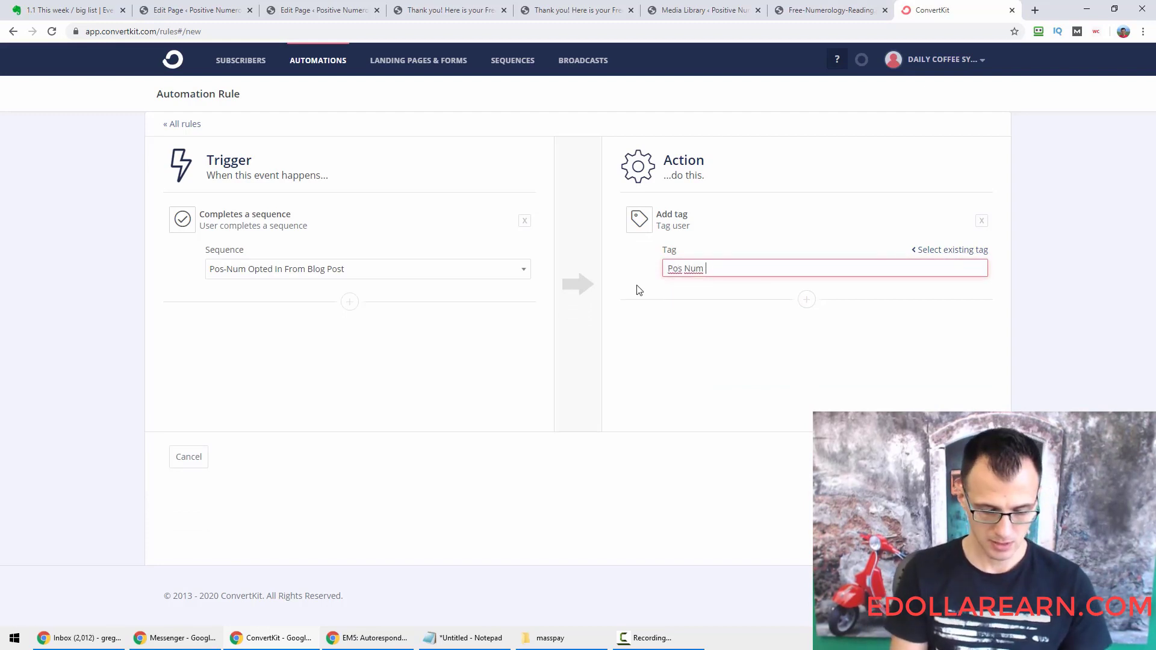
pyautogui.write(' Sequence Finished')
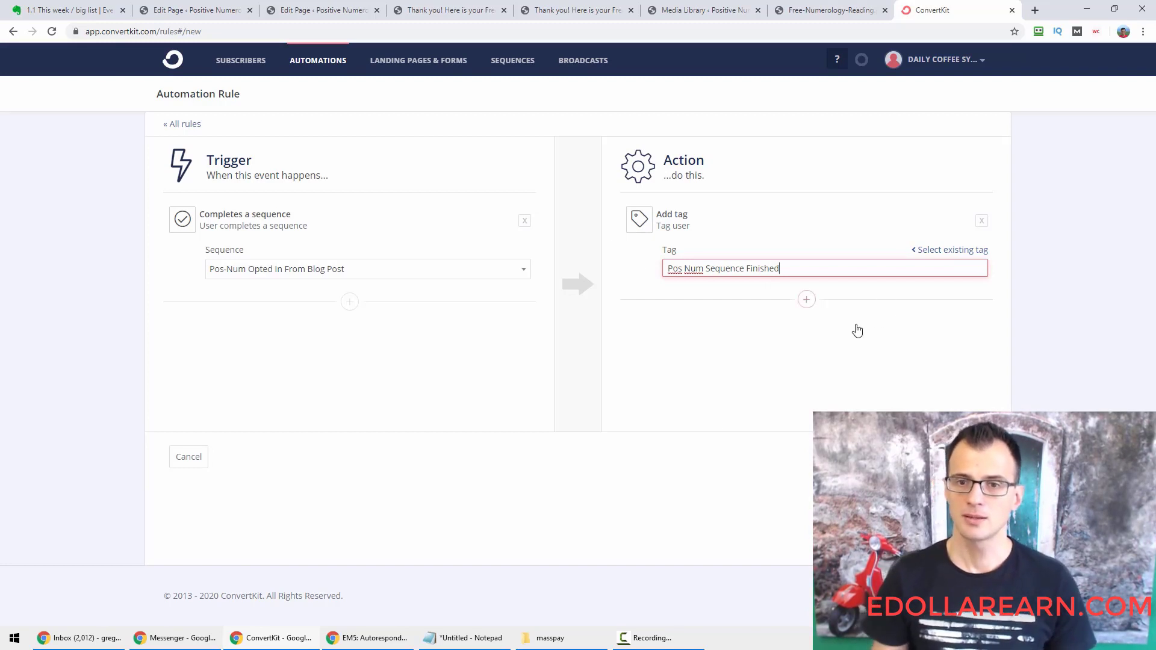
# Add a second Remove tag action to the rule and bring up its tag list.
pyautogui.click(808, 300)
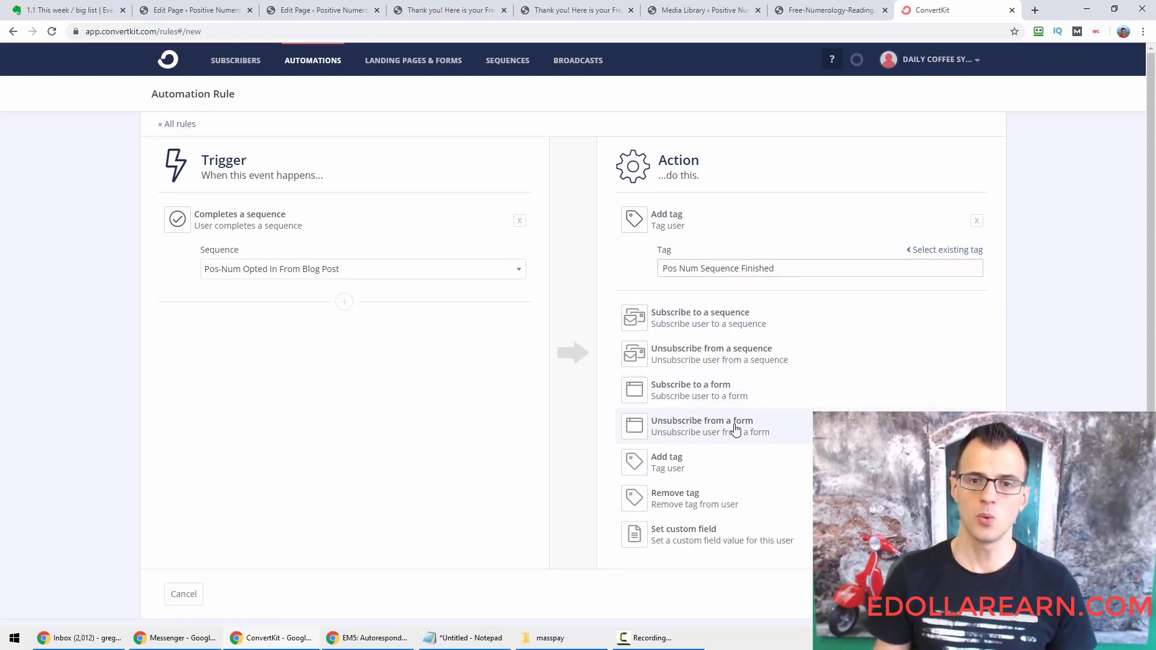
pyautogui.click(699, 503)
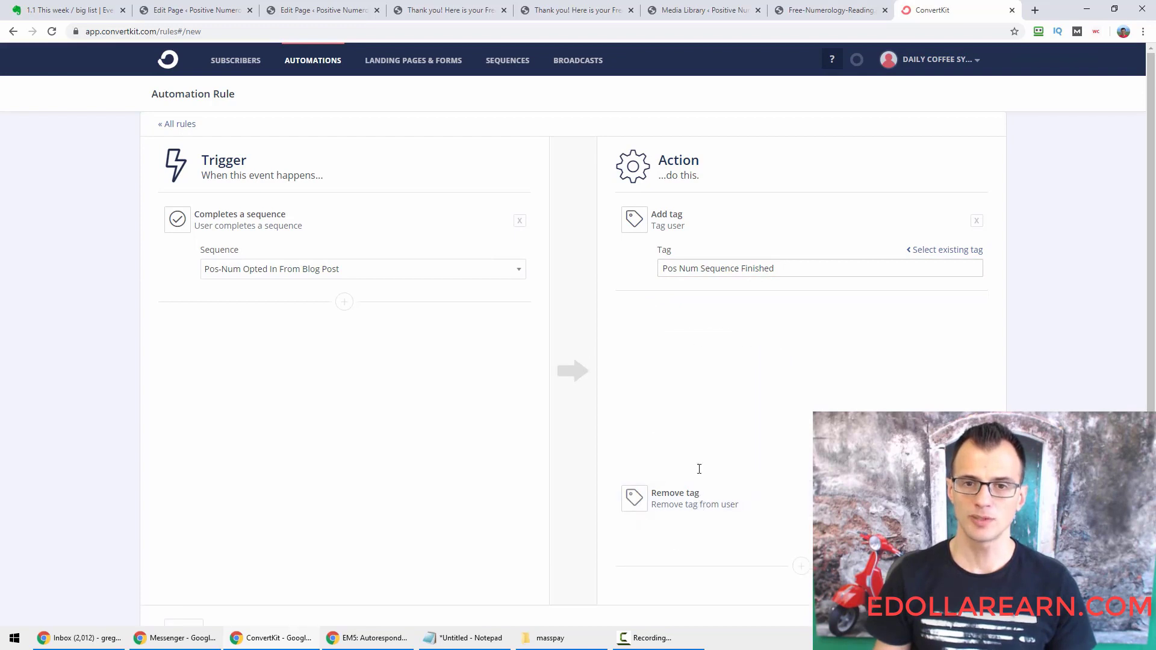
pyautogui.click(735, 373)
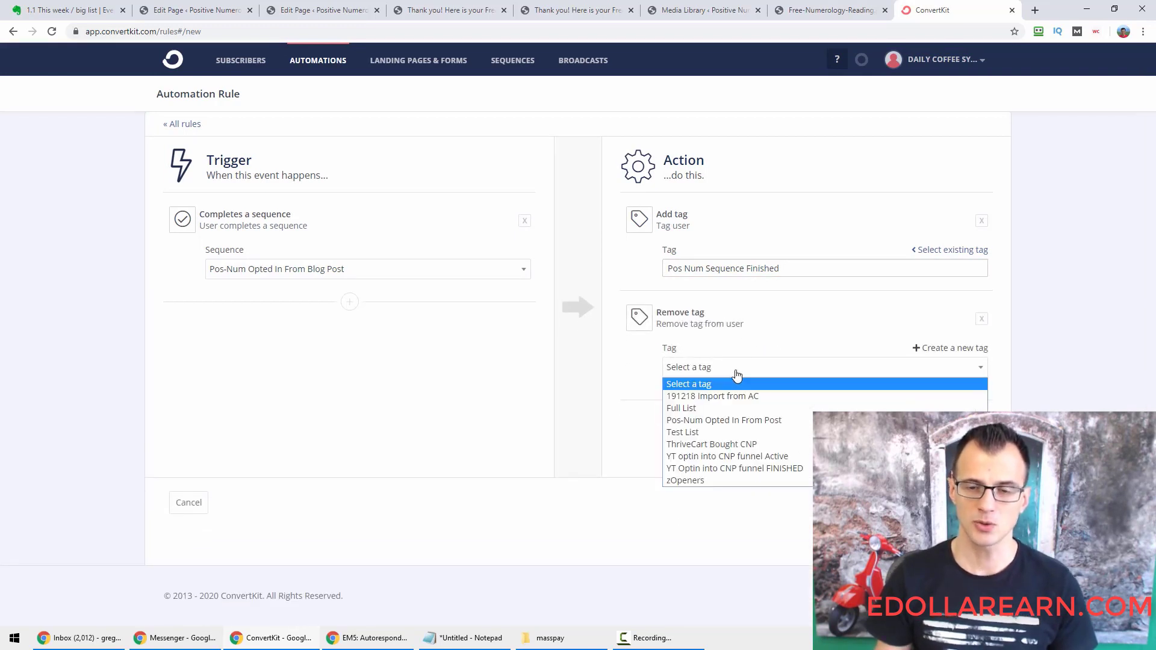
# Have the second action remove the 'Pos-Num Opted In From Post' tag, then save the rule.
pyautogui.click(750, 420)
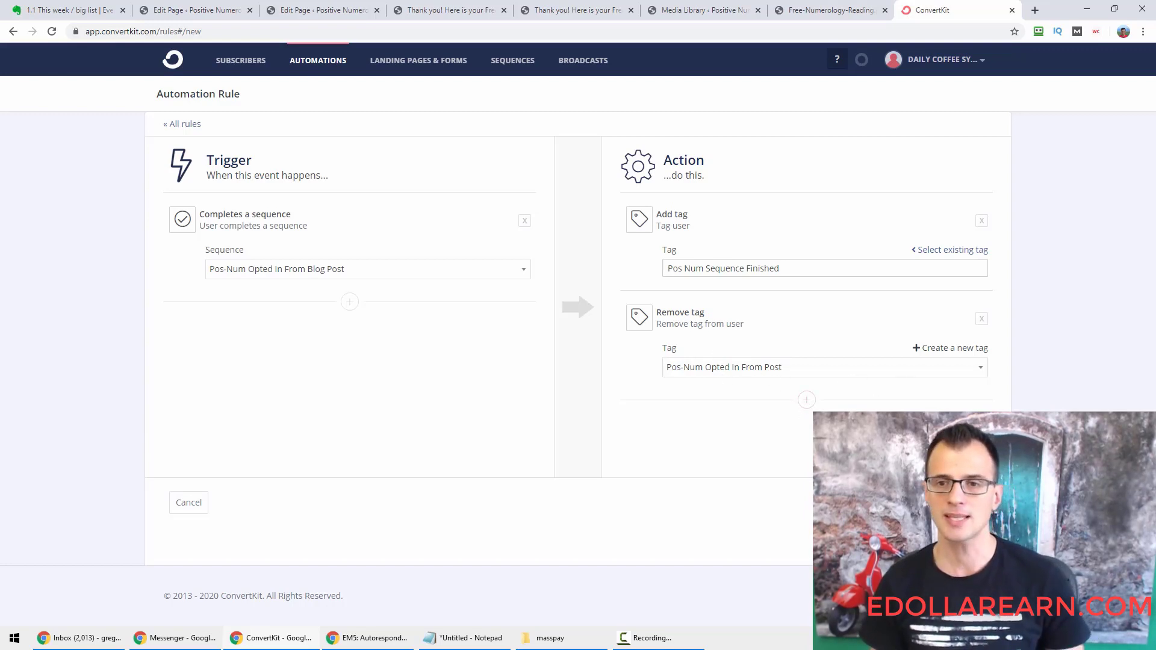
pyautogui.click(960, 503)
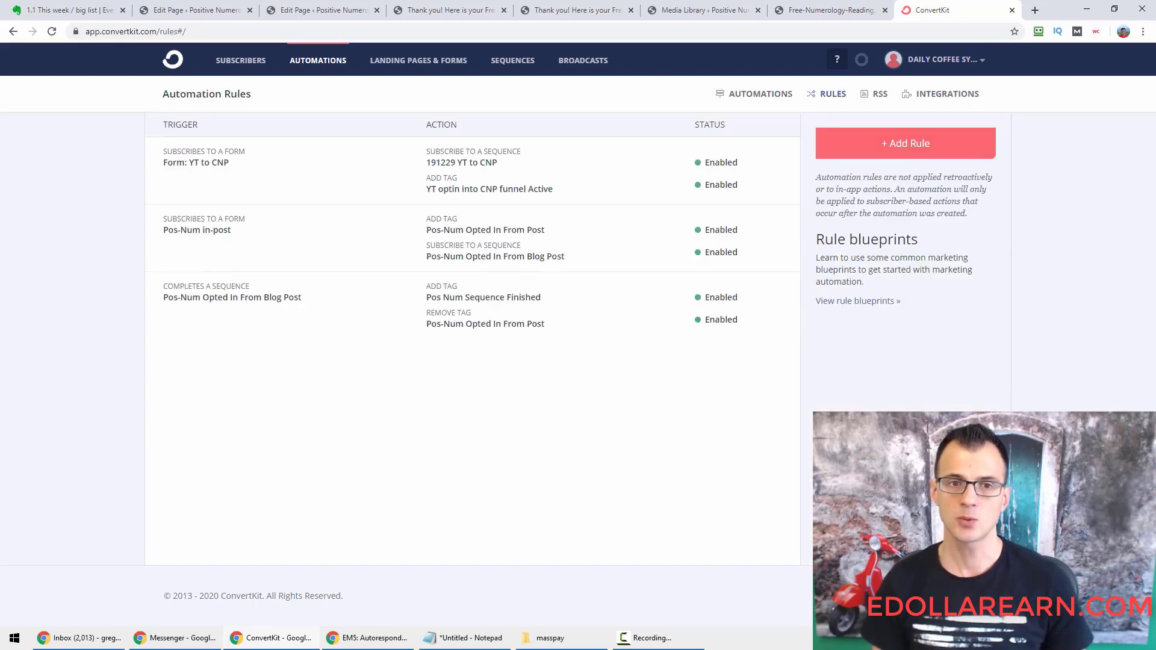